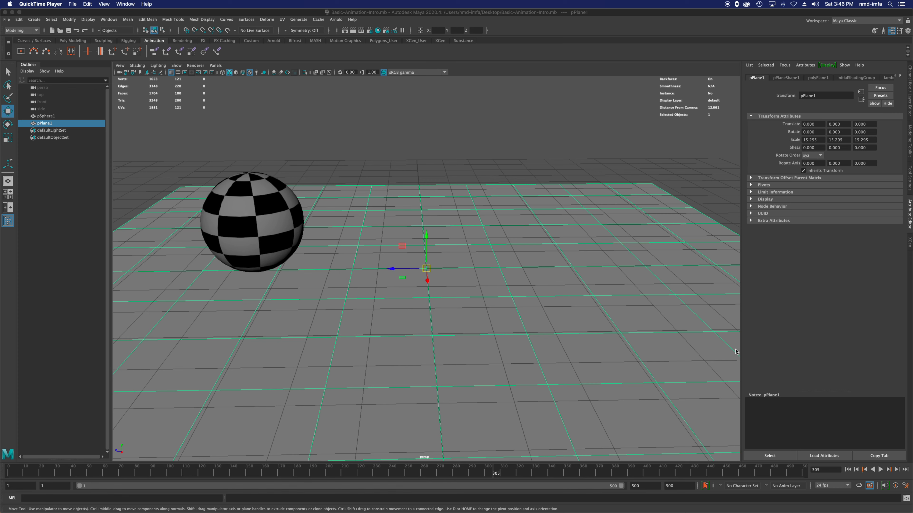
Step: Switch to Maya and select the checkered sphere in the scene
{"action": "key", "text": "super+Tab"}
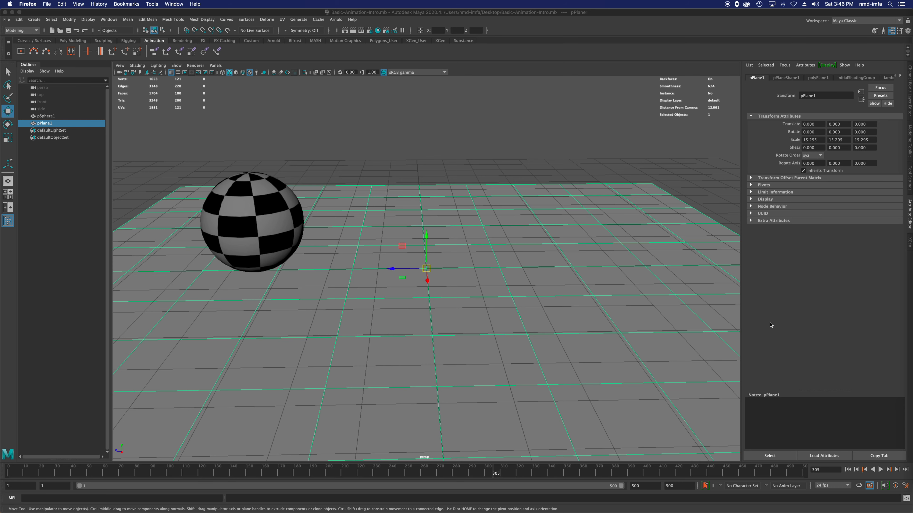
{"action": "left_click_drag", "start_coordinate": [370, 354], "coordinate": [381, 353], "text": "alt"}
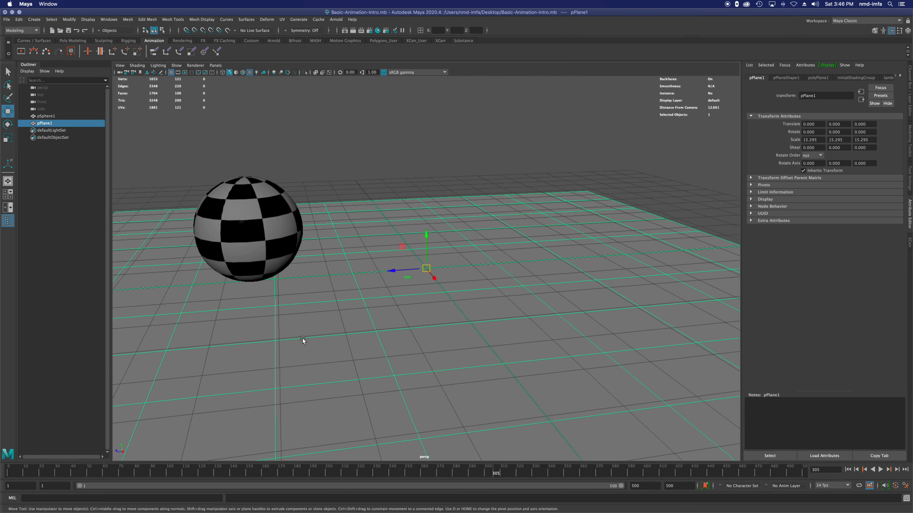
{"action": "left_click", "coordinate": [254, 250]}
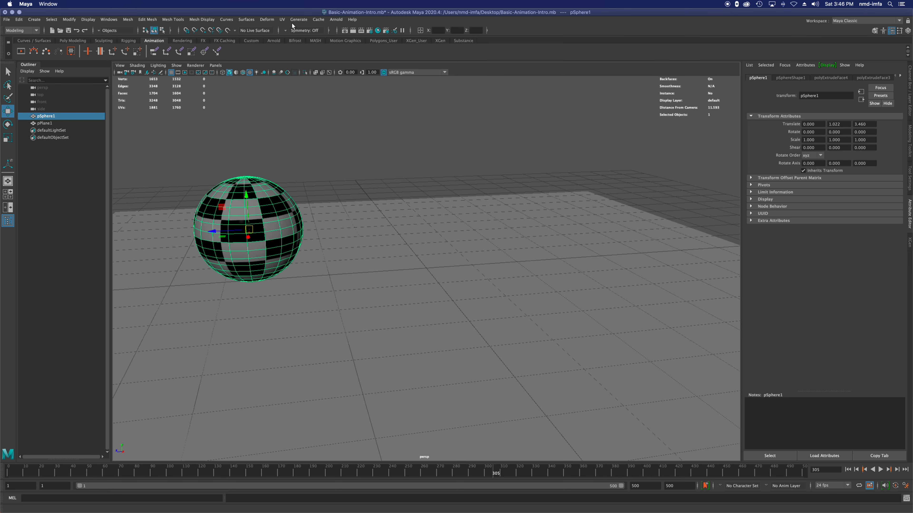
Step: Open the Hypershade to look over the available materials, and close it again
{"action": "left_click", "coordinate": [377, 31]}
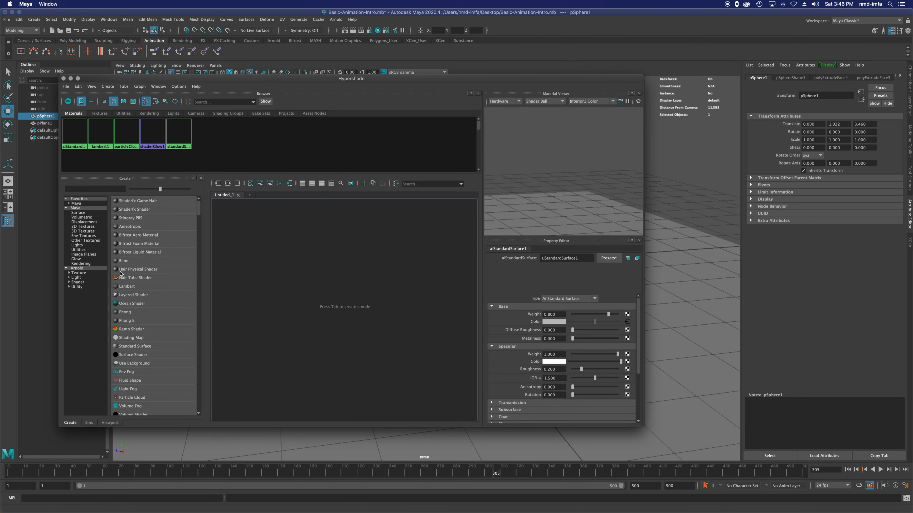
{"action": "scroll", "coordinate": [136, 351], "scroll_direction": "down", "scroll_amount": 3}
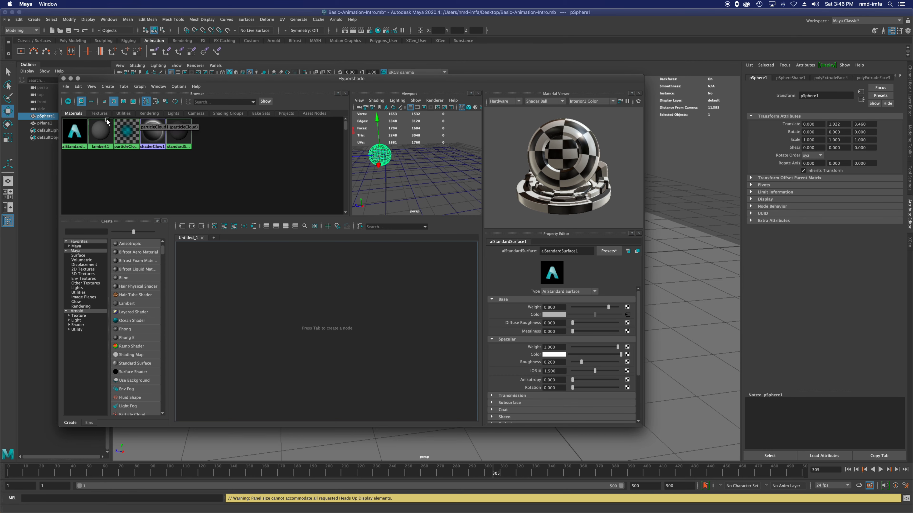
{"action": "left_click", "coordinate": [64, 78]}
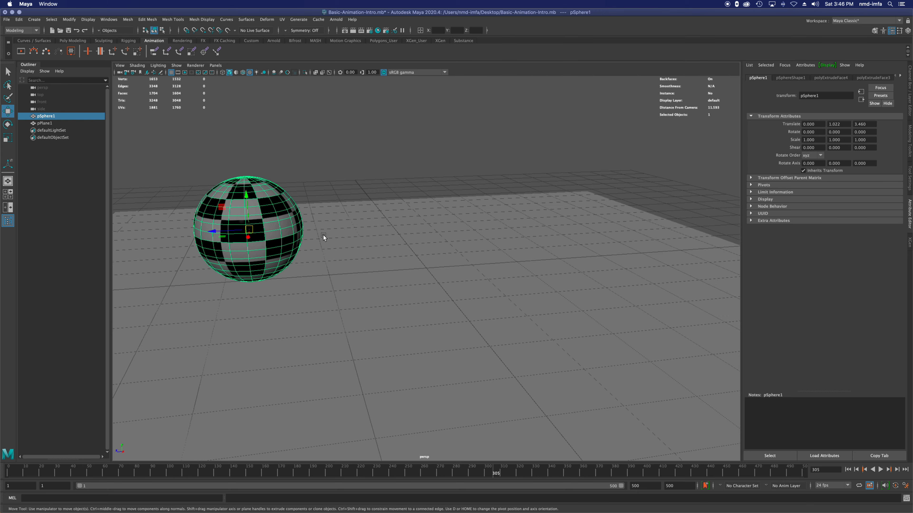
Step: Switch the workspace to Modeling - Standard and return it to Maya Classic
{"action": "left_click_drag", "start_coordinate": [466, 303], "coordinate": [455, 308], "text": "alt"}
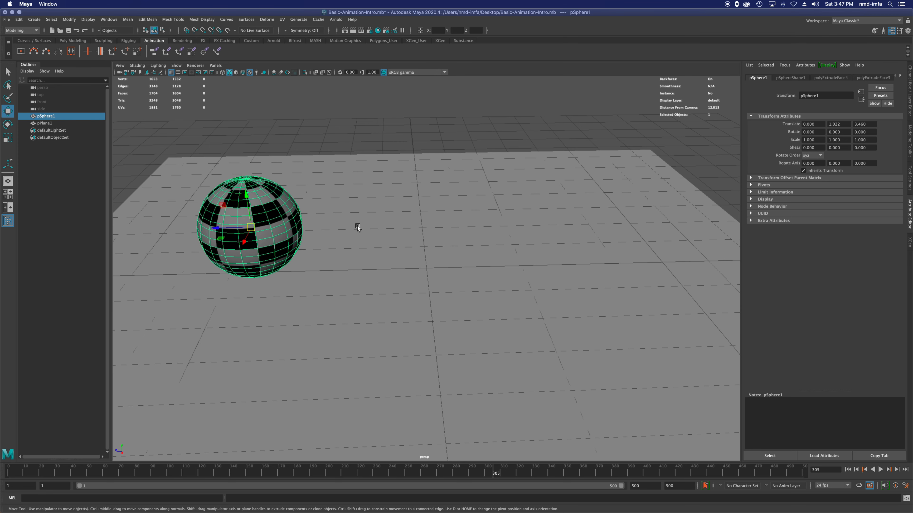
{"action": "mouse_move", "coordinate": [297, 259]}
{"action": "left_mouse_down", "text": "alt"}
{"action": "mouse_move", "coordinate": [333, 257]}
{"action": "mouse_move", "coordinate": [283, 255]}
{"action": "mouse_move", "coordinate": [313, 258]}
{"action": "mouse_move", "coordinate": [300, 259]}
{"action": "left_mouse_up", "text": "alt"}
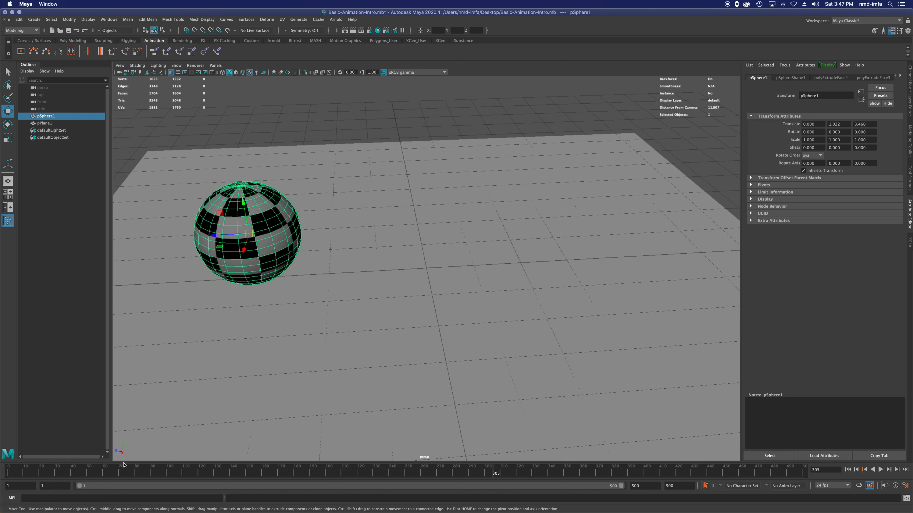
{"action": "left_click", "coordinate": [866, 20]}
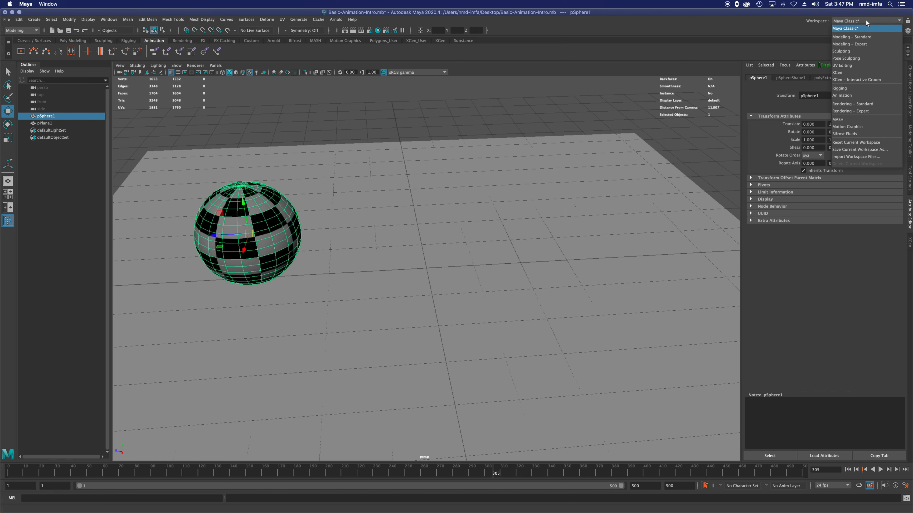
{"action": "left_click", "coordinate": [863, 37]}
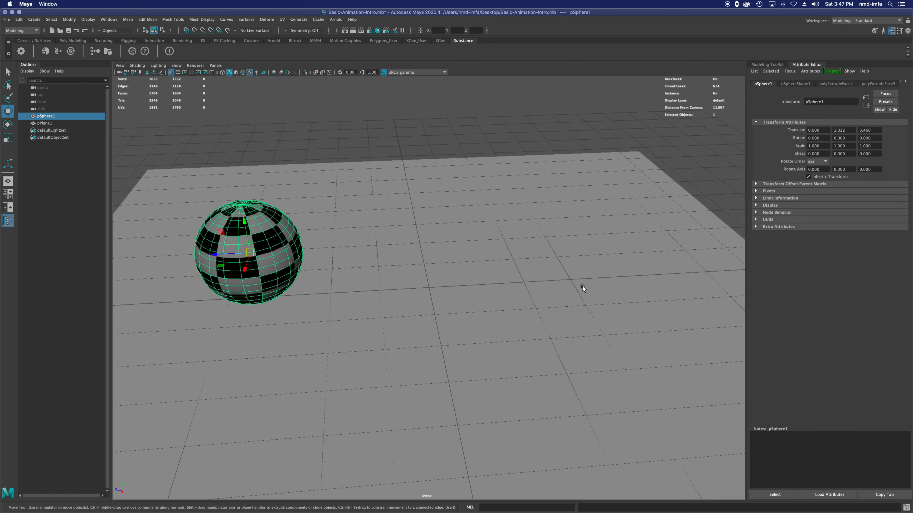
{"action": "left_click", "coordinate": [850, 22]}
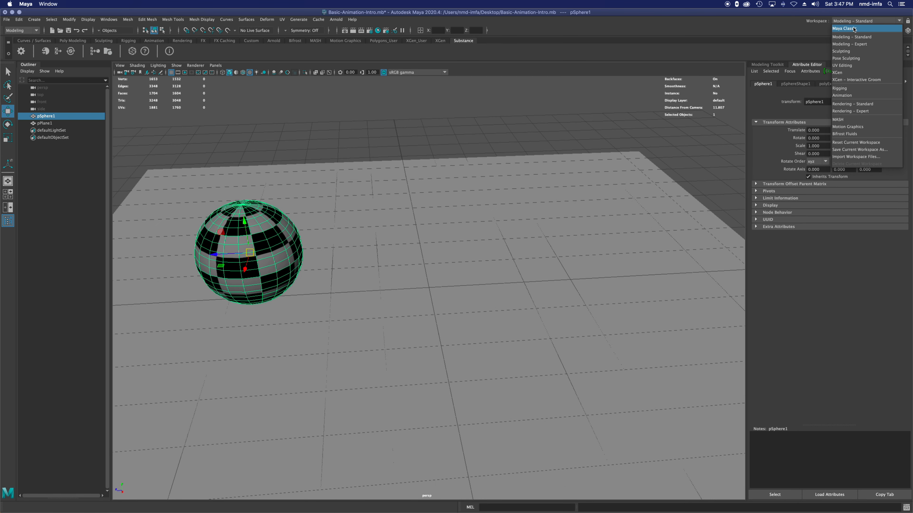
{"action": "left_click", "coordinate": [853, 28]}
Step: Try the Animation workspace and go back to Maya Classic
{"action": "left_click", "coordinate": [857, 21]}
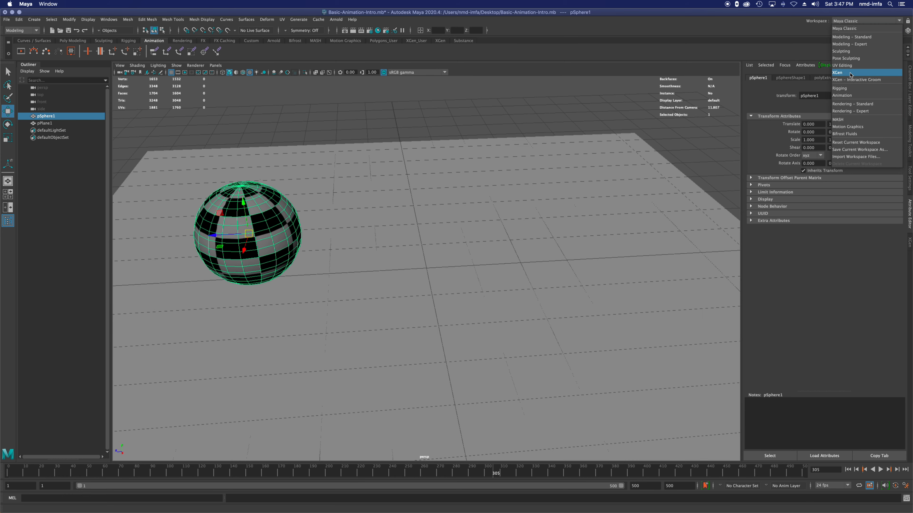
{"action": "left_click", "coordinate": [842, 95]}
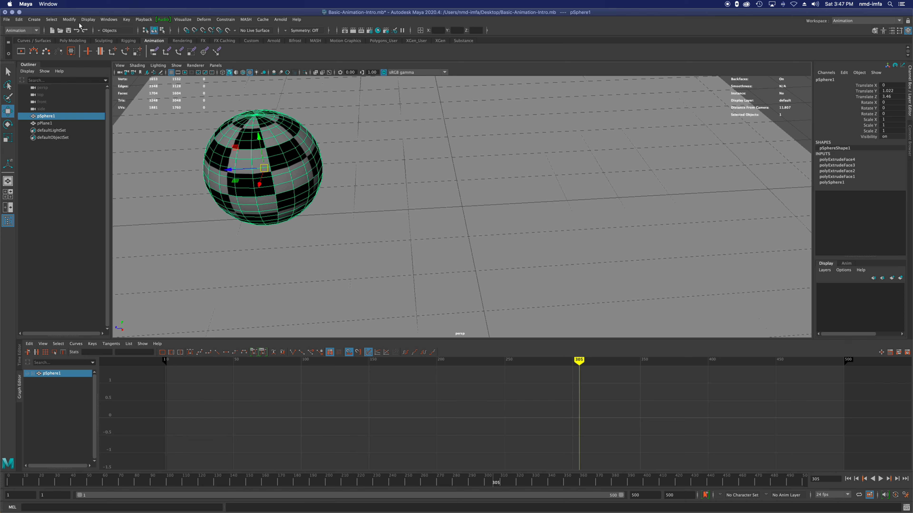
{"action": "left_click", "coordinate": [885, 19]}
{"action": "left_click", "coordinate": [878, 27]}
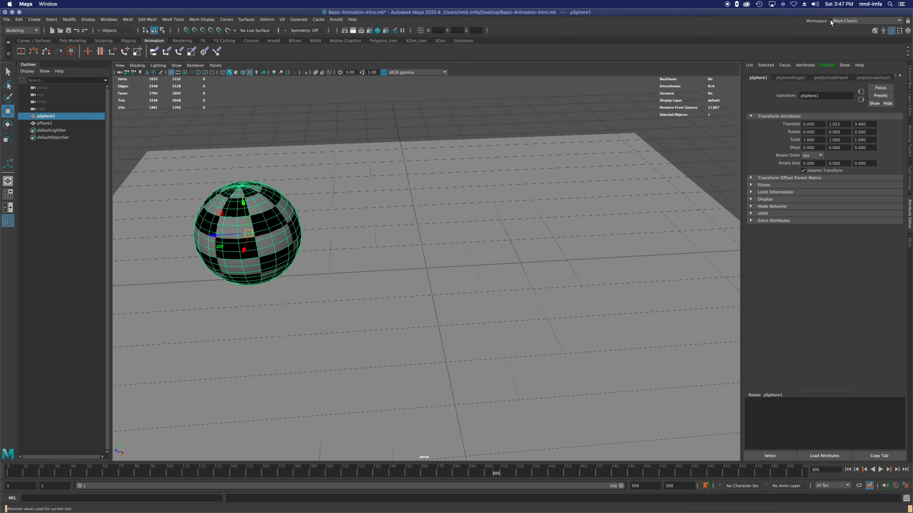
Step: Examine the Key and Audio commands in the Animation workspace, and restore the Maya Classic workspace
{"action": "left_click", "coordinate": [840, 21]}
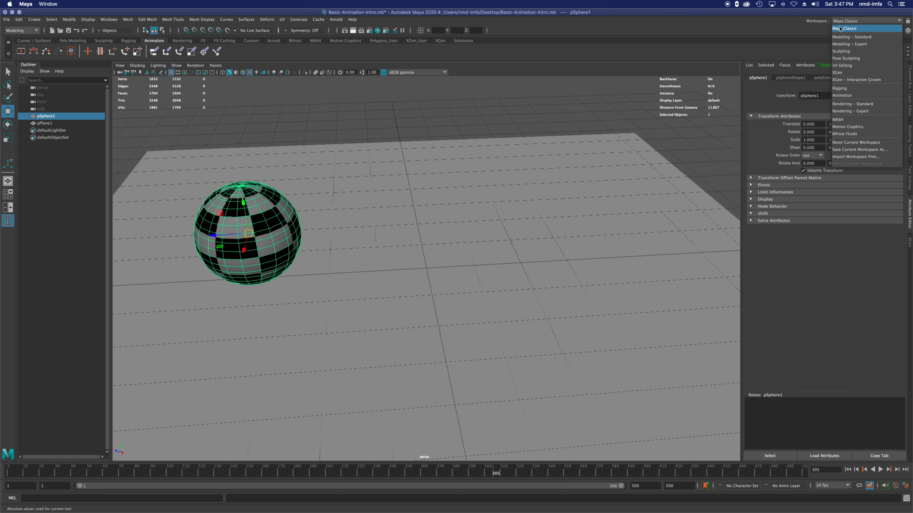
{"action": "left_click", "coordinate": [857, 95]}
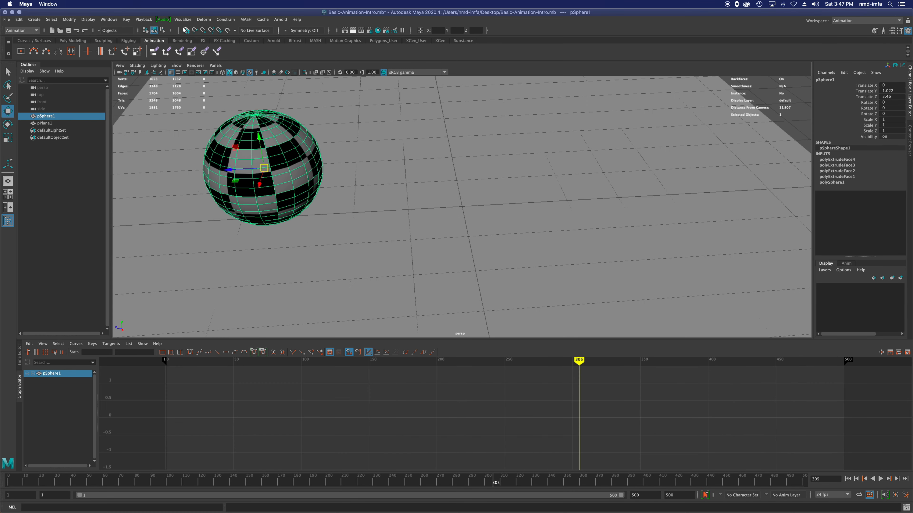
{"action": "left_click", "coordinate": [127, 20]}
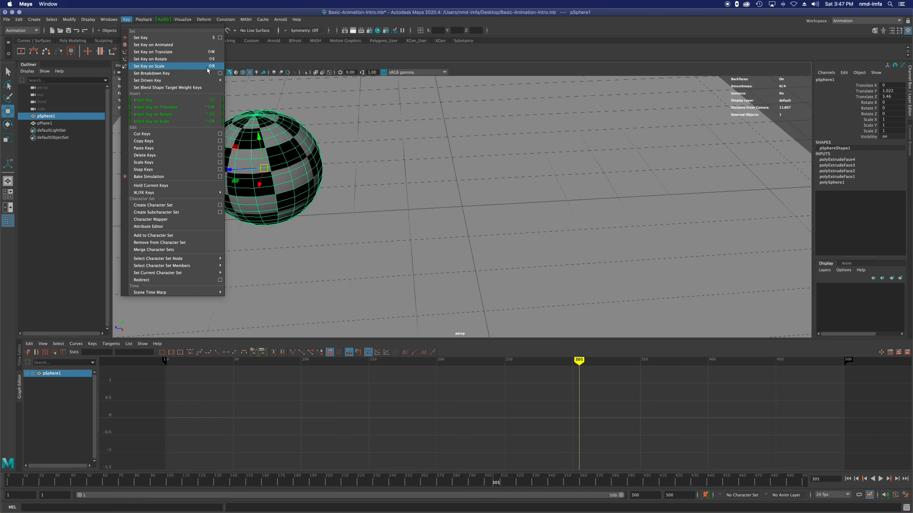
{"action": "left_click", "coordinate": [163, 19]}
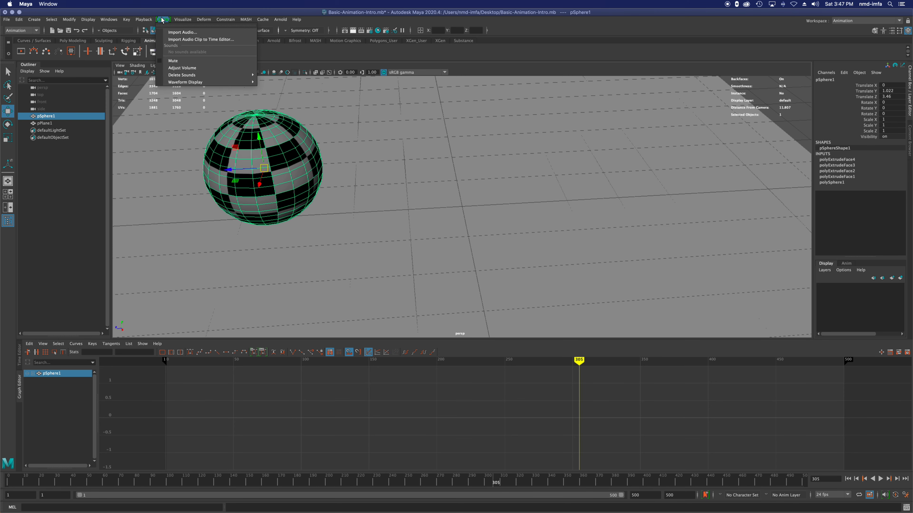
{"action": "mouse_move", "coordinate": [128, 19]}
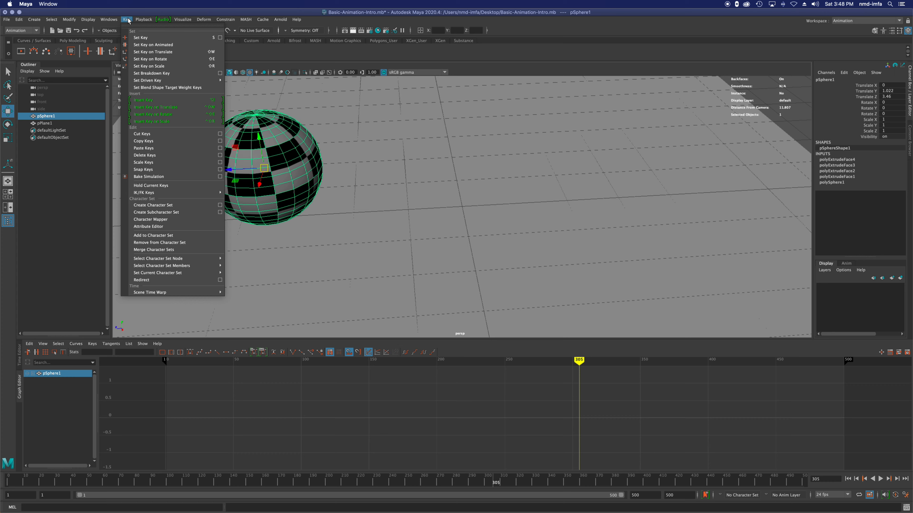
{"action": "left_click", "coordinate": [127, 19]}
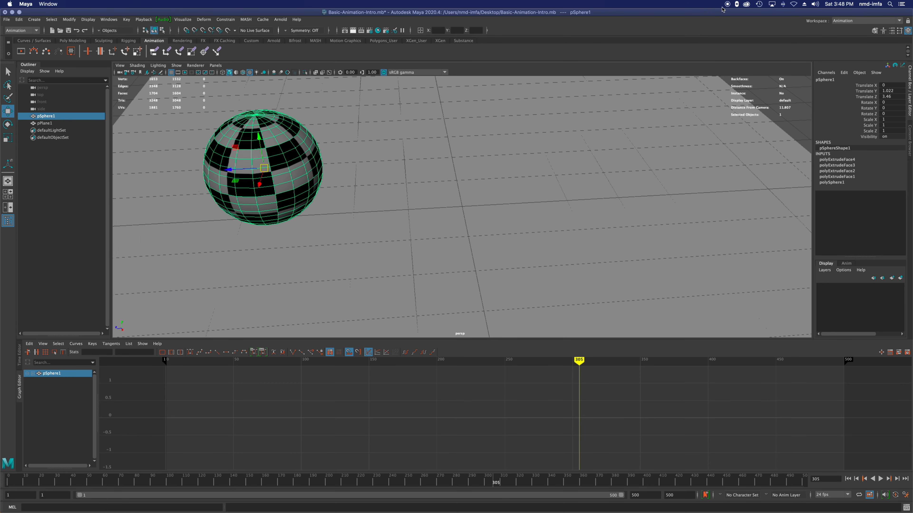
{"action": "left_click", "coordinate": [844, 22]}
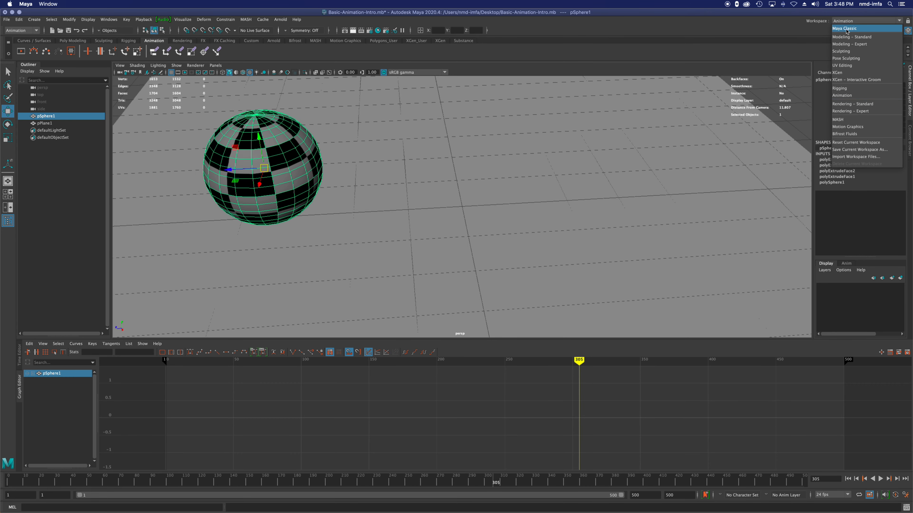
{"action": "left_click", "coordinate": [848, 32]}
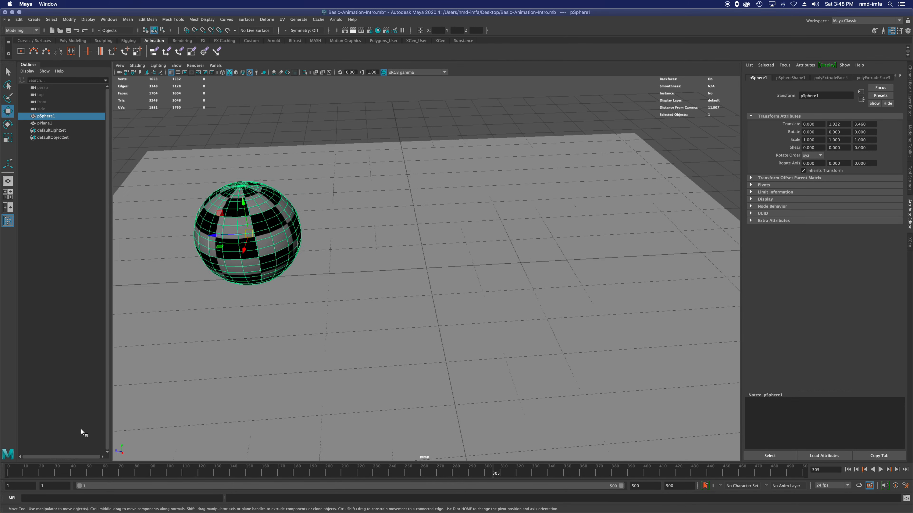
Step: Scrub through the timeline and set the animation end time to 200
{"action": "mouse_move", "coordinate": [29, 472]}
{"action": "left_mouse_down"}
{"action": "mouse_move", "coordinate": [16, 473]}
{"action": "mouse_move", "coordinate": [191, 479]}
{"action": "left_mouse_up"}
{"action": "mouse_move", "coordinate": [397, 482]}
{"action": "left_mouse_down"}
{"action": "mouse_move", "coordinate": [538, 477]}
{"action": "mouse_move", "coordinate": [9, 474]}
{"action": "mouse_move", "coordinate": [754, 481]}
{"action": "left_mouse_up"}
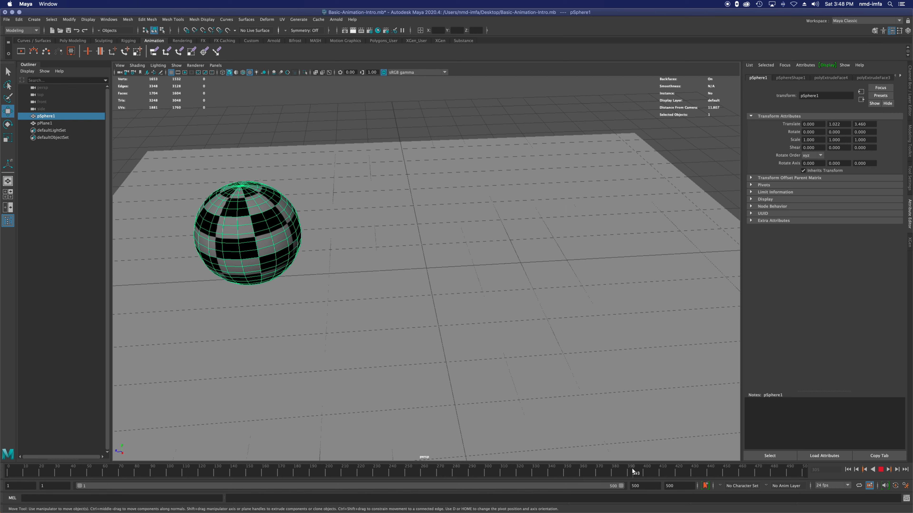
{"action": "double_click", "coordinate": [670, 486]}
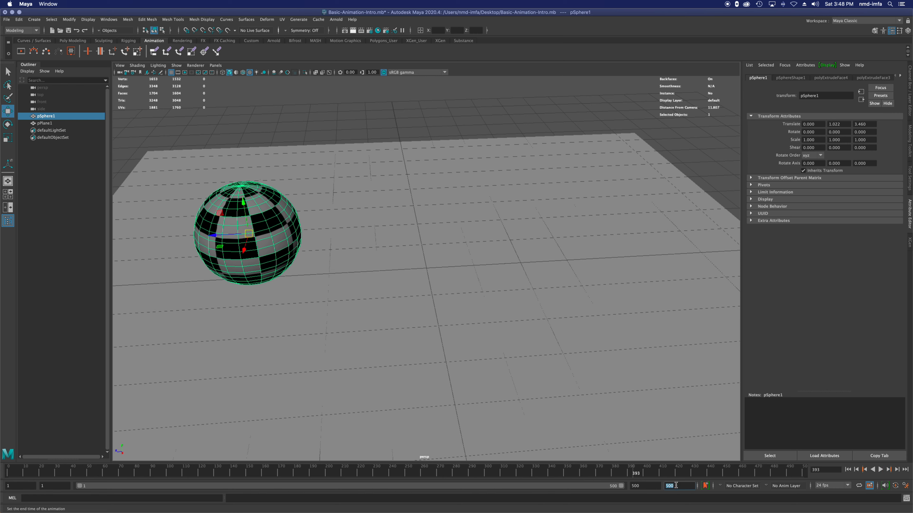
{"action": "type", "text": "200"}
{"action": "key", "text": "Return"}
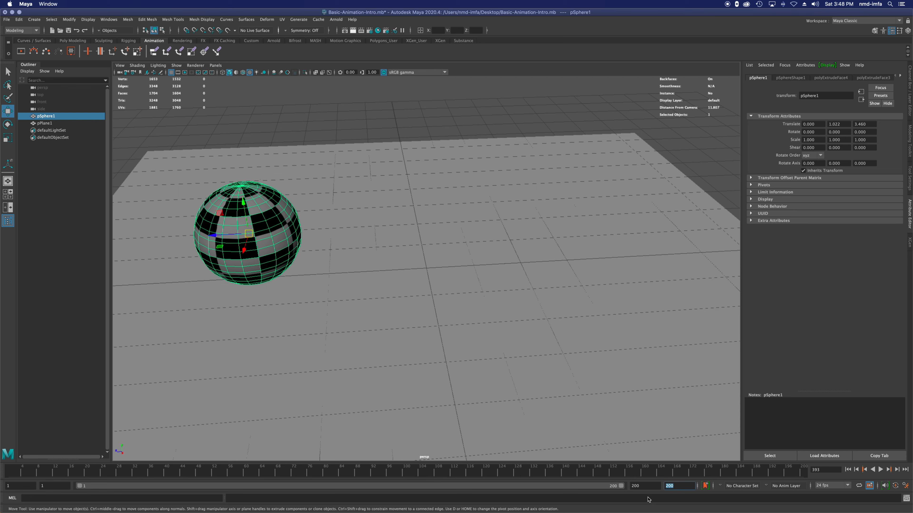
Step: Shorten the visible playback range with the range slider and set the playback end time to 10
{"action": "left_click_drag", "start_coordinate": [621, 486], "coordinate": [118, 487]}
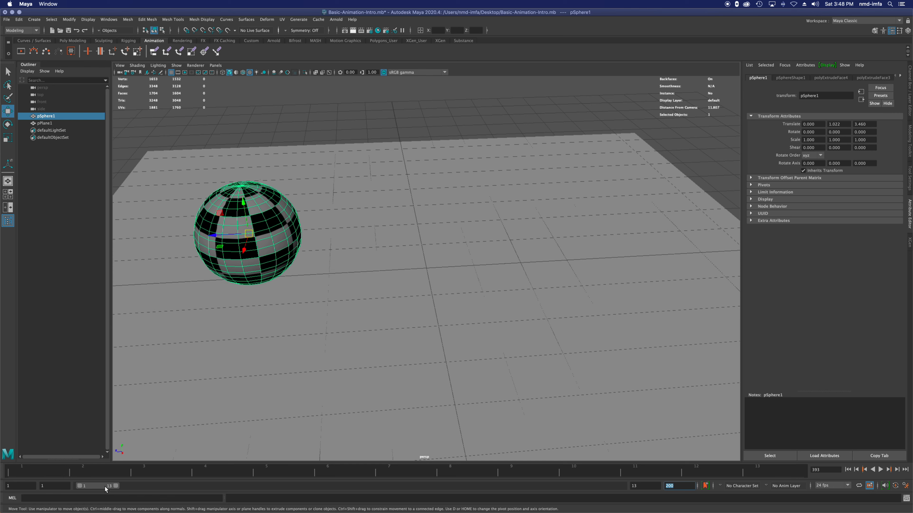
{"action": "double_click", "coordinate": [643, 486]}
{"action": "type", "text": "10"}
{"action": "key", "text": "Return"}
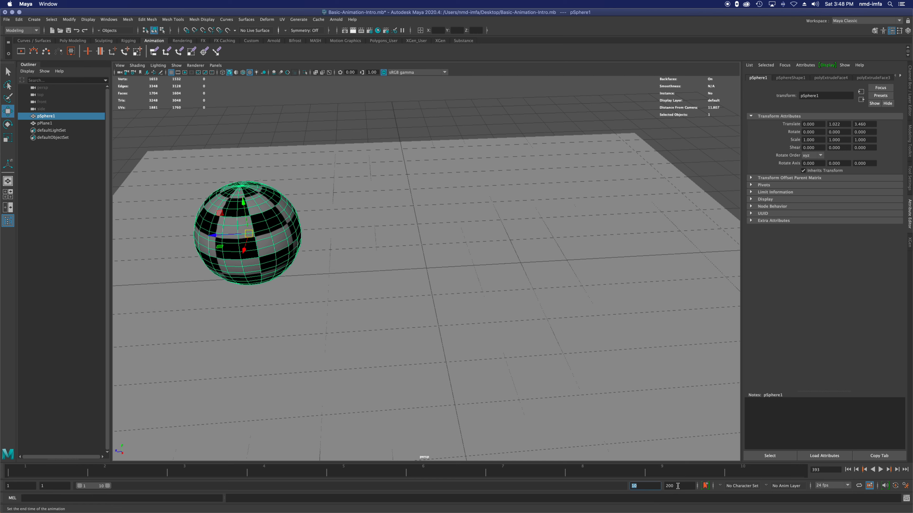
Step: Set the playback end time to 200 and the animation end time to 500
{"action": "type", "text": "200"}
{"action": "key", "text": "Return"}
{"action": "left_click", "coordinate": [680, 486]}
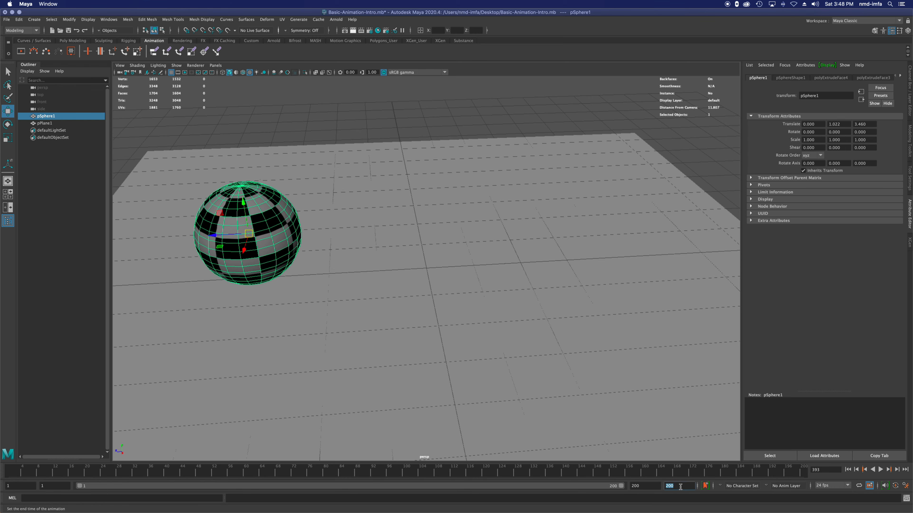
{"action": "type", "text": "5"}
{"action": "key", "text": "Return"}
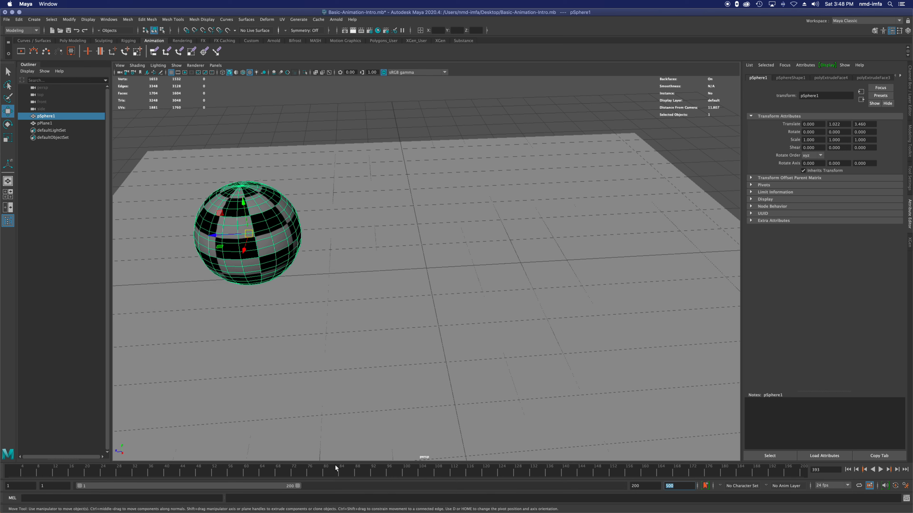
Step: Narrow the playback range to its first frames with the range slider and set the playback end time to 100
{"action": "left_click_drag", "start_coordinate": [298, 486], "coordinate": [125, 480]}
{"action": "left_click", "coordinate": [641, 486]}
{"action": "double_click", "coordinate": [641, 487]}
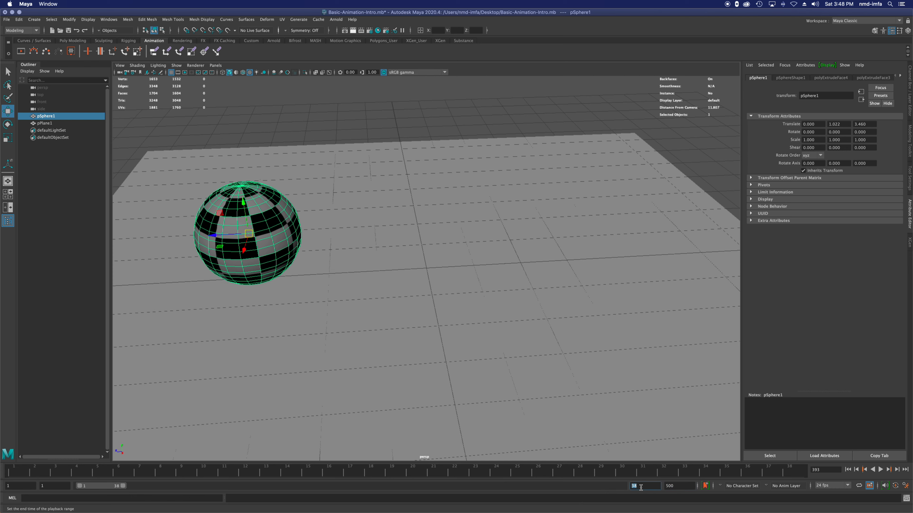
{"action": "type", "text": "100"}
{"action": "key", "text": "Return"}
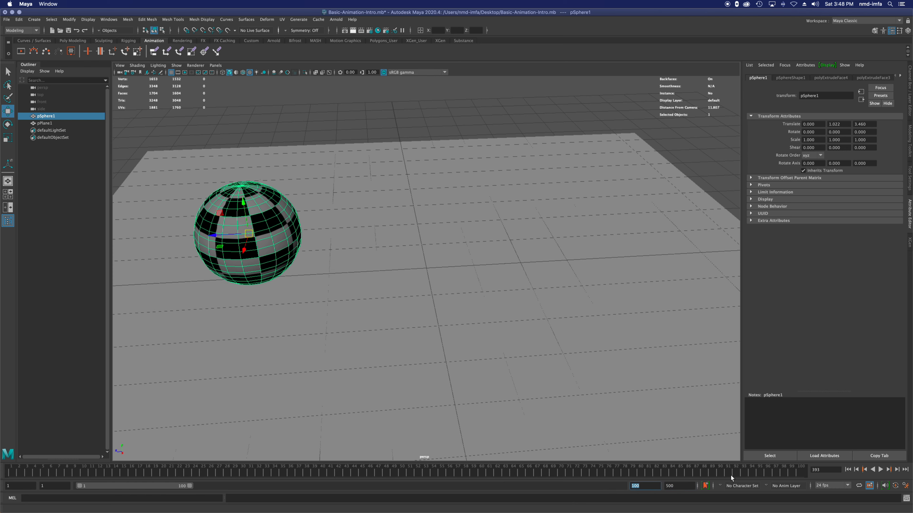
Step: Extend the playback range to frame 498 and play the timeline, returning to the first frame
{"action": "left_click_drag", "start_coordinate": [191, 486], "coordinate": [628, 479]}
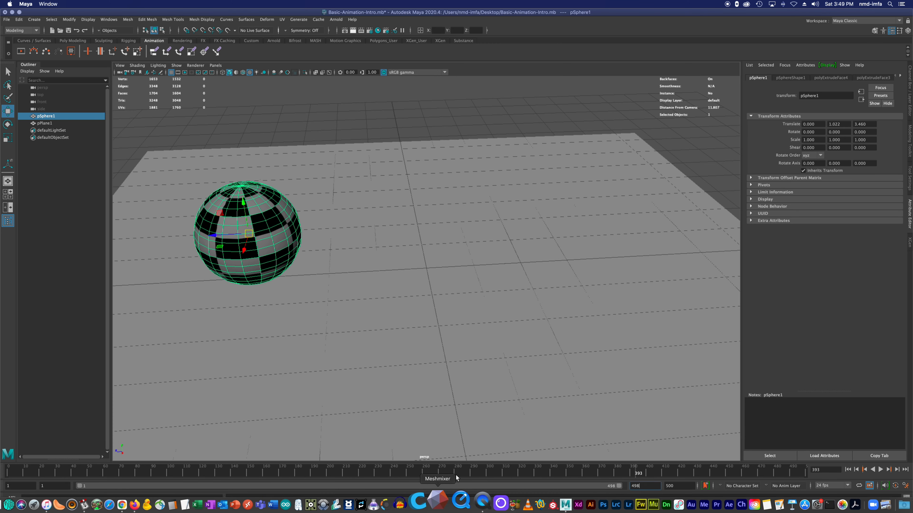
{"action": "left_click", "coordinate": [844, 470]}
{"action": "left_click", "coordinate": [880, 470]}
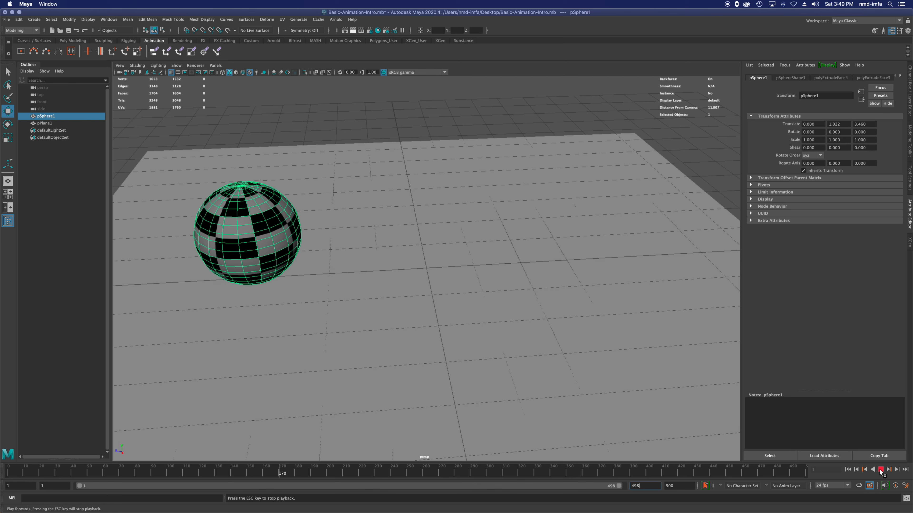
{"action": "left_click", "coordinate": [848, 470]}
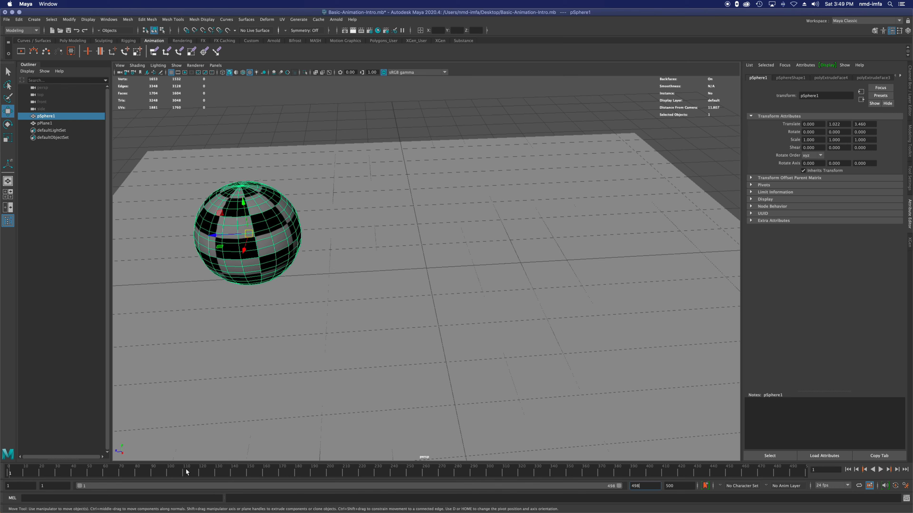
Step: Set the timeline's playback speed to Real-time
{"action": "right_click", "coordinate": [269, 473]}
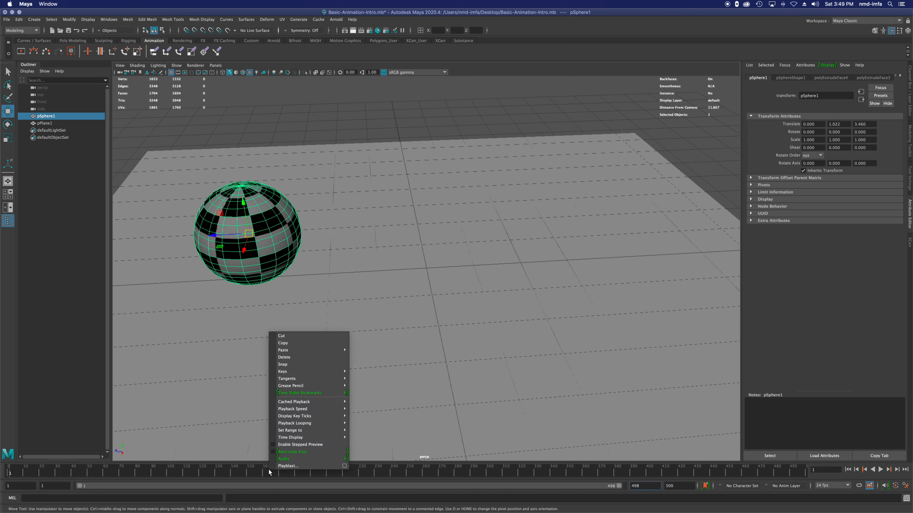
{"action": "mouse_move", "coordinate": [323, 409]}
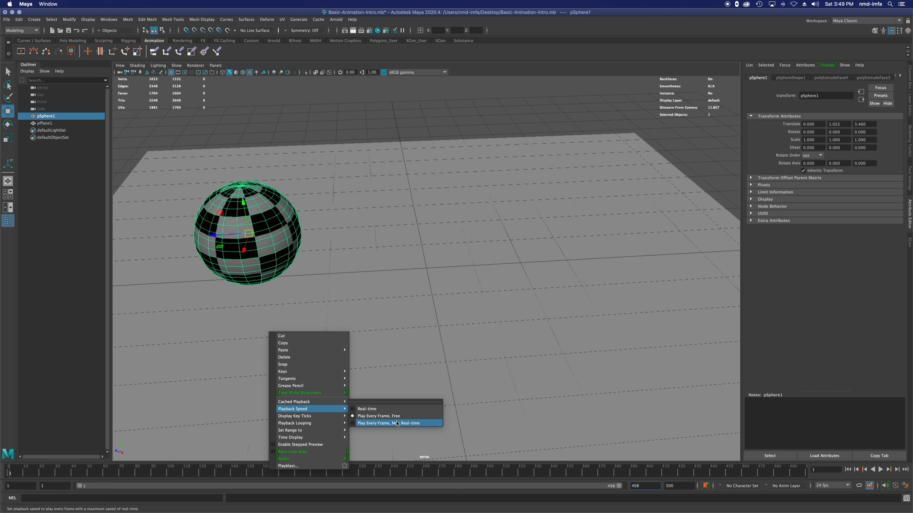
{"action": "left_click", "coordinate": [365, 410]}
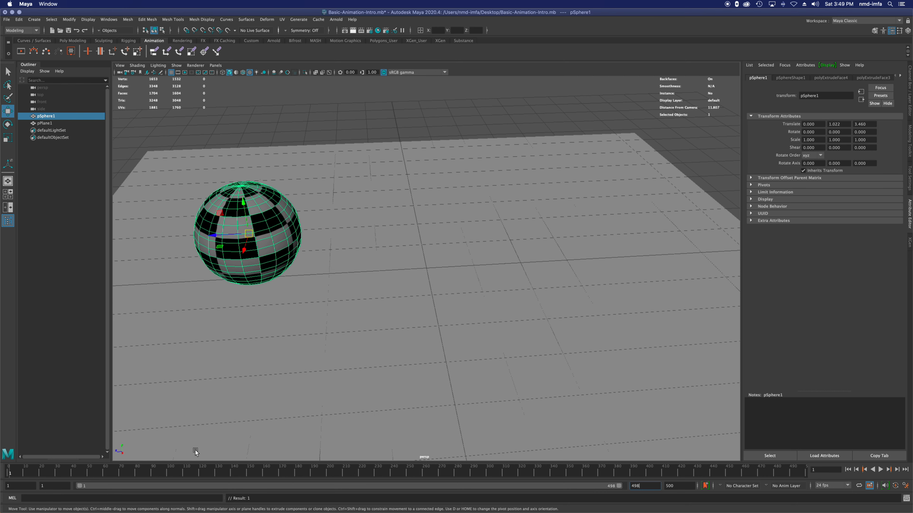
Step: Look through the available frame rates and choose 24 fps for playback
{"action": "left_click", "coordinate": [828, 486]}
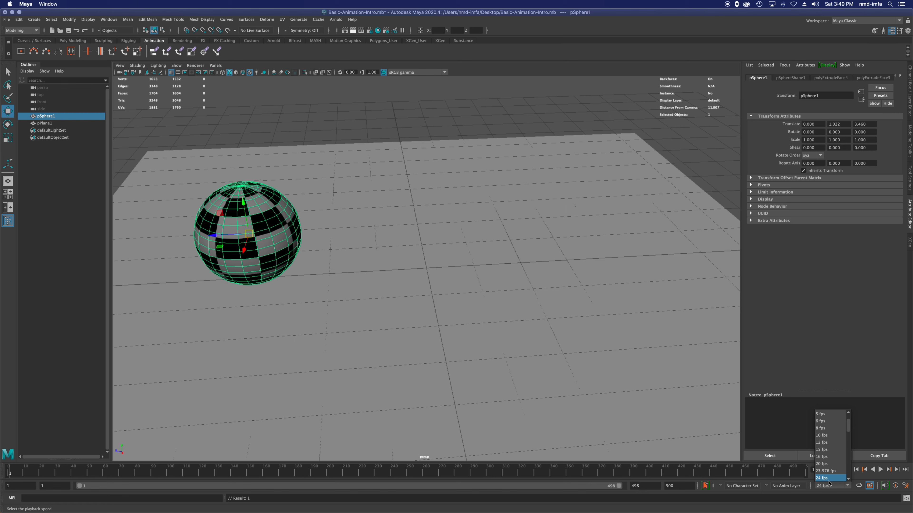
{"action": "scroll", "coordinate": [828, 480], "scroll_direction": "down", "scroll_amount": 2}
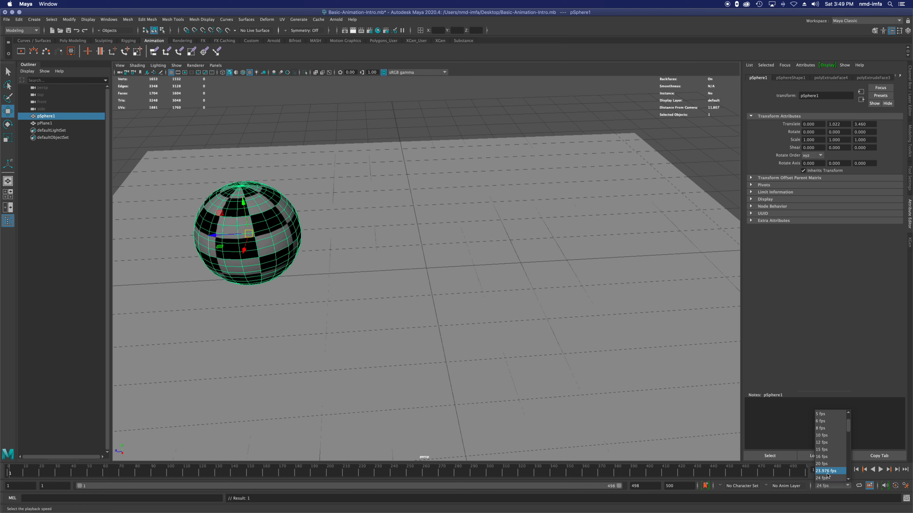
{"action": "scroll", "coordinate": [827, 476], "scroll_direction": "down", "scroll_amount": 1}
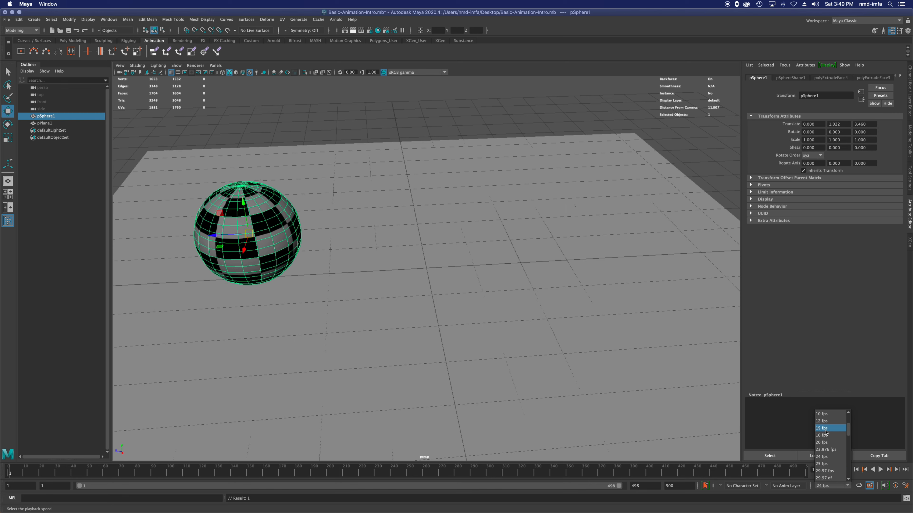
{"action": "left_click", "coordinate": [823, 457]}
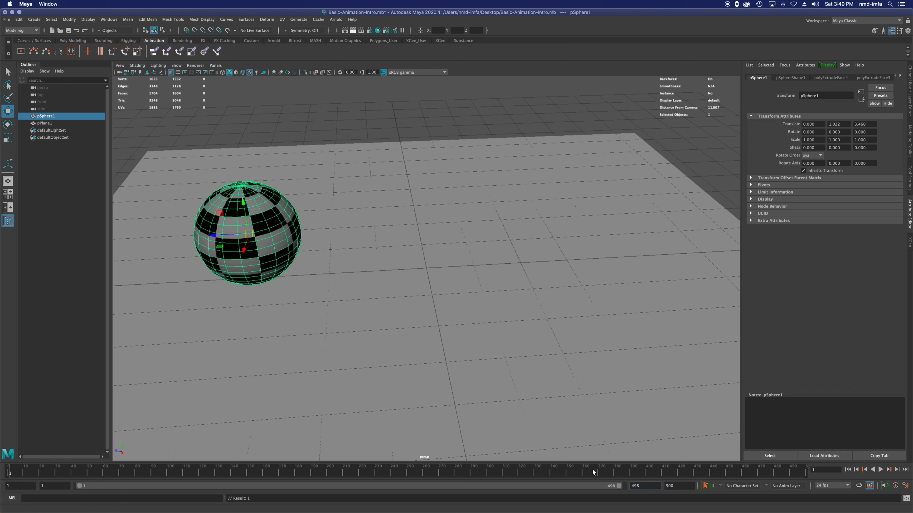
Step: Extend the playback range to frame 500 and scrub the timeline back to about frame 58
{"action": "mouse_move", "coordinate": [554, 512]}
{"action": "left_click_drag", "start_coordinate": [620, 486], "coordinate": [623, 485]}
{"action": "left_click", "coordinate": [446, 473]}
{"action": "left_click_drag", "start_coordinate": [210, 473], "coordinate": [102, 473]}
Step: Jump between frames by entering 5, 100 and 200 as the current time
{"action": "left_click", "coordinate": [824, 470]}
{"action": "type", "text": "50"}
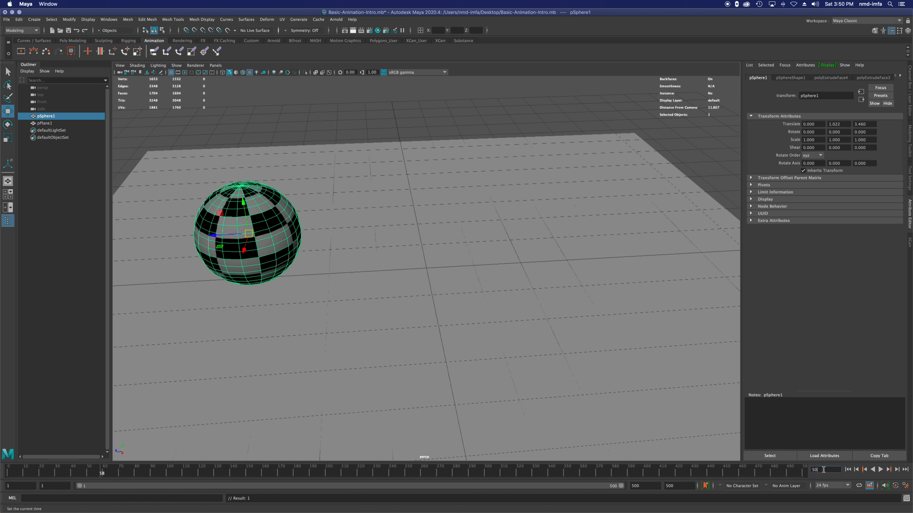
{"action": "key", "text": "Return"}
{"action": "type", "text": "100"}
{"action": "key", "text": "Return"}
{"action": "type", "text": "200"}
{"action": "key", "text": "Return"}
Step: Play the timeline forward and stop it, and jump between the start and end of the playback range
{"action": "left_click", "coordinate": [880, 470]}
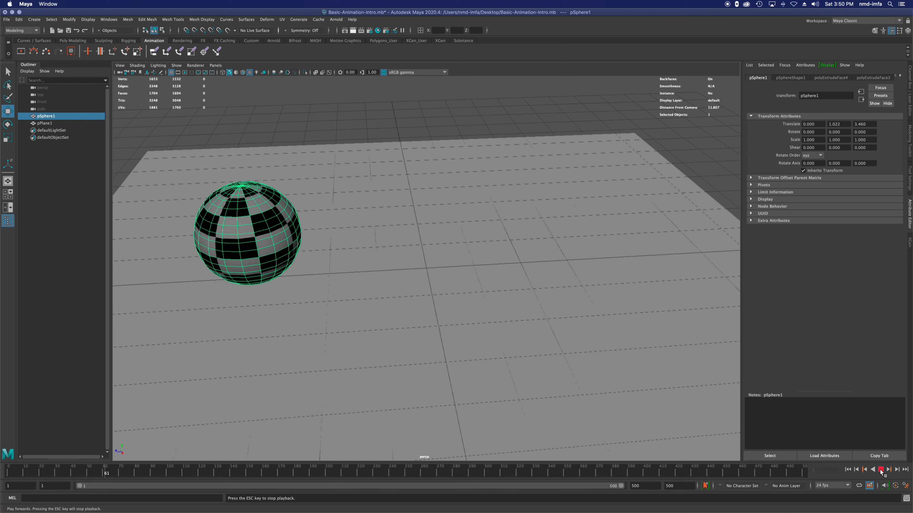
{"action": "left_click", "coordinate": [881, 471]}
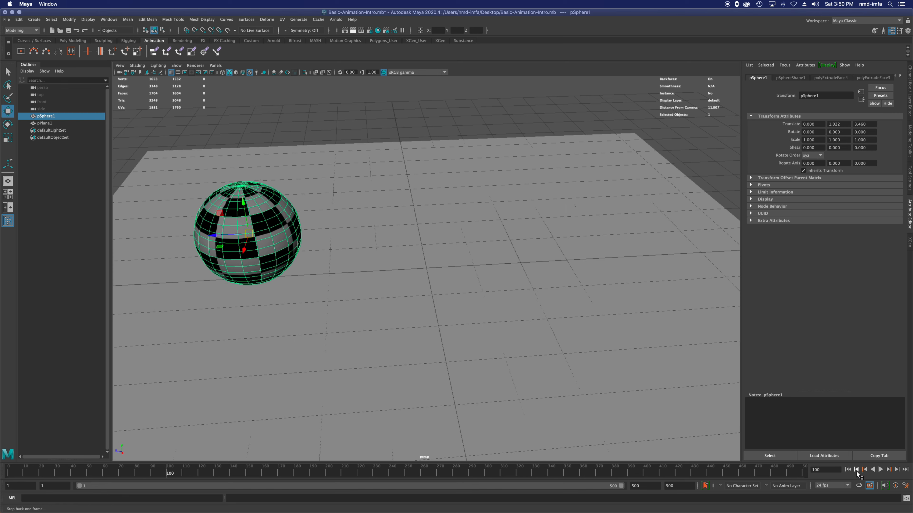
{"action": "left_click", "coordinate": [847, 469]}
{"action": "left_click", "coordinate": [905, 470]}
{"action": "left_click", "coordinate": [847, 470]}
Step: Step forward through the timeline one frame at a time for six frames, and return to the first frame
{"action": "left_click", "coordinate": [896, 470]}
{"action": "left_click", "coordinate": [897, 470]}
{"action": "left_click", "coordinate": [897, 470]}
{"action": "left_click", "coordinate": [896, 470]}
{"action": "left_click", "coordinate": [896, 470]}
{"action": "left_click", "coordinate": [895, 470]}
{"action": "left_click", "coordinate": [847, 470]}
Step: Try keying all of the sphere's transform channels at frame 1, scrub the timeline to check the key, and undo it
{"action": "left_click_drag", "start_coordinate": [294, 232], "coordinate": [306, 269], "text": "alt"}
{"action": "left_click", "coordinate": [306, 269]}
{"action": "left_click", "coordinate": [256, 234]}
{"action": "left_click_drag", "start_coordinate": [257, 234], "coordinate": [283, 293], "text": "alt"}
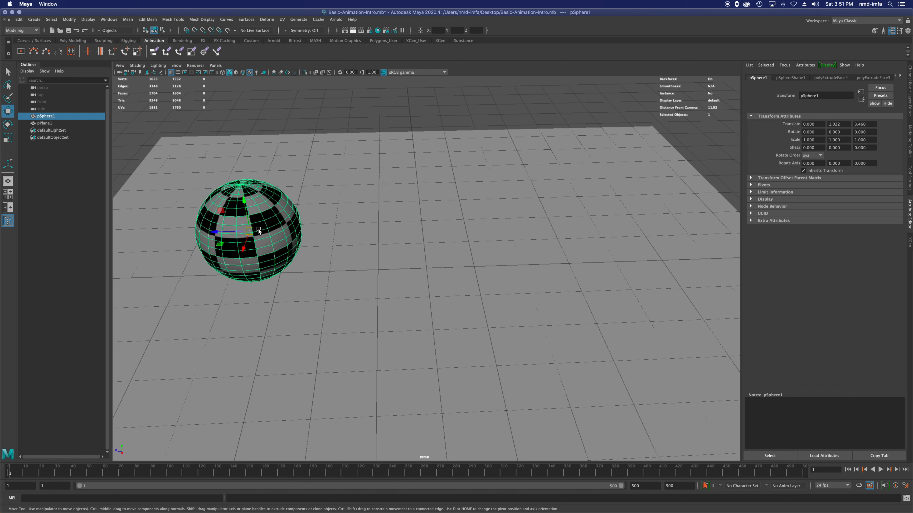
{"action": "key", "text": "s"}
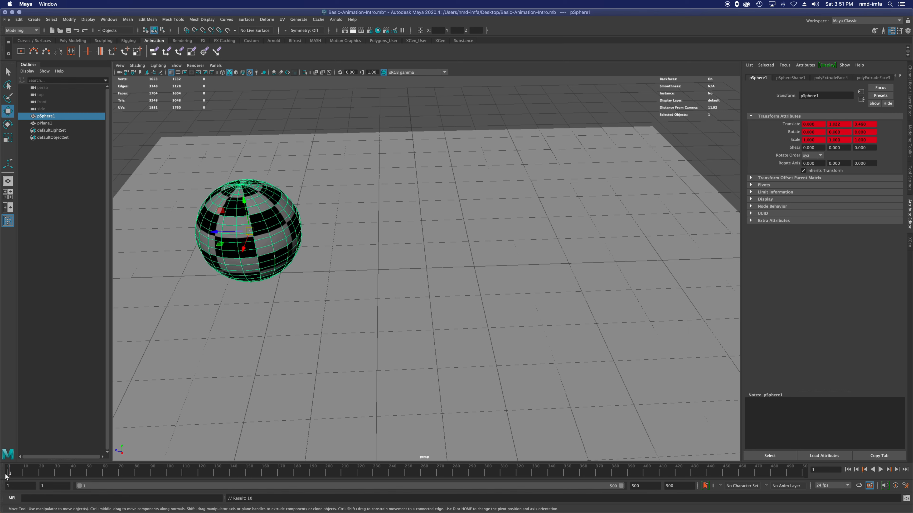
{"action": "left_click_drag", "start_coordinate": [11, 473], "coordinate": [31, 472]}
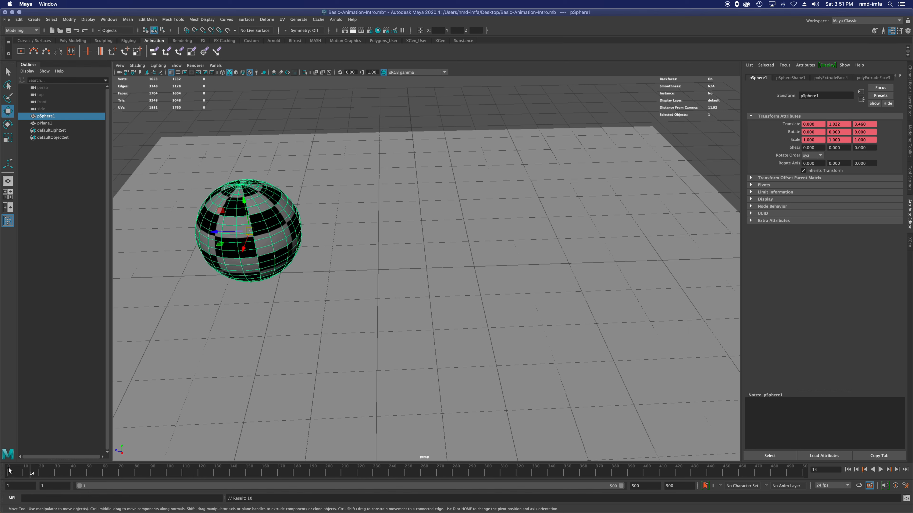
{"action": "left_click_drag", "start_coordinate": [20, 472], "coordinate": [8, 473]}
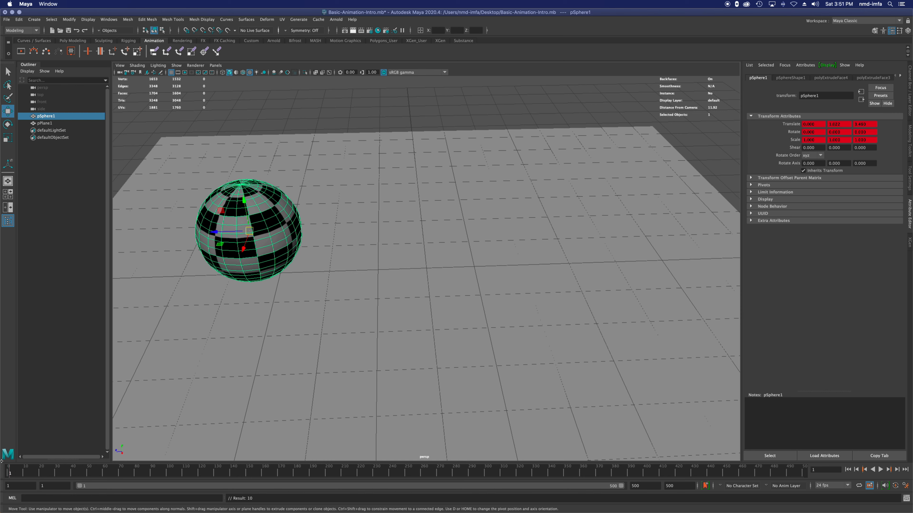
{"action": "key", "text": "ctrl+z"}
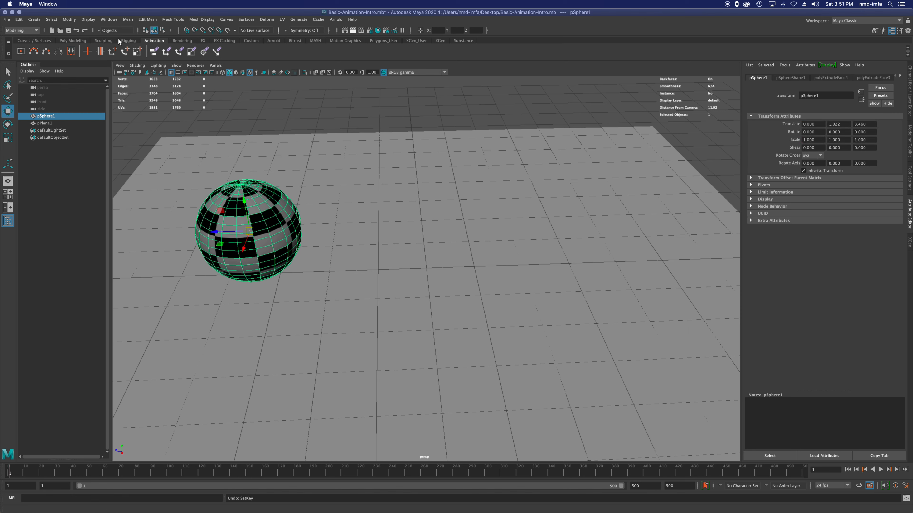
Step: Try the Set Key and Set Key on Translate commands on the sphere at frame 1, undoing each key
{"action": "left_click", "coordinate": [87, 51]}
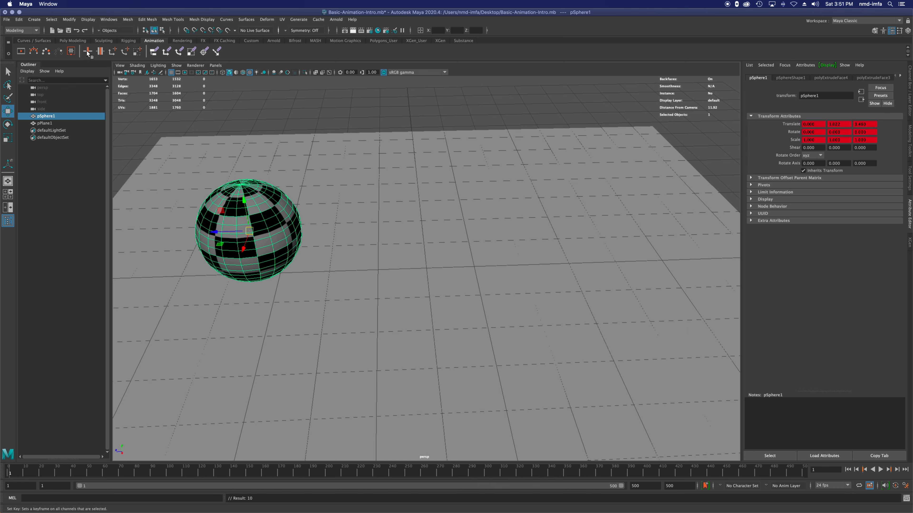
{"action": "key", "text": "ctrl+z"}
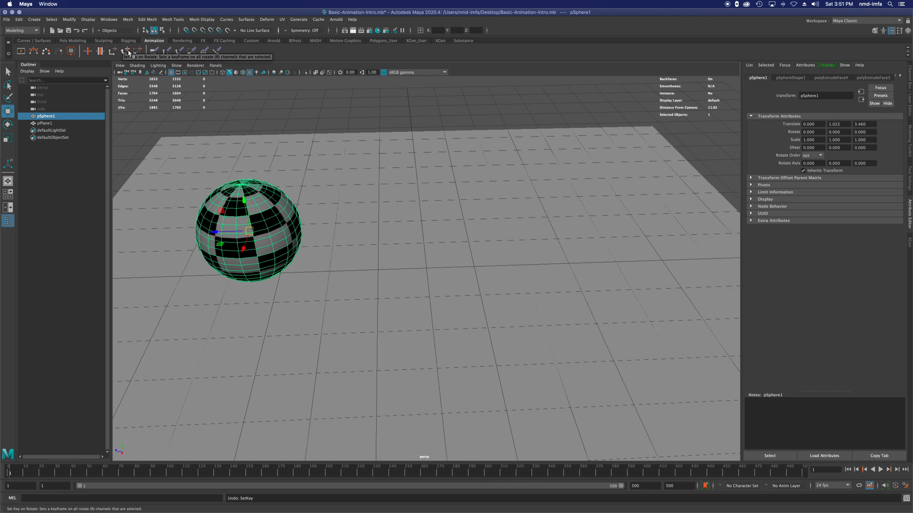
{"action": "left_click", "coordinate": [113, 52]}
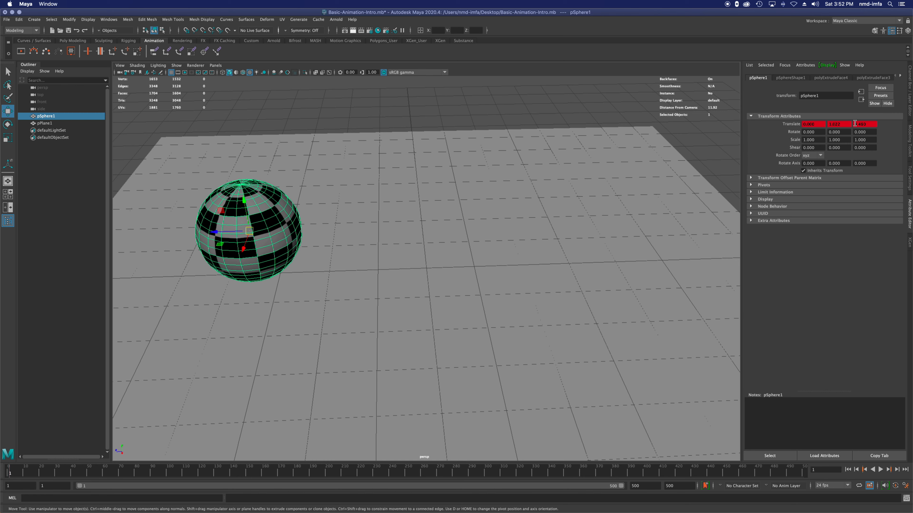
{"action": "key", "text": "super+z"}
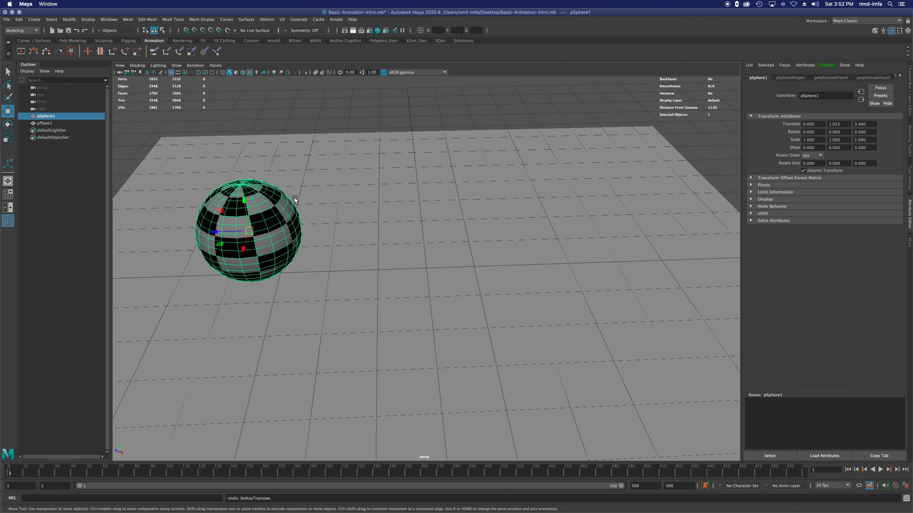
Step: Key all of the sphere's transform channels at frame 1 and switch to the Animation workspace
{"action": "key", "text": "s"}
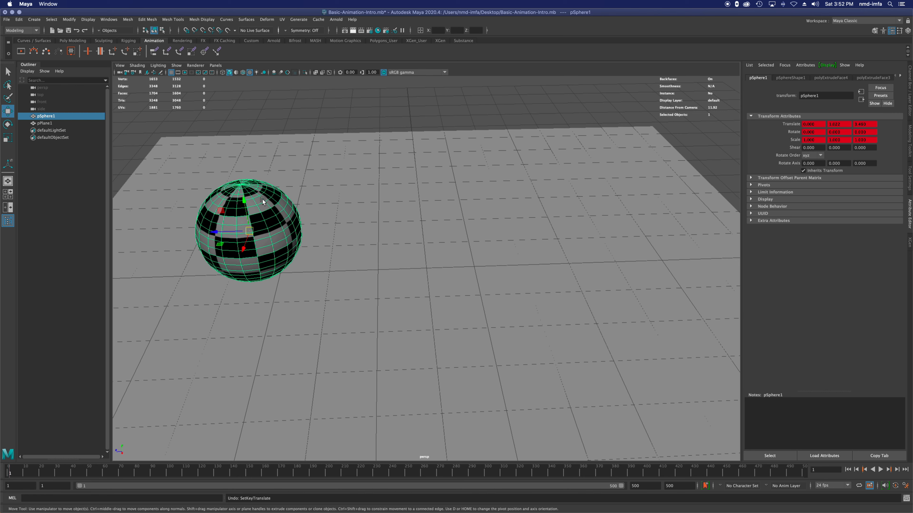
{"action": "left_click", "coordinate": [857, 21]}
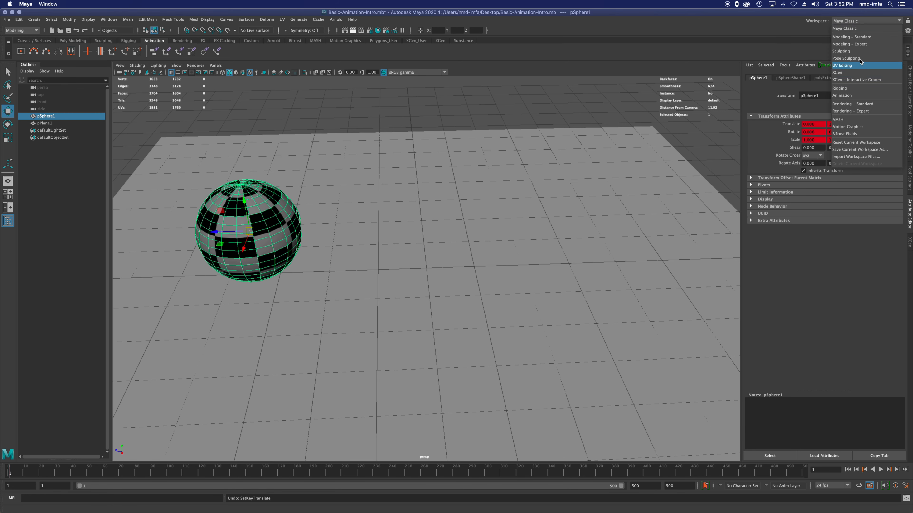
{"action": "left_click", "coordinate": [851, 96]}
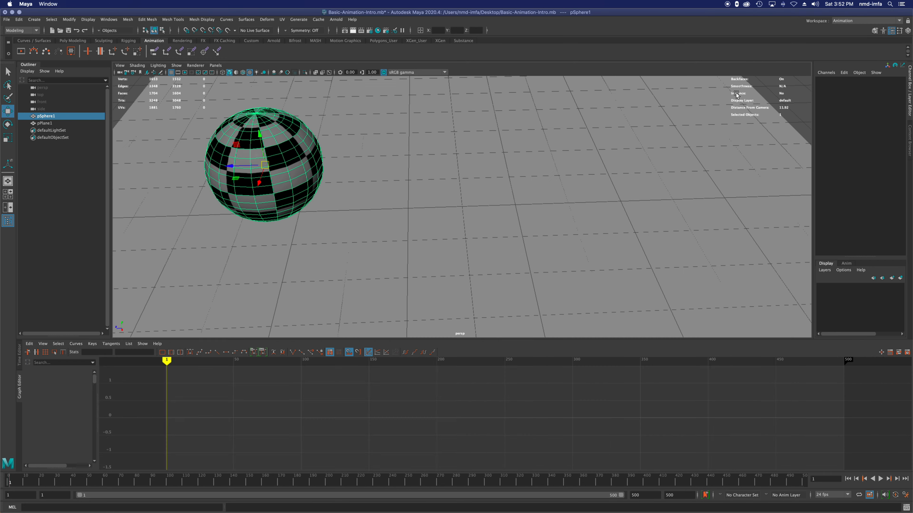
Step: Look over the available keying commands and restore the Maya Classic workspace
{"action": "left_click", "coordinate": [126, 19]}
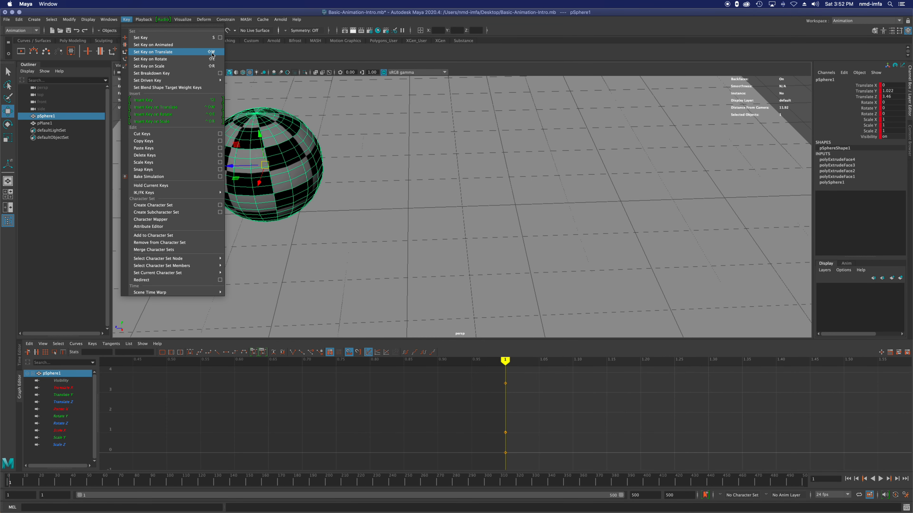
{"action": "left_click", "coordinate": [127, 20]}
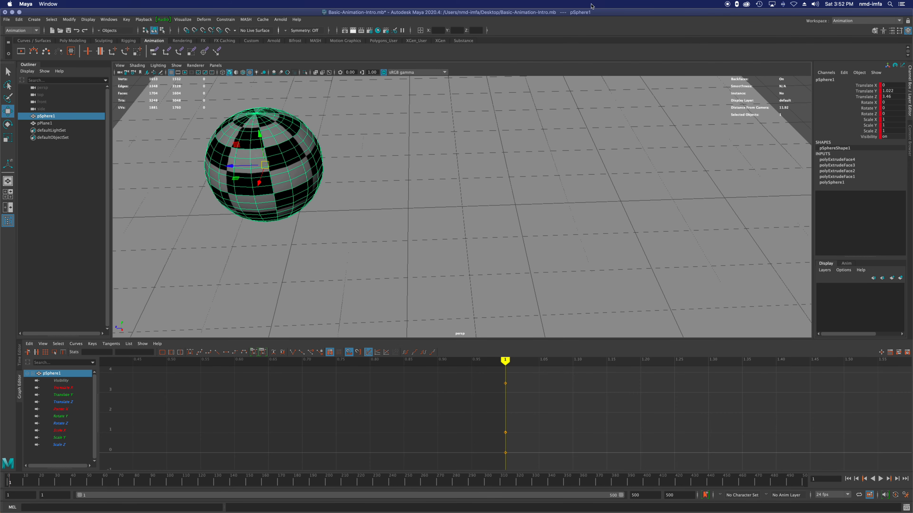
{"action": "left_click", "coordinate": [865, 23]}
{"action": "left_click", "coordinate": [863, 28]}
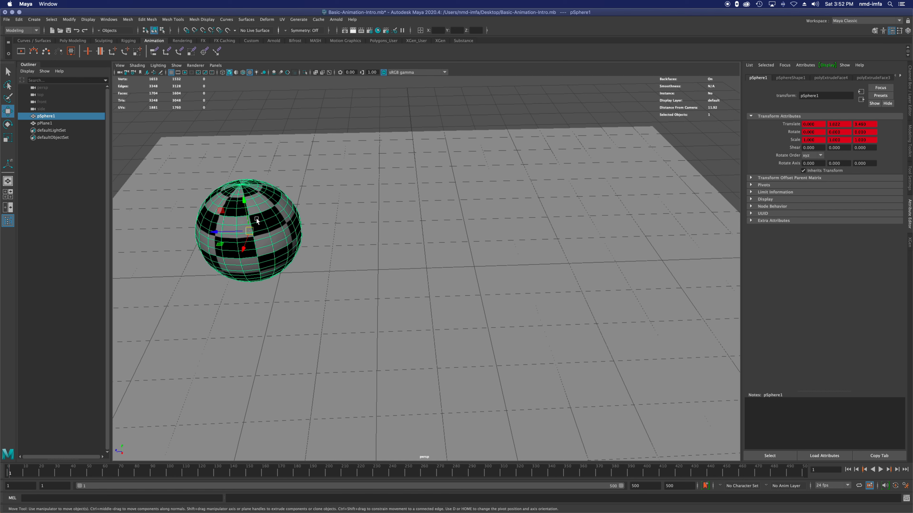
Step: Undo the key on all of the sphere's channels and try keying only its translation, undoing that each time
{"action": "key", "text": "z"}
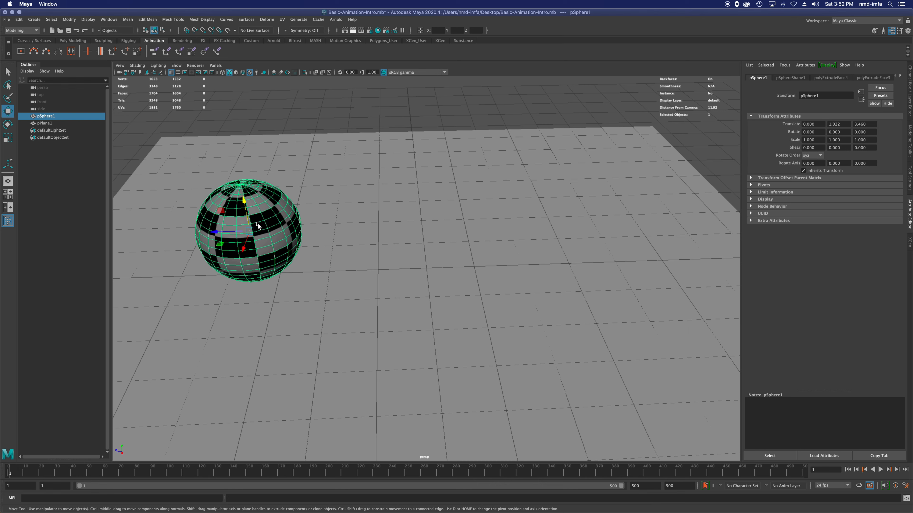
{"action": "left_click", "coordinate": [317, 238]}
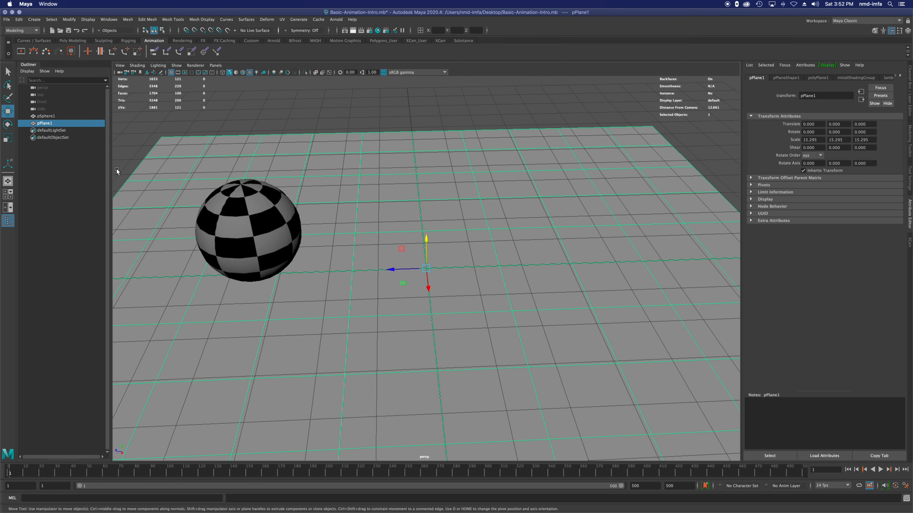
{"action": "left_click", "coordinate": [59, 118]}
{"action": "key", "text": "shift+w"}
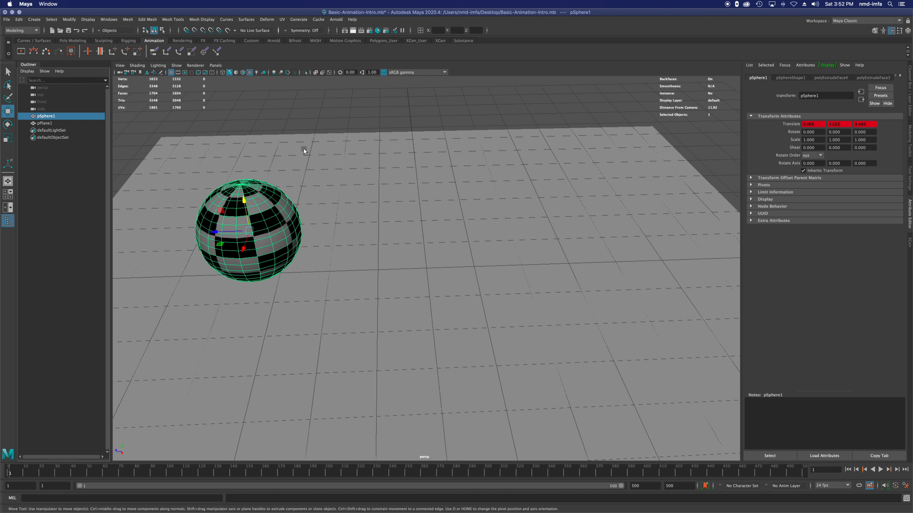
{"action": "key", "text": "ctrl+z"}
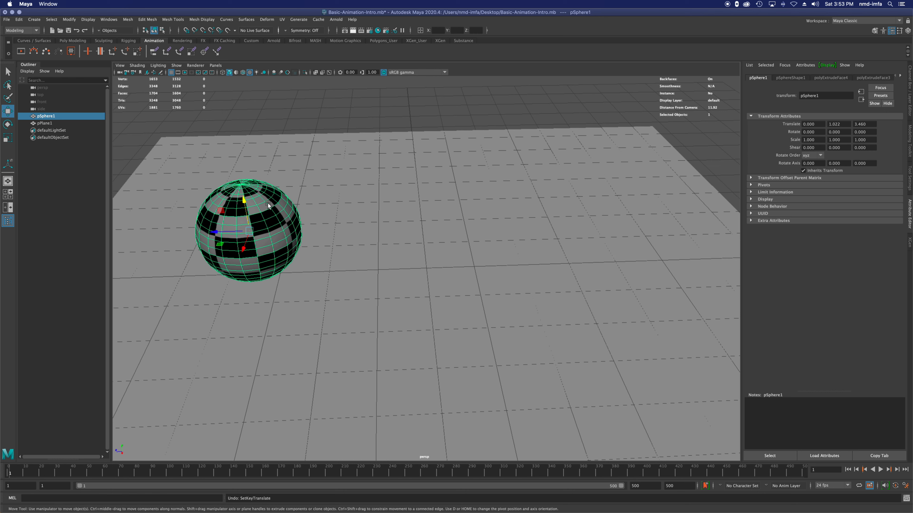
{"action": "key", "text": "shift+w"}
{"action": "key", "text": "ctrl+z"}
Step: Try keying only the sphere's rotation and only its scale at frame 1, undoing each key
{"action": "key", "text": "shift+e"}
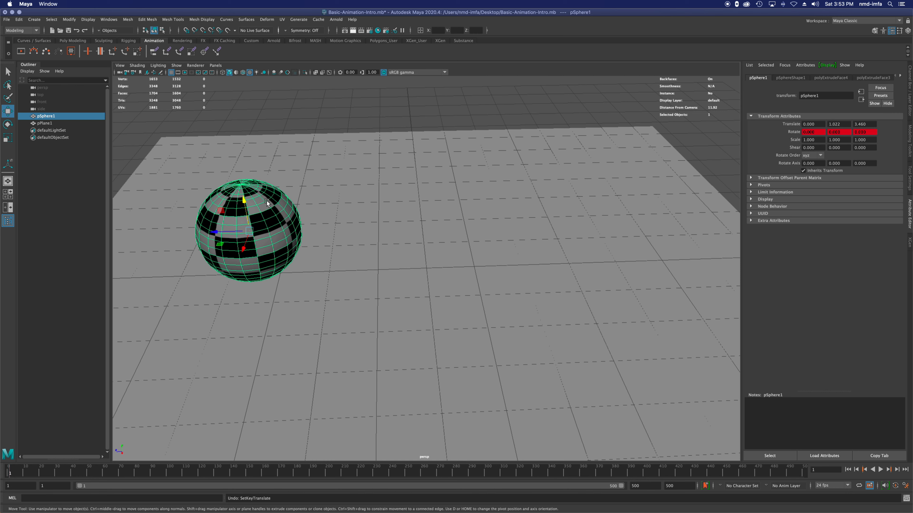
{"action": "key", "text": "ctrl+z"}
{"action": "key", "text": "shift+r"}
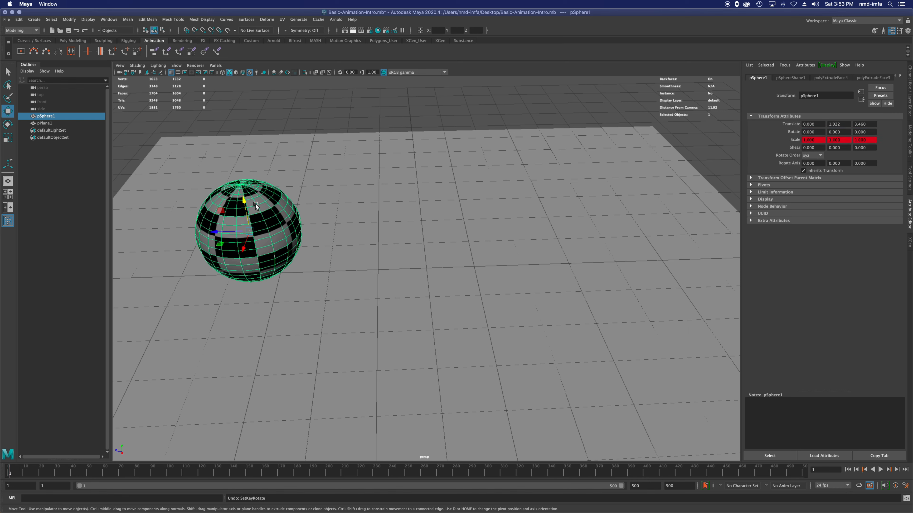
{"action": "key", "text": "ctrl+z"}
Step: Key all of the sphere's transform channels at frame 1, and at frame 30 move it along Z to about -2.88
{"action": "key", "text": "s"}
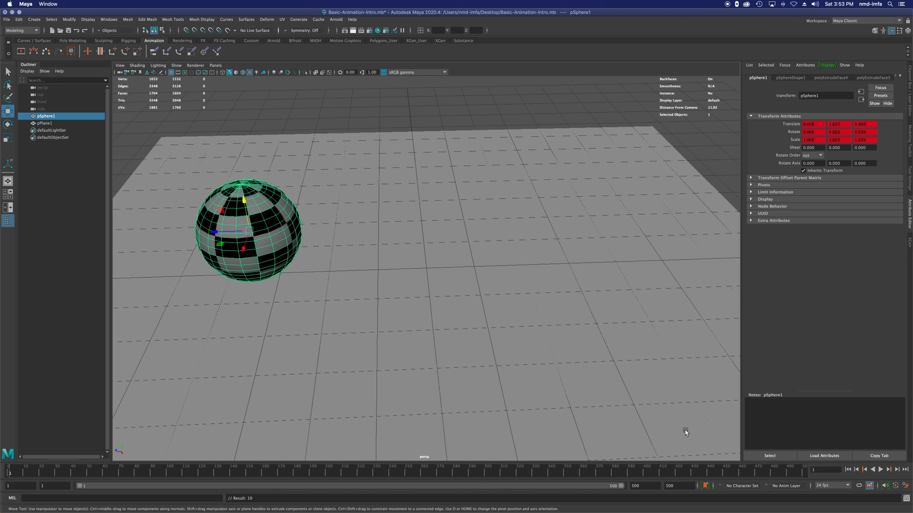
{"action": "left_click", "coordinate": [58, 473]}
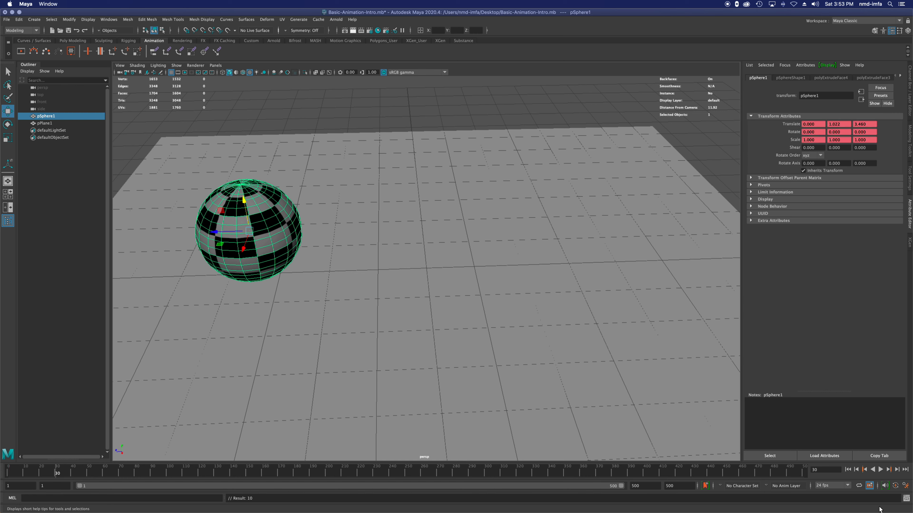
{"action": "double_click", "coordinate": [821, 470]}
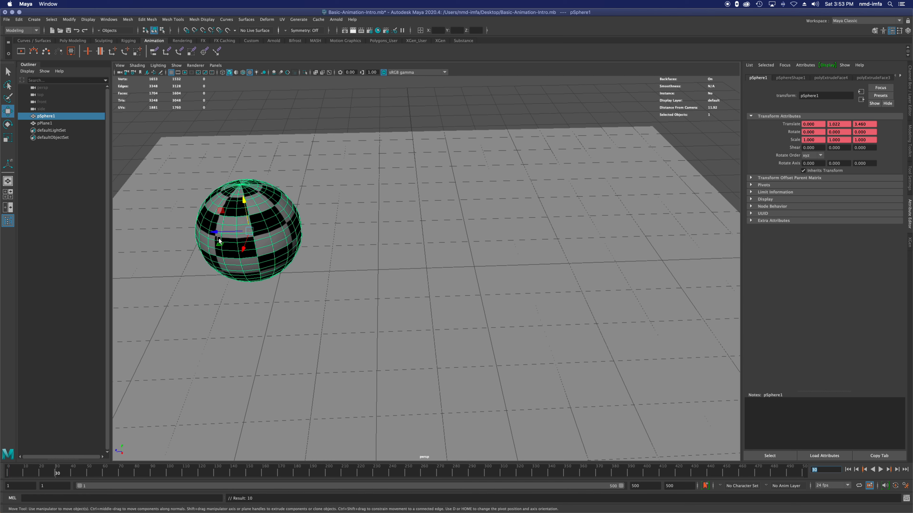
{"action": "left_click_drag", "start_coordinate": [213, 234], "coordinate": [535, 231]}
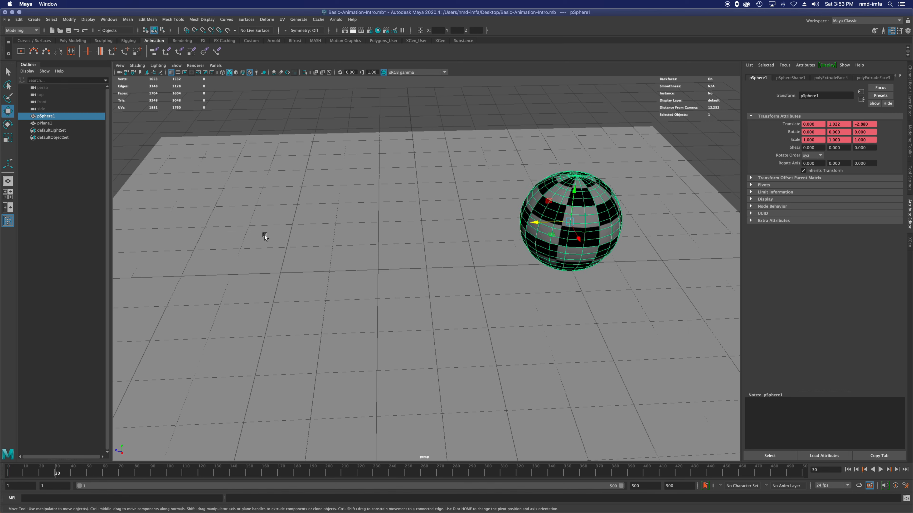
Step: Key all of the sphere's transform channels at frame 30 and play the animation from the start
{"action": "left_click", "coordinate": [895, 486]}
{"action": "key", "text": "s"}
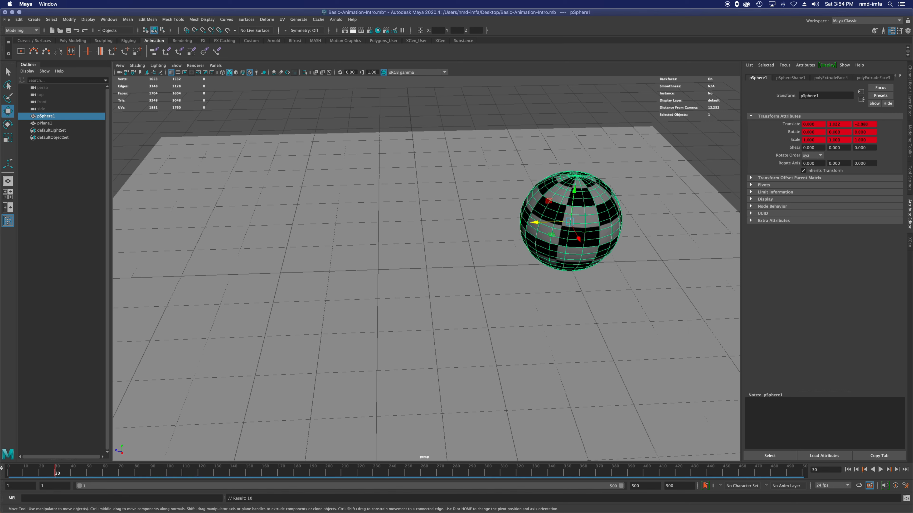
{"action": "left_click", "coordinate": [848, 469]}
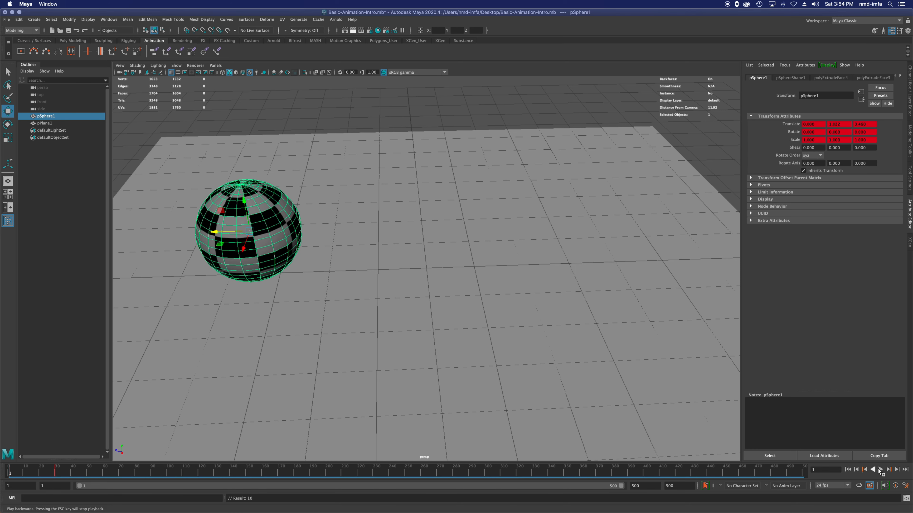
{"action": "left_click", "coordinate": [880, 470]}
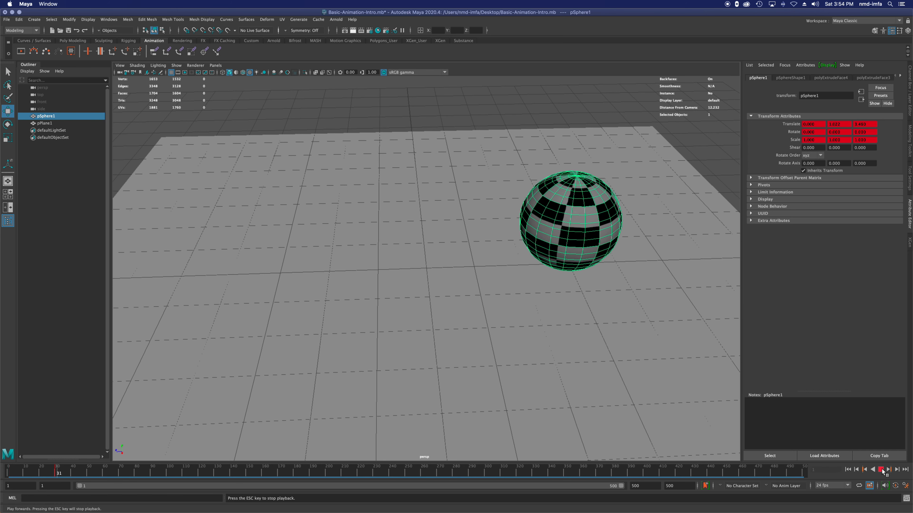
{"action": "left_click", "coordinate": [881, 469]}
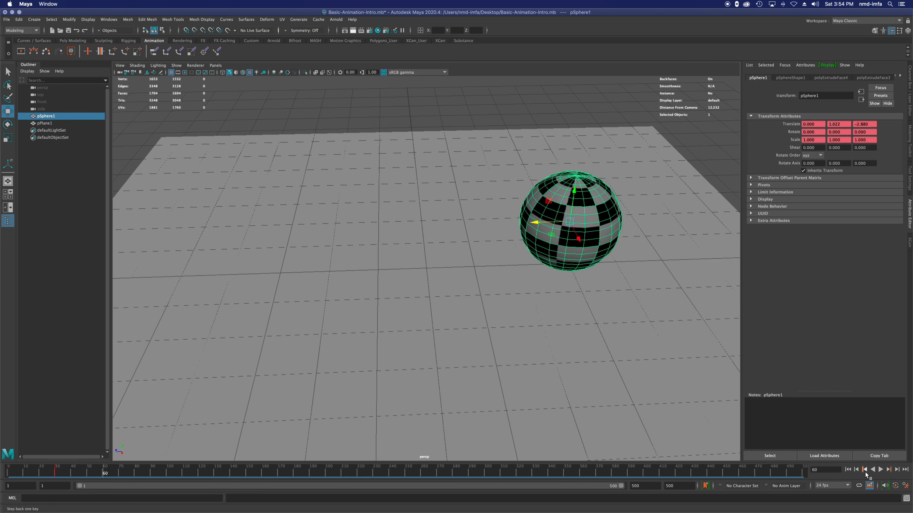
Step: Return to the key at frame 30 and undo both that key and the sphere's move
{"action": "left_click", "coordinate": [864, 471]}
{"action": "left_click", "coordinate": [873, 471]}
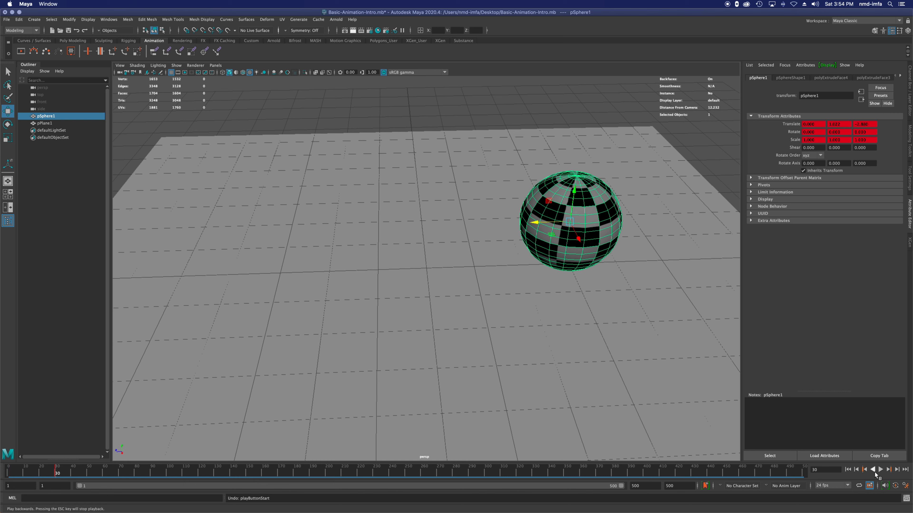
{"action": "key", "text": "super+z"}
{"action": "key", "text": "super+z"}
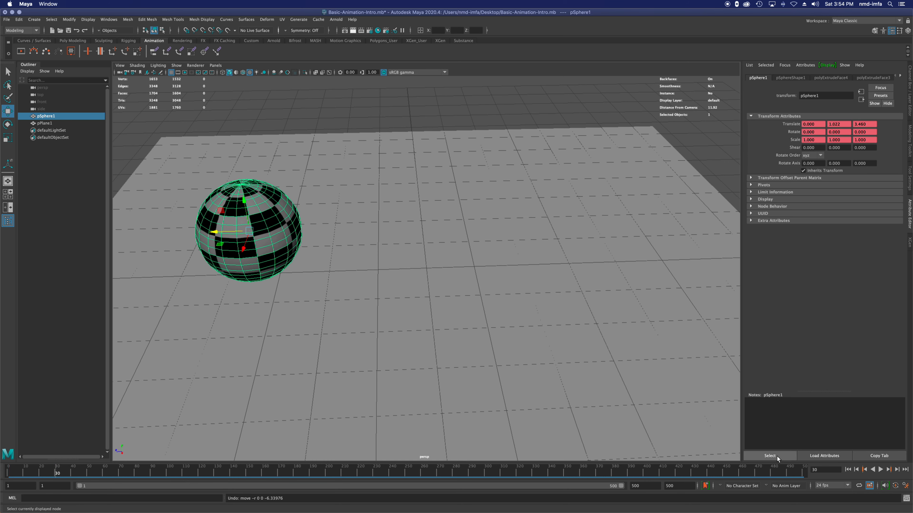
Step: Turn on automatic keyframing and, at frame 29, move the sphere along Z to about -2.484
{"action": "left_click", "coordinate": [895, 486]}
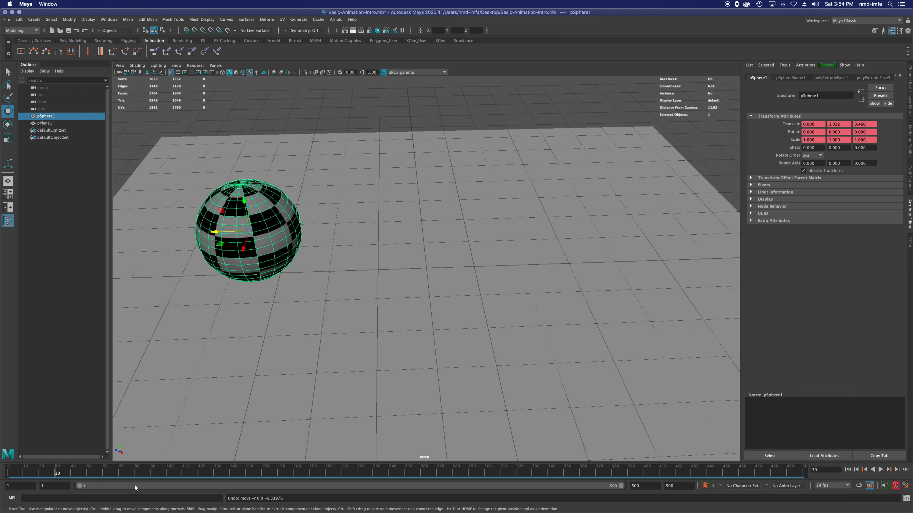
{"action": "left_click_drag", "start_coordinate": [52, 468], "coordinate": [54, 469]}
{"action": "left_click_drag", "start_coordinate": [222, 233], "coordinate": [517, 235]}
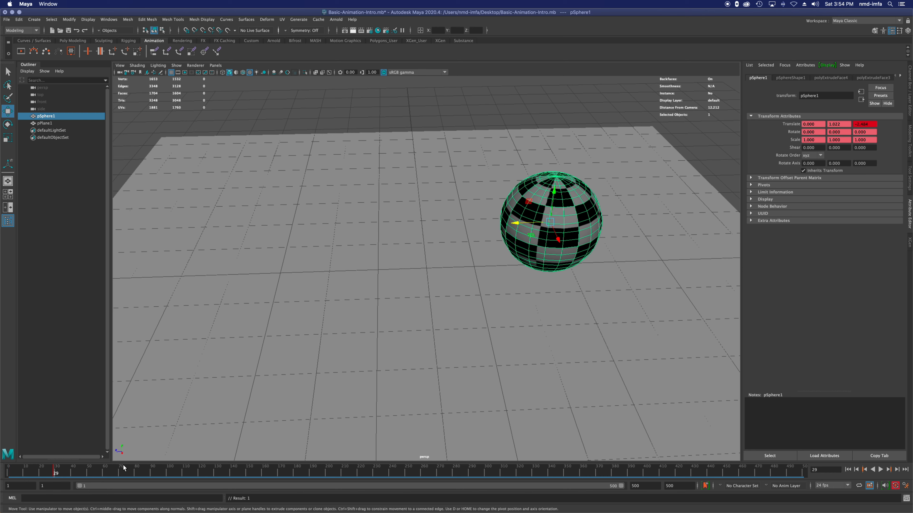
Step: At frame 60, move the sphere along X toward the front edge of the plane with automatic keyframing on
{"action": "key", "text": "alt+v"}
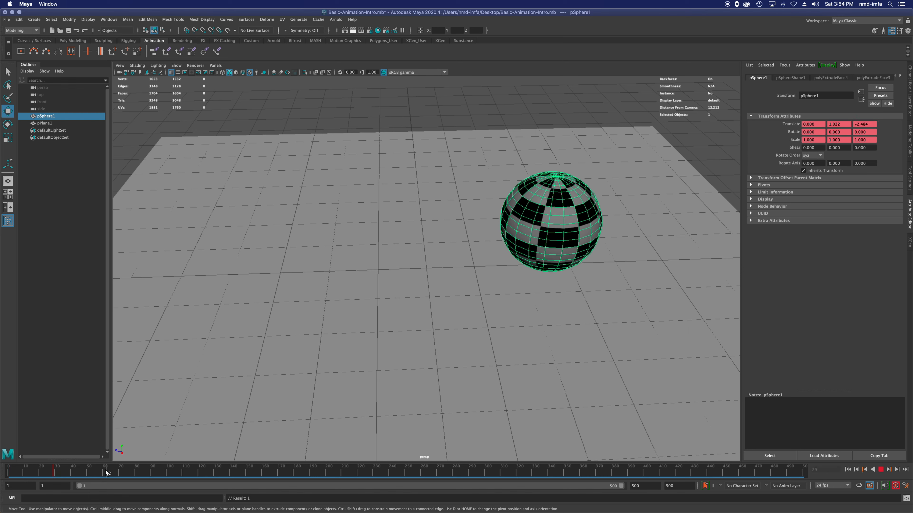
{"action": "left_click", "coordinate": [104, 474]}
{"action": "left_click_drag", "start_coordinate": [558, 238], "coordinate": [609, 342]}
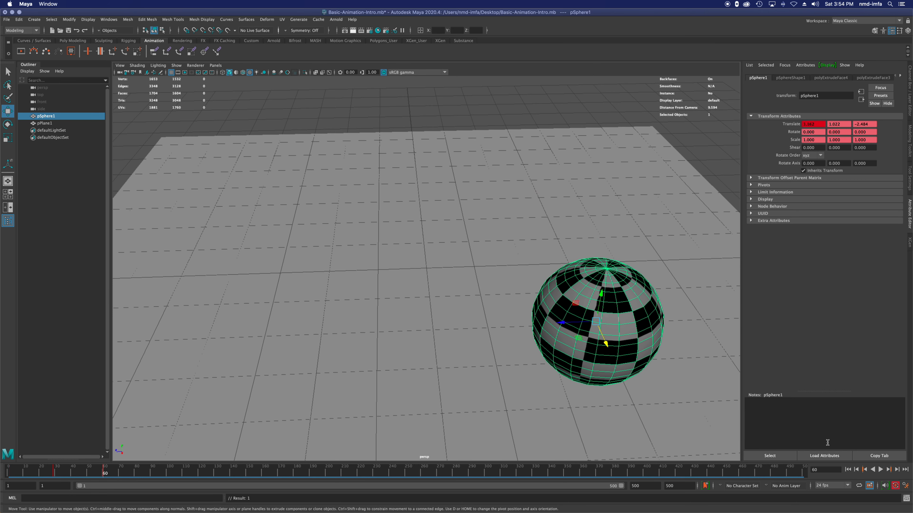
Step: Play the automatically keyed animation from the start, stop it, and rewind to frame 1
{"action": "left_click", "coordinate": [847, 469]}
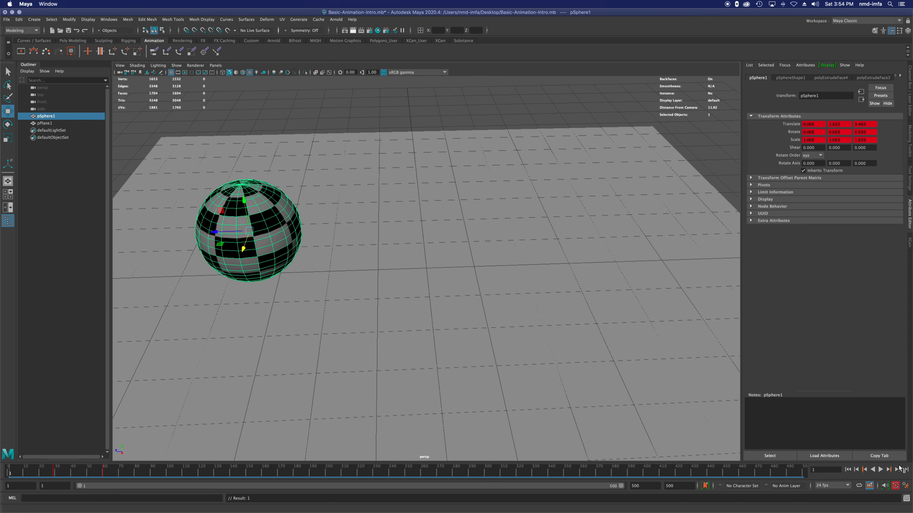
{"action": "left_click", "coordinate": [880, 470]}
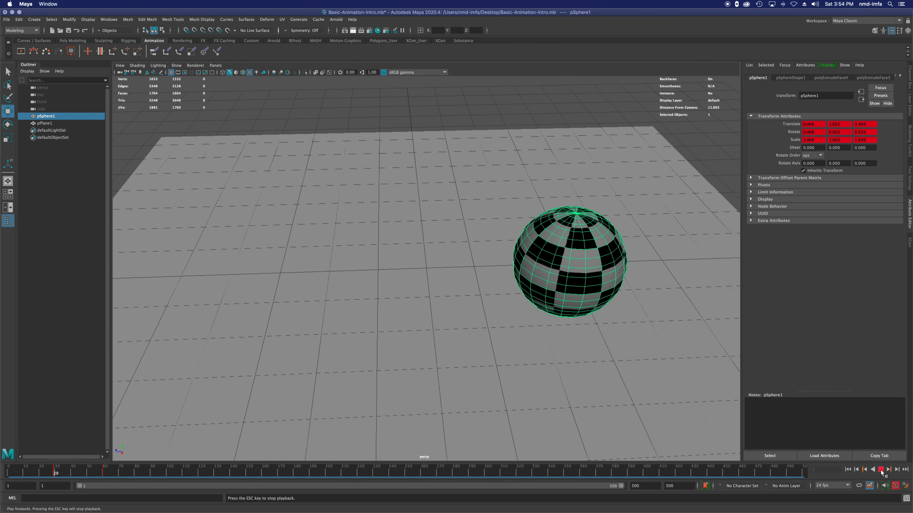
{"action": "left_click", "coordinate": [881, 469]}
{"action": "left_click", "coordinate": [848, 470]}
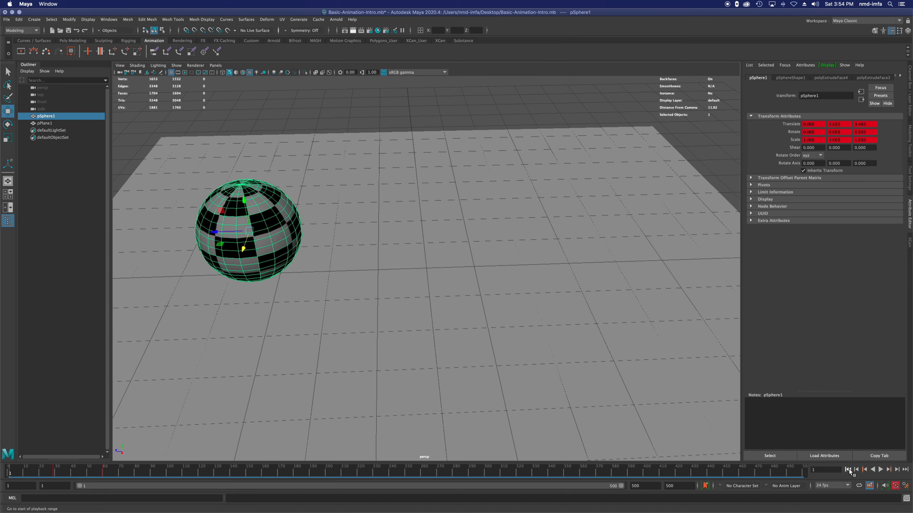
Step: Turn off automatic keyframing and undo the sphere's moves at frames 60 and 29
{"action": "left_click", "coordinate": [895, 486]}
{"action": "key", "text": "z"}
{"action": "key", "text": "z"}
{"action": "key", "text": "z"}
{"action": "key", "text": "z"}
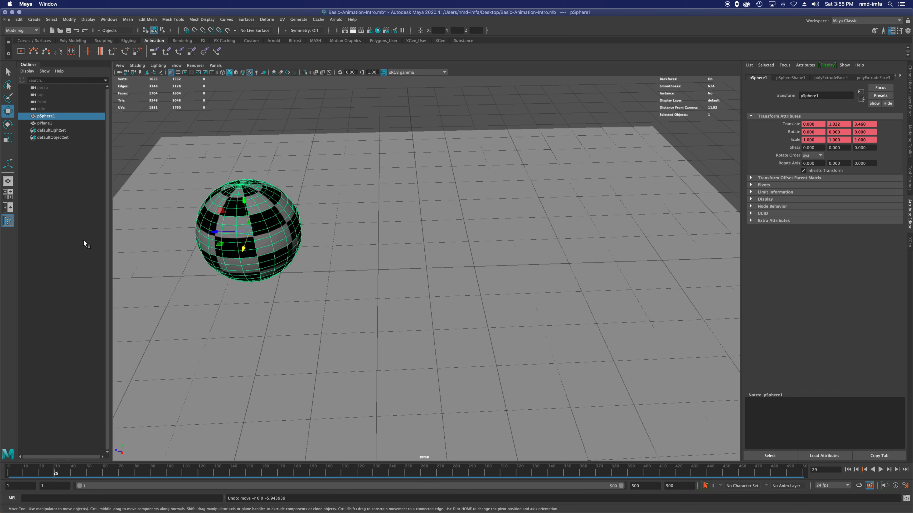
Step: At frame 29, move the sphere along Z to about -2.757 and scale it uniformly to about 1.545, keying all channels after each change
{"action": "left_click_drag", "start_coordinate": [216, 235], "coordinate": [530, 222]}
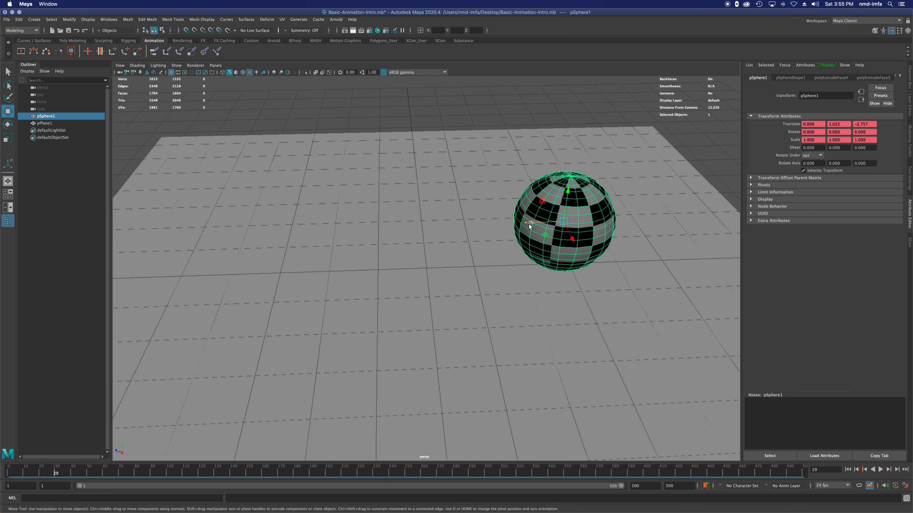
{"action": "key", "text": "s"}
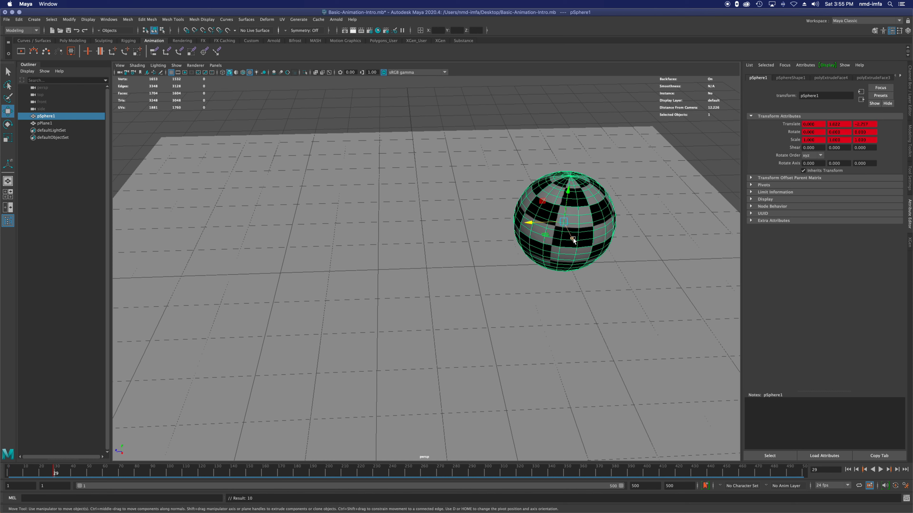
{"action": "key", "text": "r"}
{"action": "left_click_drag", "start_coordinate": [563, 221], "coordinate": [604, 215]}
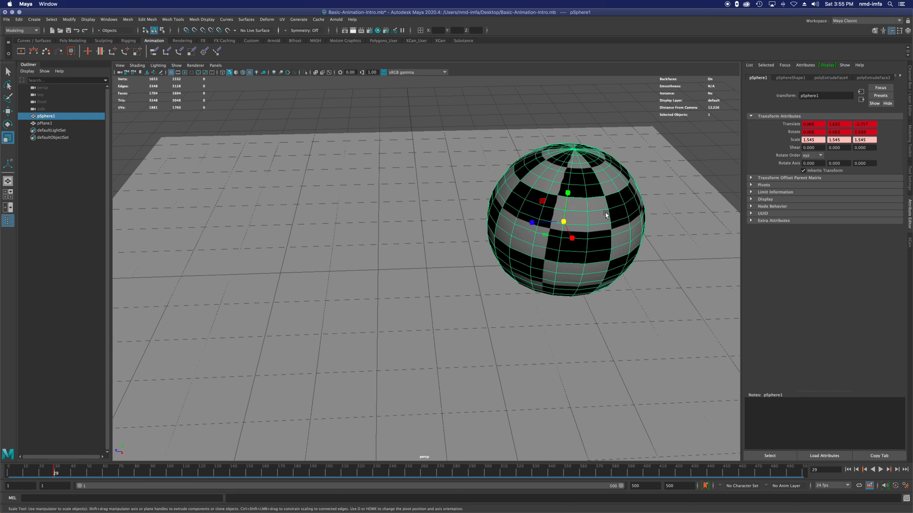
{"action": "key", "text": "s"}
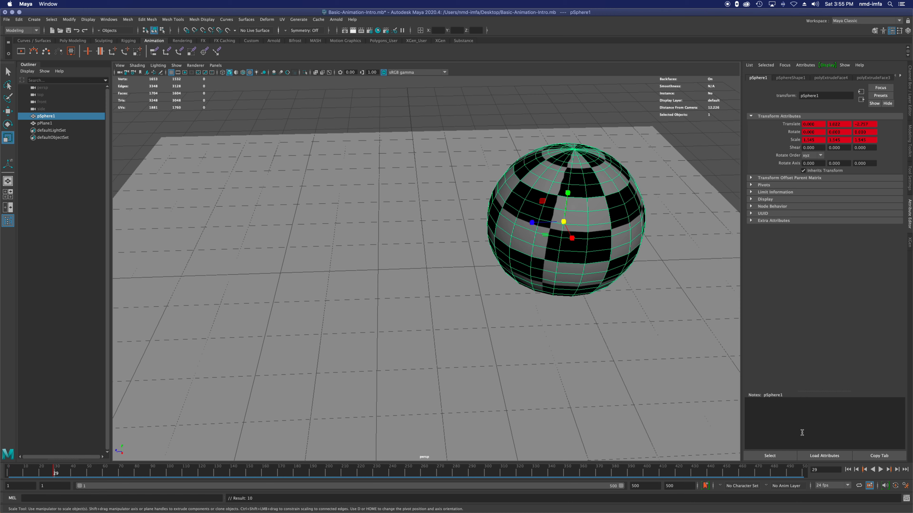
Step: Play the move and scale animation from the first frame and stop it past frame 29
{"action": "left_click", "coordinate": [849, 470]}
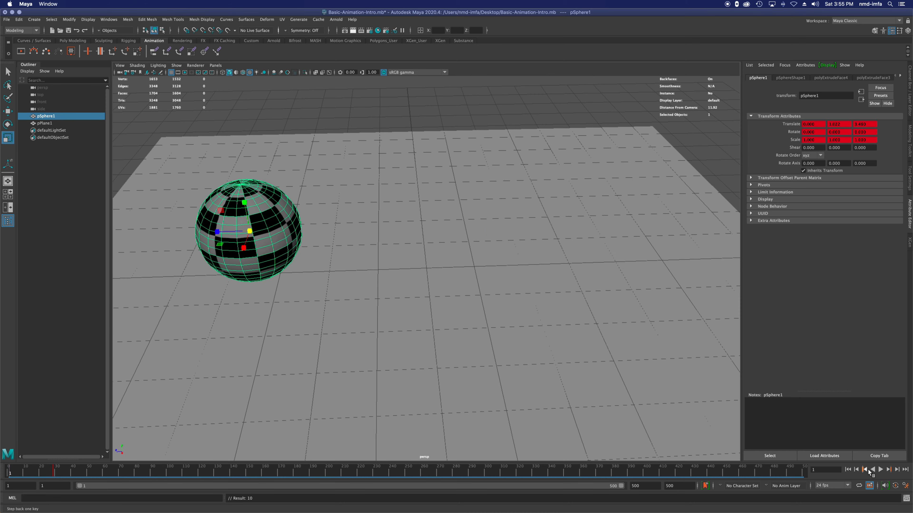
{"action": "left_click", "coordinate": [880, 470]}
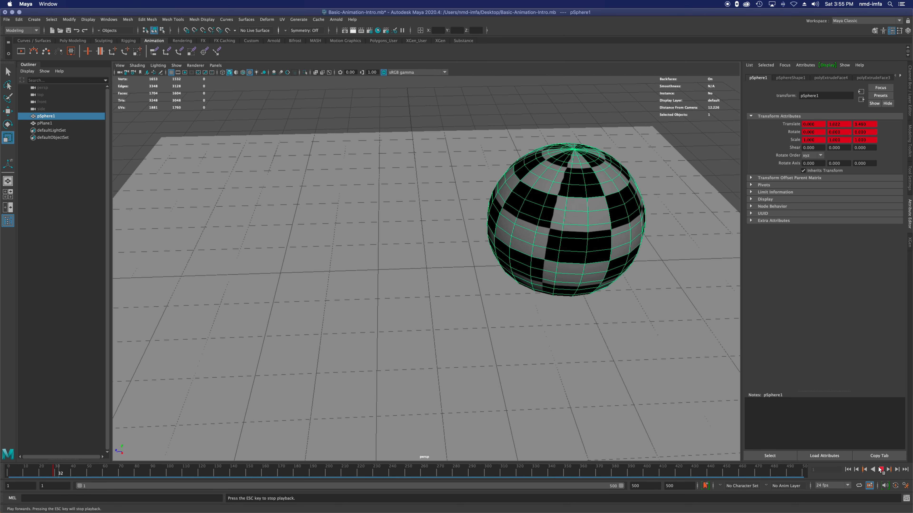
{"action": "left_click", "coordinate": [880, 470]}
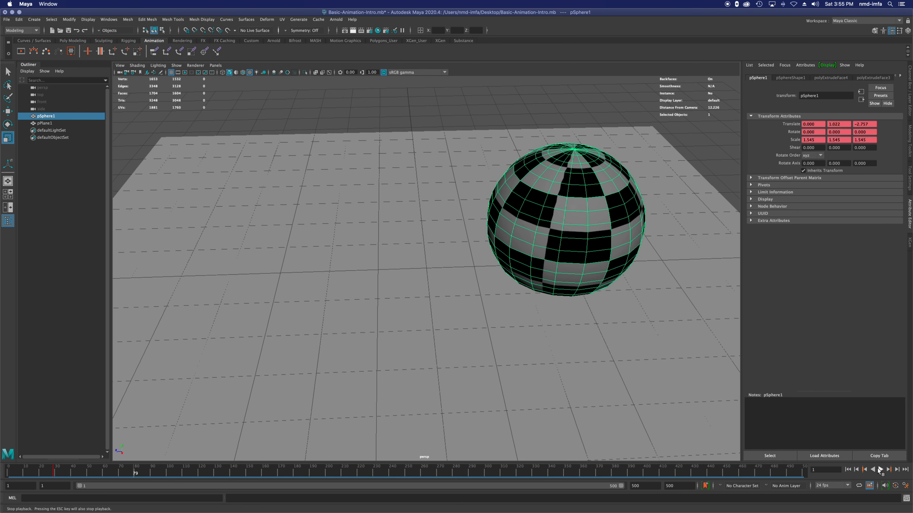
Step: Step between the sphere's keys at frames 1 and 29 to compare them, ending on frame 29
{"action": "left_click", "coordinate": [864, 470]}
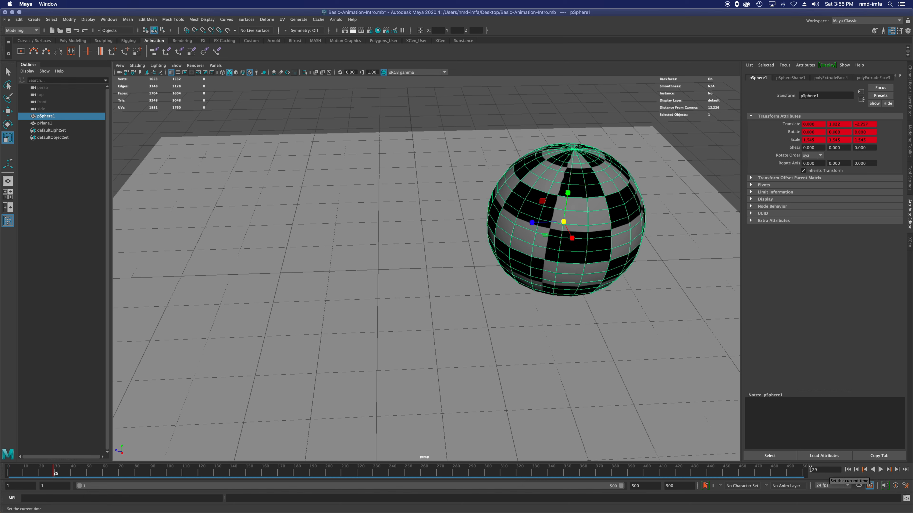
{"action": "key", "text": "alt+v"}
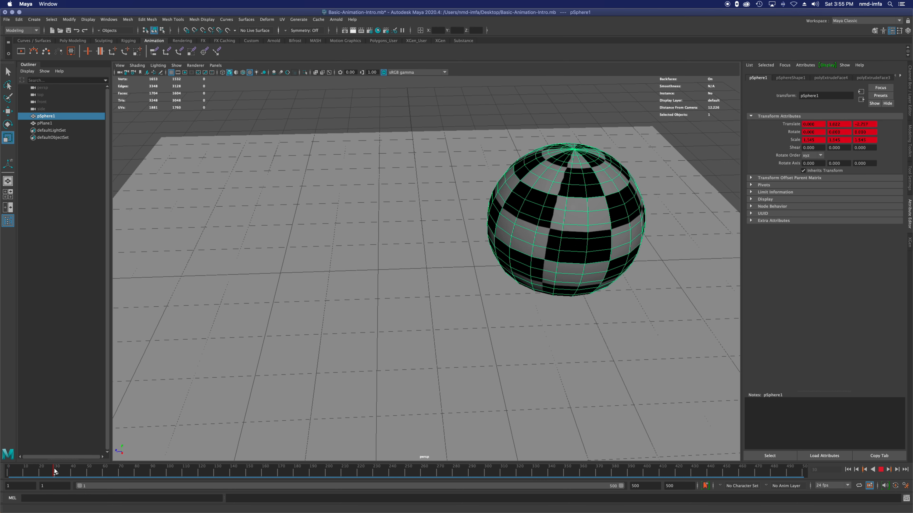
{"action": "key", "text": "alt+v"}
{"action": "left_click", "coordinate": [865, 470]}
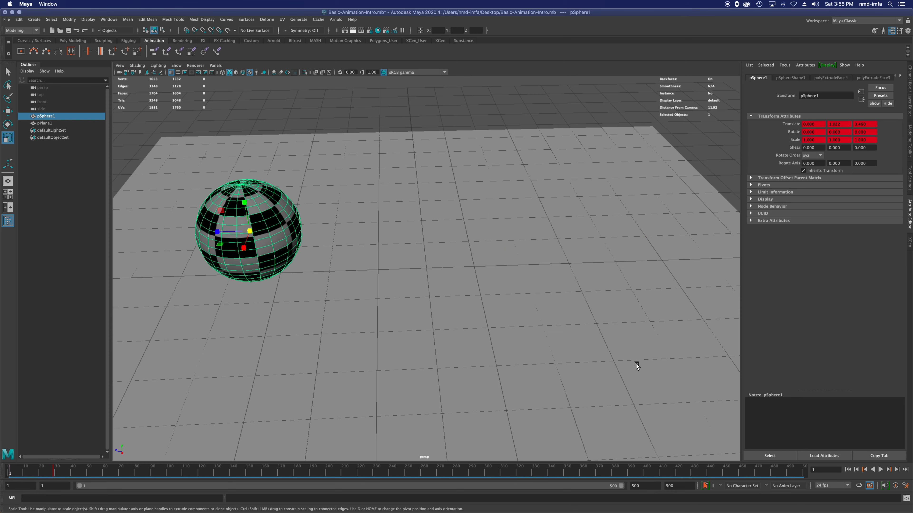
{"action": "right_click", "coordinate": [54, 469]}
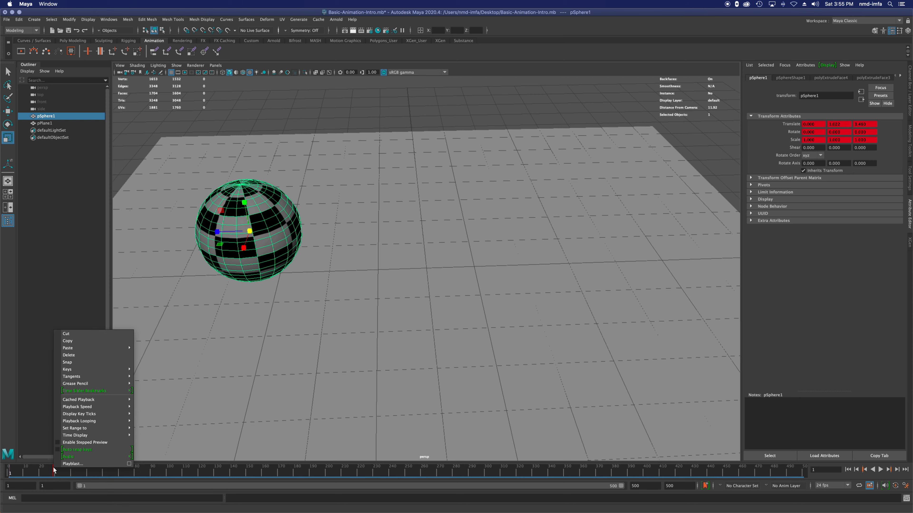
{"action": "left_click", "coordinate": [51, 469]}
{"action": "left_click", "coordinate": [54, 473]}
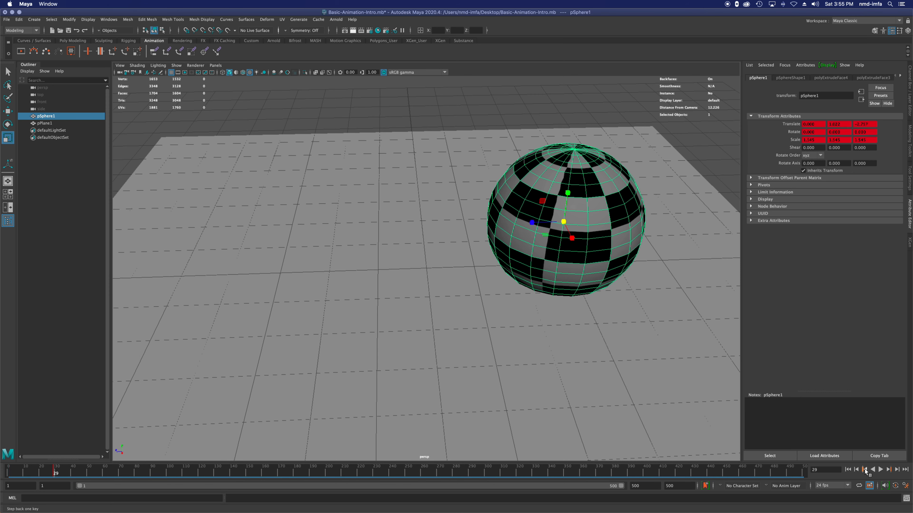
{"action": "left_click", "coordinate": [864, 469]}
{"action": "left_click", "coordinate": [888, 469]}
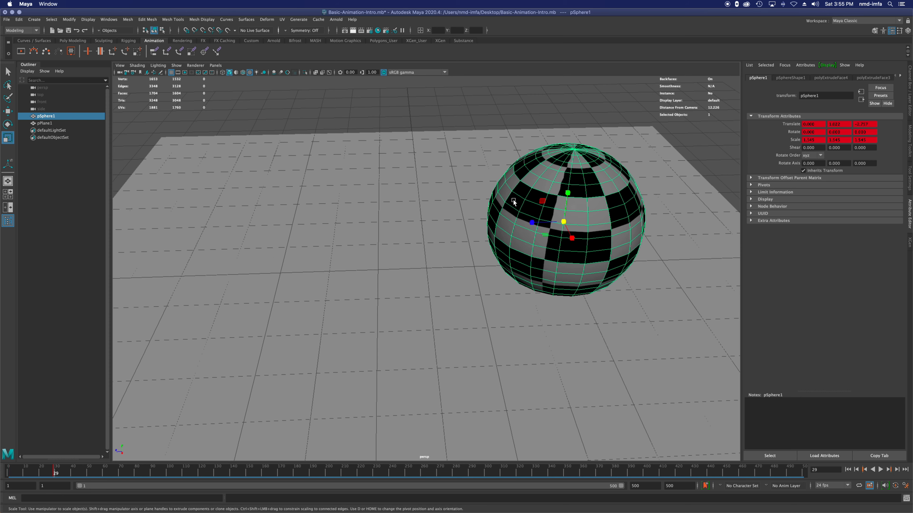
Step: Rotate the sphere about X to about -122.557 at frame 29, key it, and play the animation from the start
{"action": "key", "text": "e"}
{"action": "left_click_drag", "start_coordinate": [539, 211], "coordinate": [620, 201], "text": "shift"}
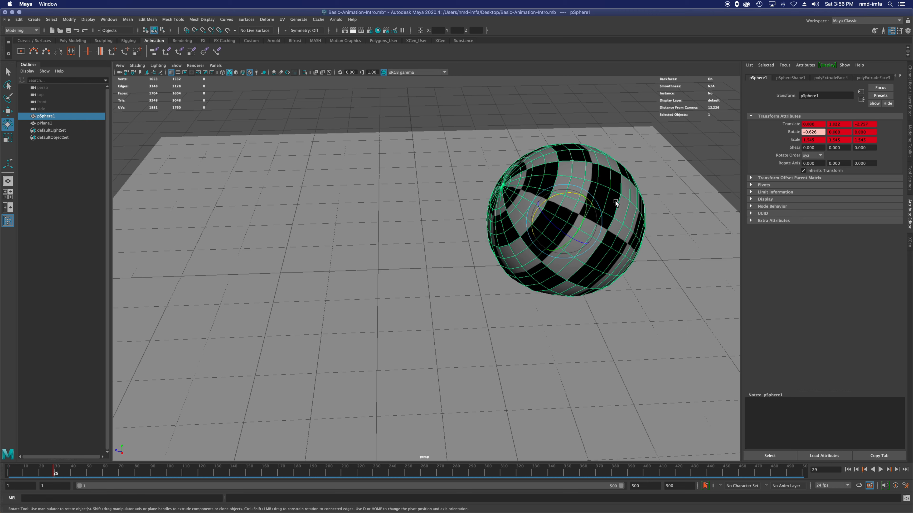
{"action": "left_click", "coordinate": [848, 470]}
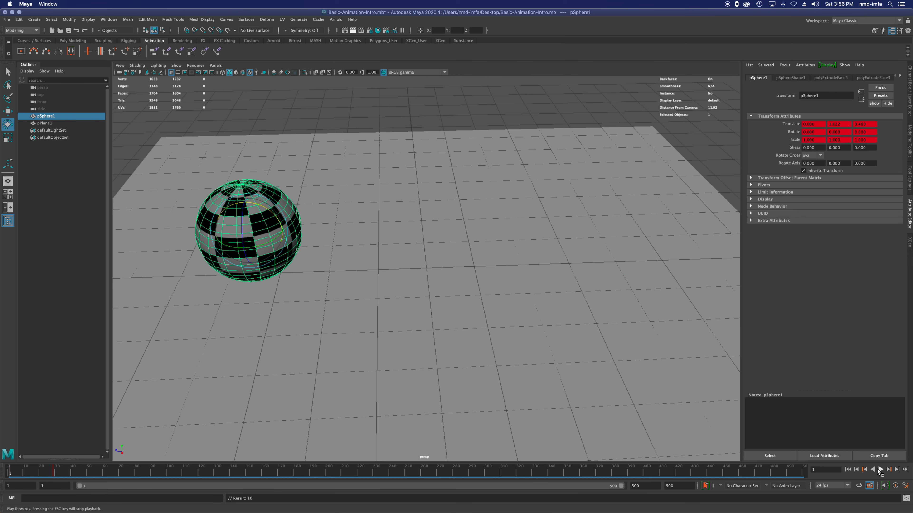
{"action": "left_click", "coordinate": [881, 470]}
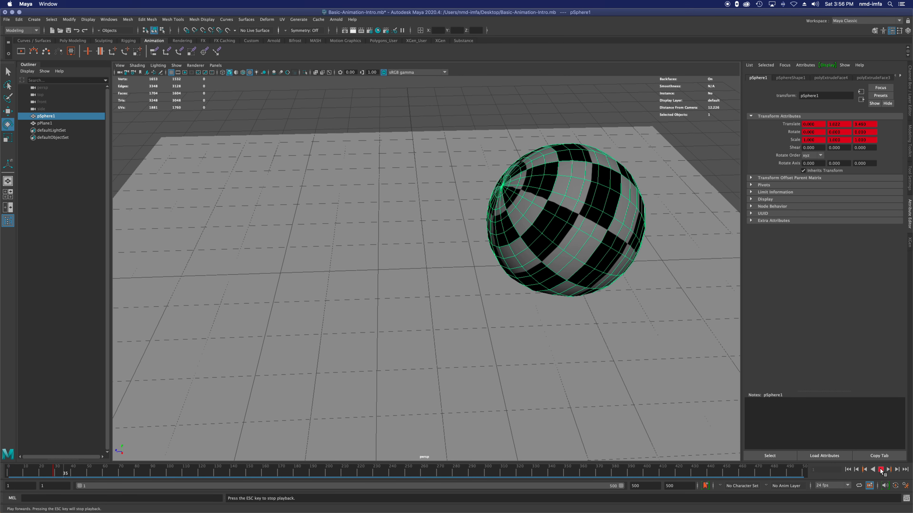
{"action": "left_click", "coordinate": [881, 470]}
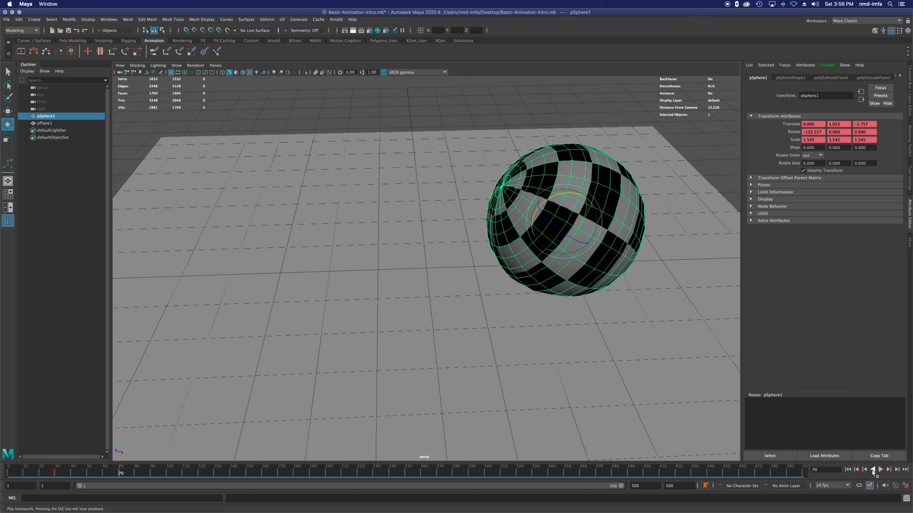
Step: With the timeline at frame 70, move the sphere along X to about 2.839
{"action": "left_click", "coordinate": [823, 469]}
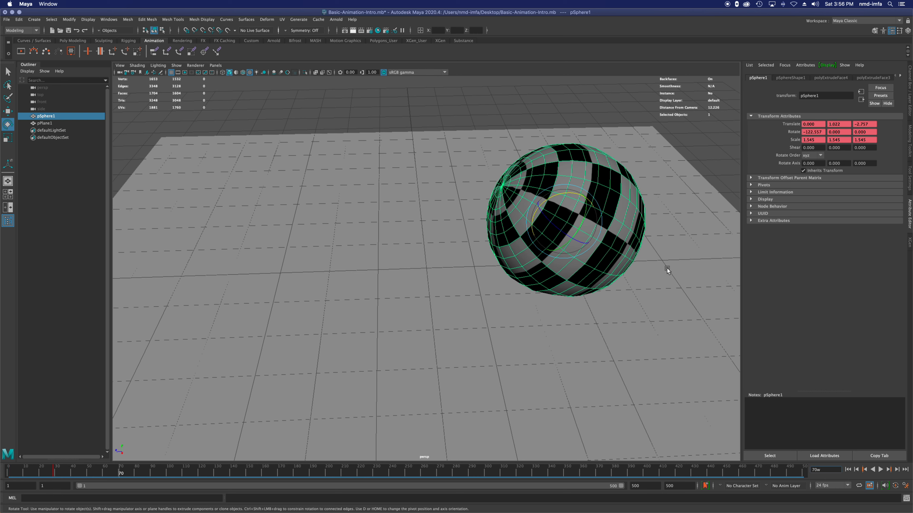
{"action": "left_click", "coordinate": [7, 72]}
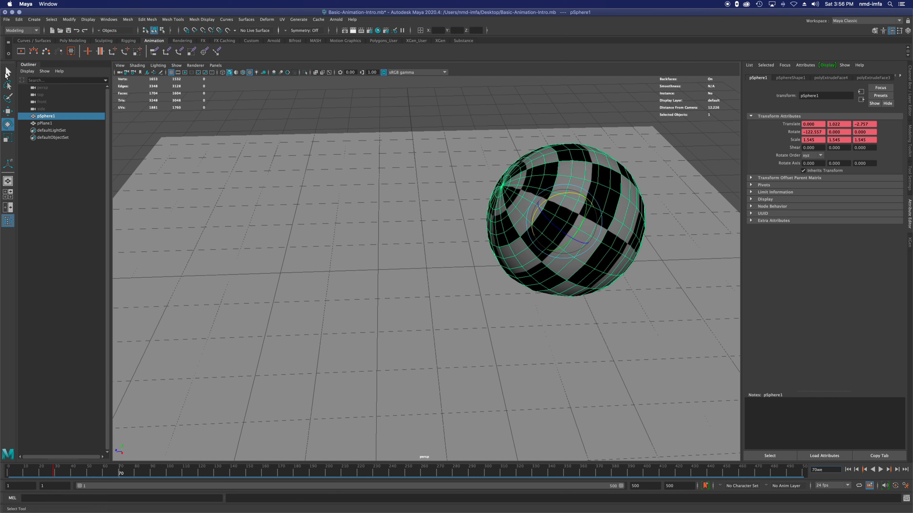
{"action": "key", "text": "Return"}
{"action": "key", "text": "w"}
{"action": "left_click_drag", "start_coordinate": [573, 236], "coordinate": [616, 335]}
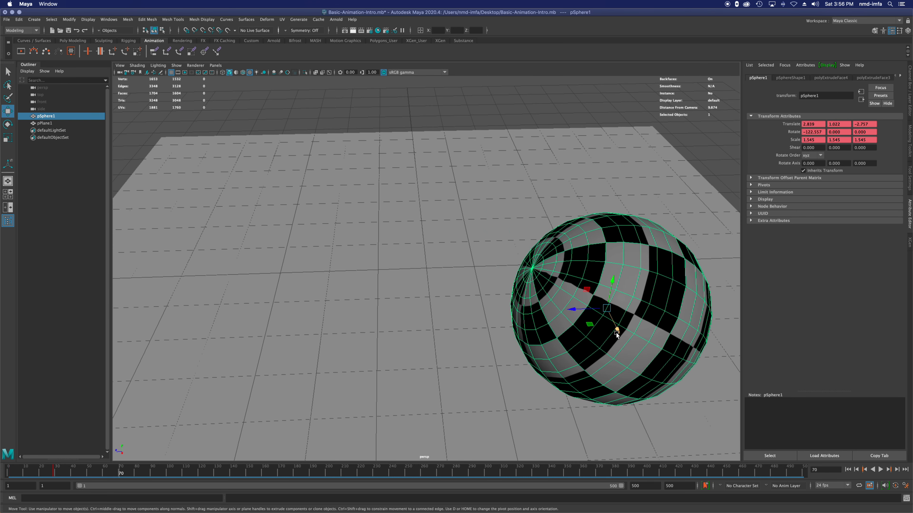
Step: Rotate the sphere freely at frame 70 to about -98.452, -31.558, -74.149
{"action": "key", "text": "r"}
{"action": "key", "text": "e"}
{"action": "left_click_drag", "start_coordinate": [628, 297], "coordinate": [634, 345]}
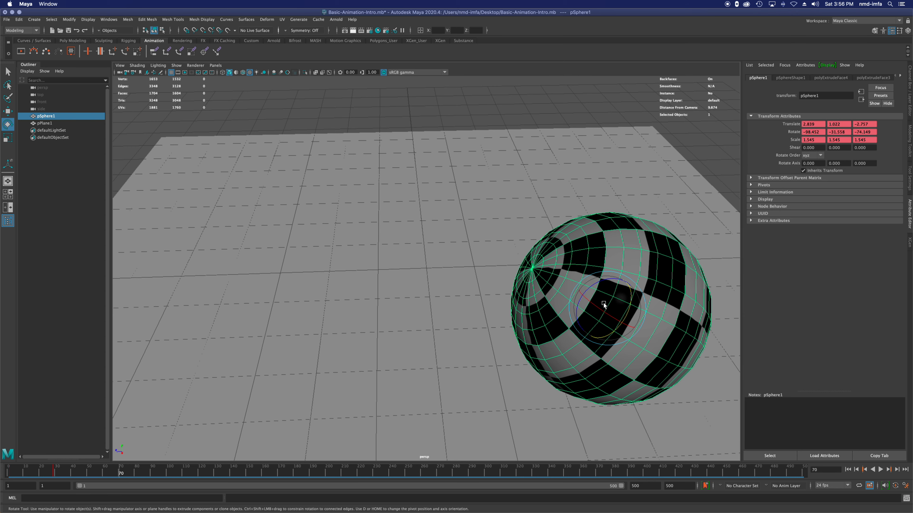
Step: Rotate the sphere at frame 70 to about -102.588, -54.923, -68.240, key it, and play the animation from the start
{"action": "left_click_drag", "start_coordinate": [585, 290], "coordinate": [599, 291]}
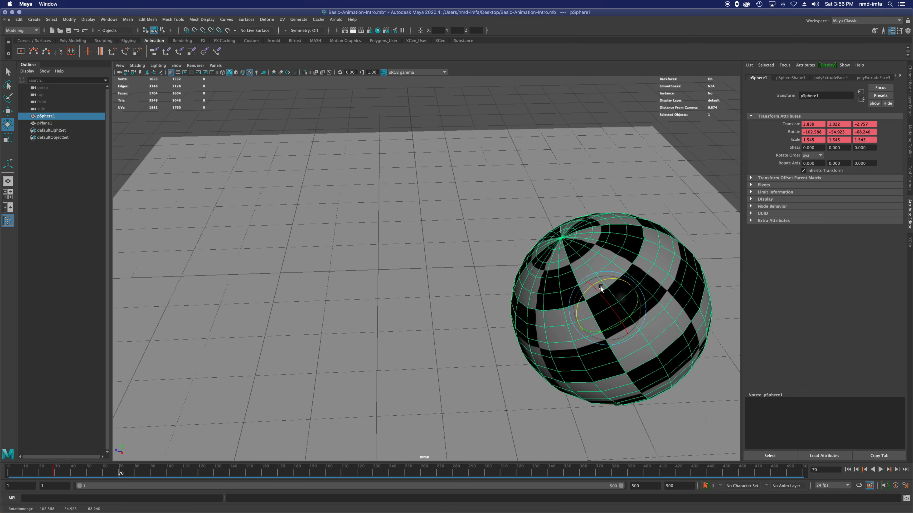
{"action": "key", "text": "s"}
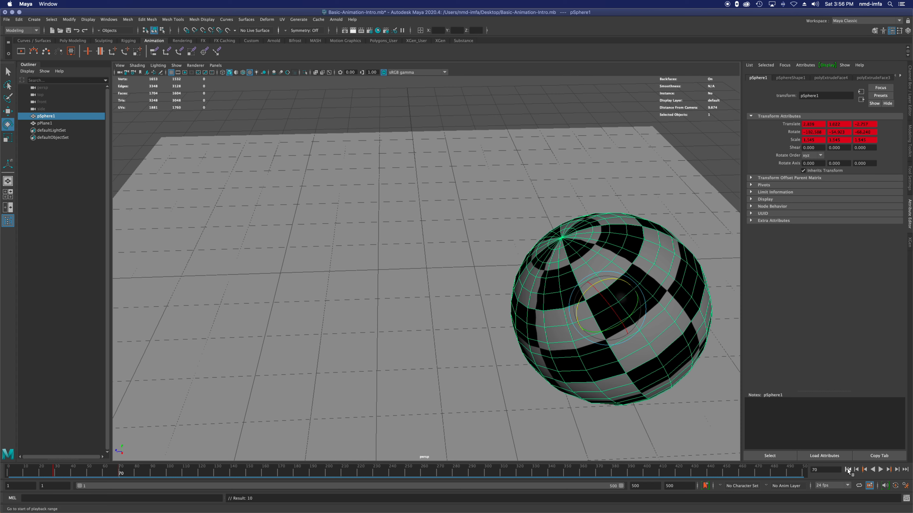
{"action": "left_click", "coordinate": [848, 470]}
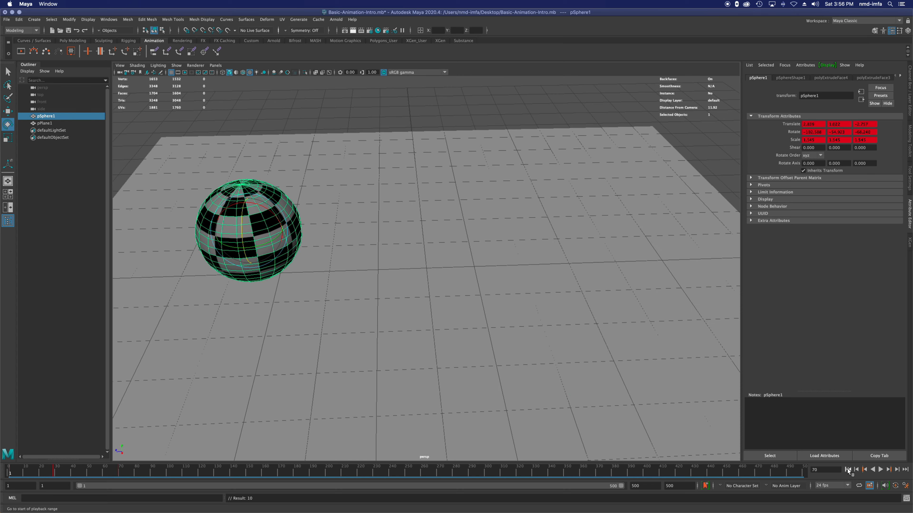
{"action": "left_click", "coordinate": [881, 470]}
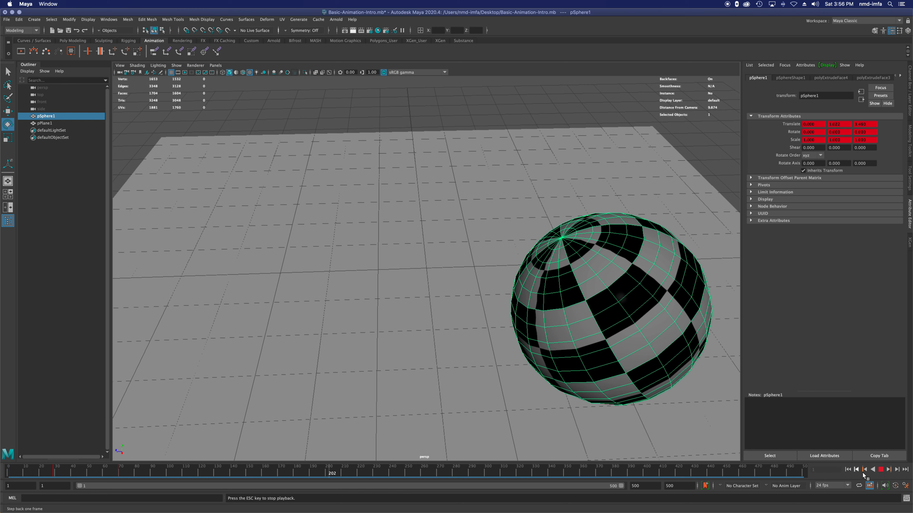
{"action": "left_click", "coordinate": [881, 469]}
Step: Replay the animation from frame 1, stop it, and step back to the sphere's key at frame 70
{"action": "left_click", "coordinate": [848, 469]}
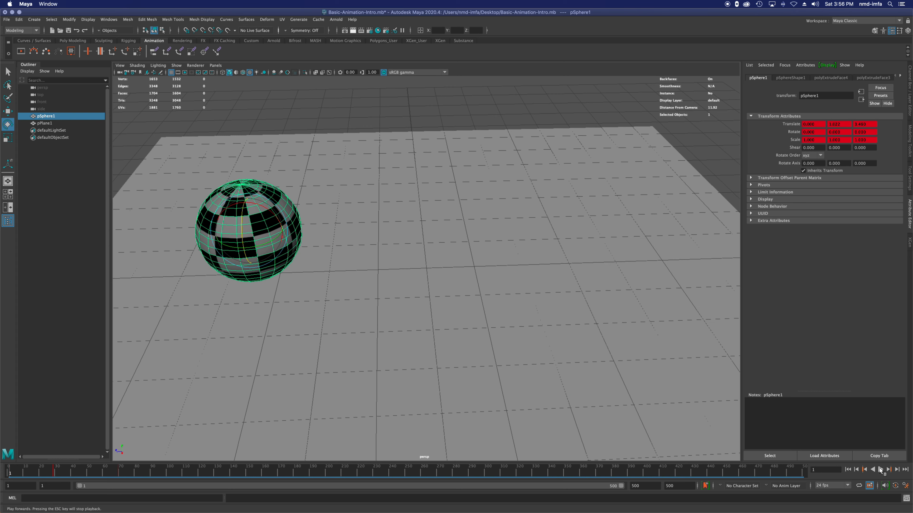
{"action": "left_click", "coordinate": [881, 470]}
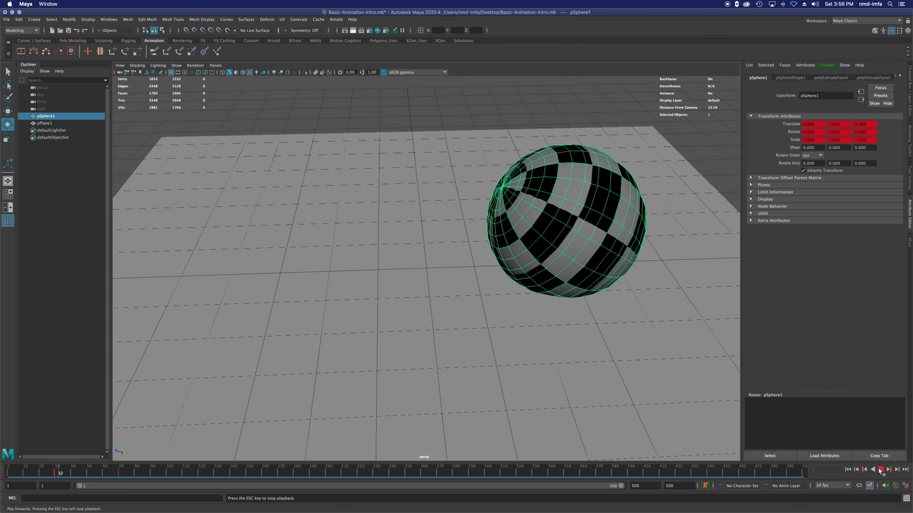
{"action": "left_click", "coordinate": [880, 470]}
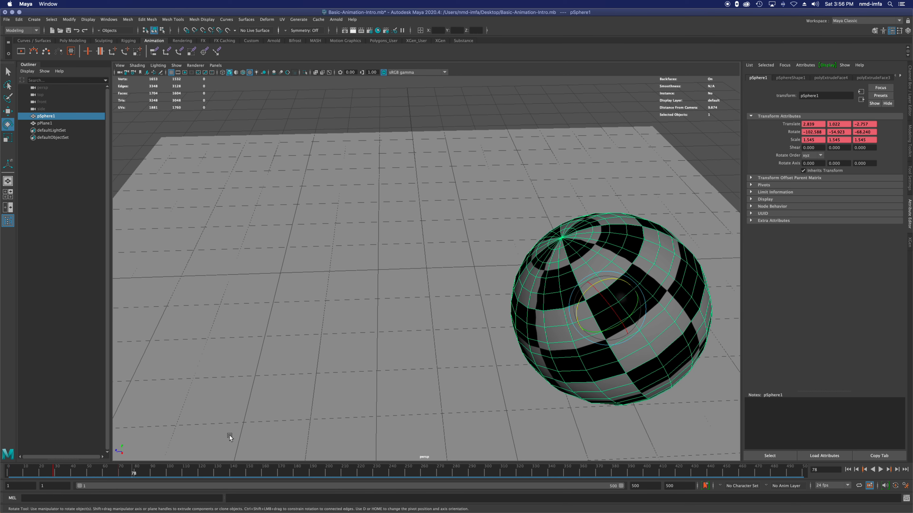
{"action": "left_click", "coordinate": [863, 470]}
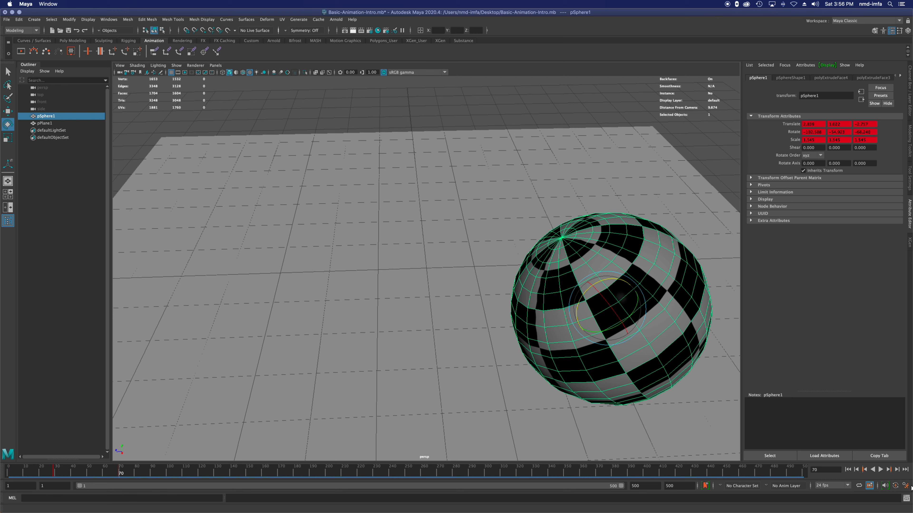
Step: With the timeline at frame 100, select only the sphere and move it along Z toward the other side of the plane
{"action": "left_click", "coordinate": [827, 470]}
{"action": "type", "text": "100"}
{"action": "key", "text": "Return"}
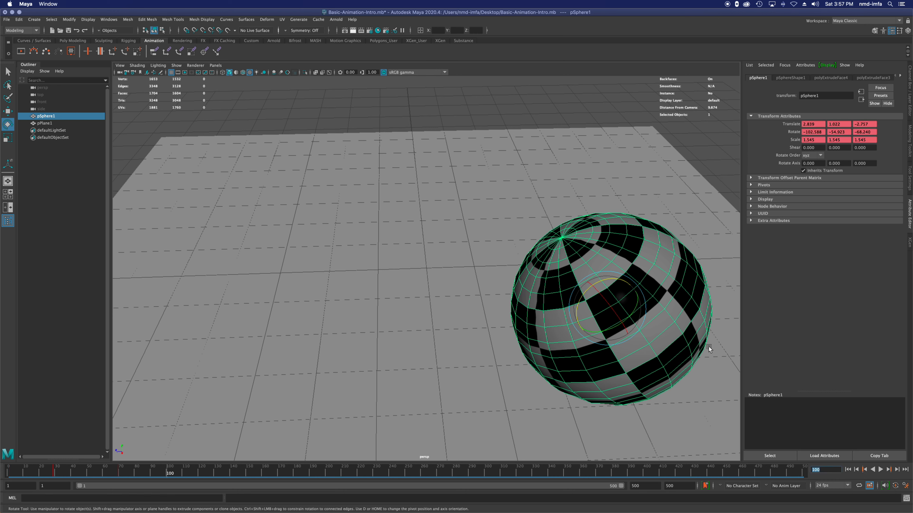
{"action": "type", "text": "e"}
{"action": "left_click", "coordinate": [12, 71]}
{"action": "left_click_drag", "start_coordinate": [606, 313], "coordinate": [608, 310]}
{"action": "key", "text": "w"}
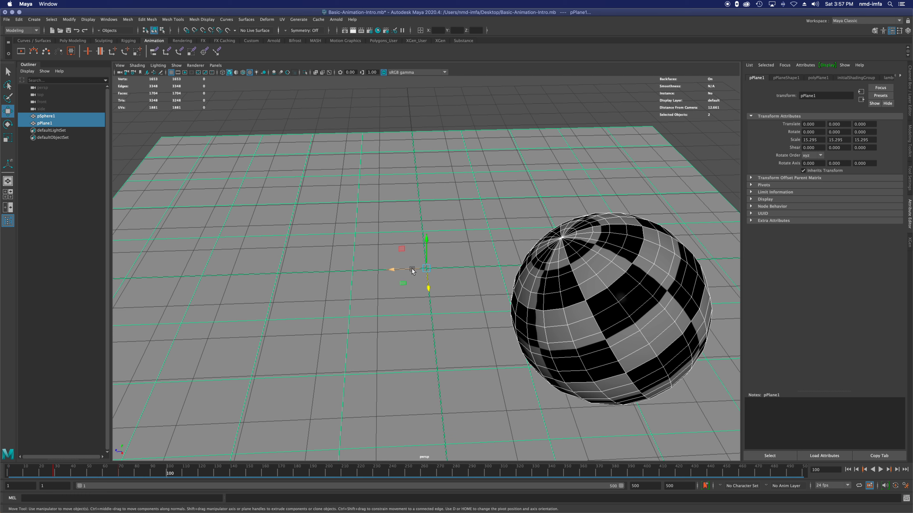
{"action": "left_click", "coordinate": [659, 305]}
{"action": "left_click_drag", "start_coordinate": [579, 310], "coordinate": [395, 313]}
Step: Rotate the sphere to about -147.793, 81.488, -136.102 and scale it uniformly to about 0.991 at frame 100
{"action": "key", "text": "e"}
{"action": "key", "text": "r"}
{"action": "left_click_drag", "start_coordinate": [321, 318], "coordinate": [246, 343]}
{"action": "key", "text": "e"}
Step: Move the sphere along Z to about 2.837 and key it at frame 100
{"action": "key", "text": "w"}
{"action": "left_click_drag", "start_coordinate": [296, 319], "coordinate": [243, 323]}
{"action": "key", "text": "s"}
Step: Set the timeline to frame 148 and open the time slider's key-editing options at the frame 29 key
{"action": "left_click", "coordinate": [244, 471]}
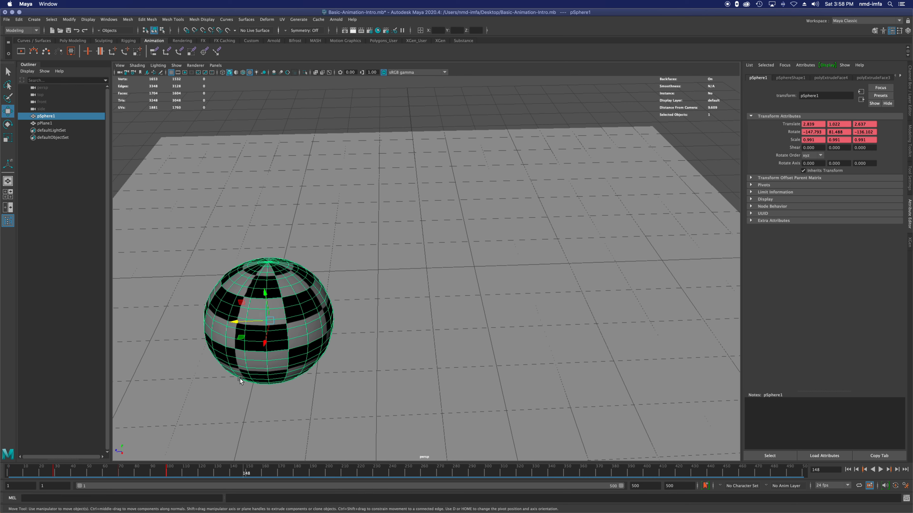
{"action": "right_click", "coordinate": [53, 468]}
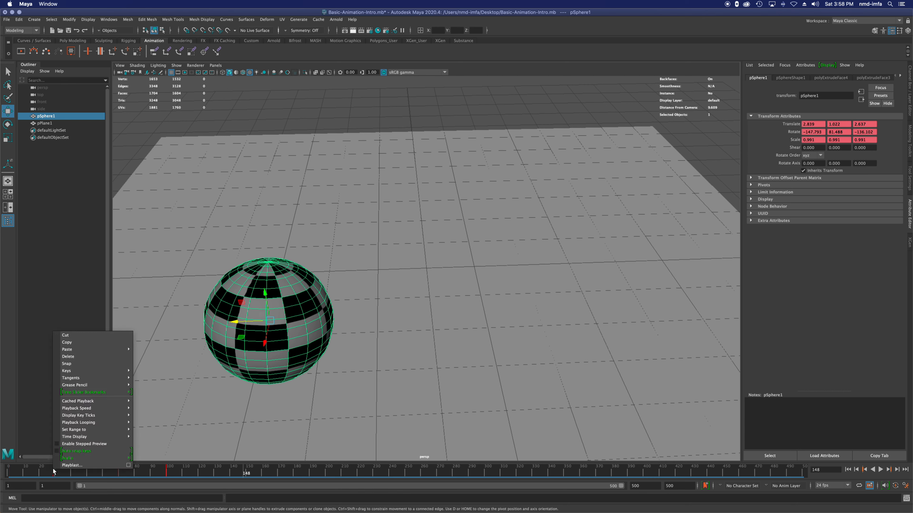
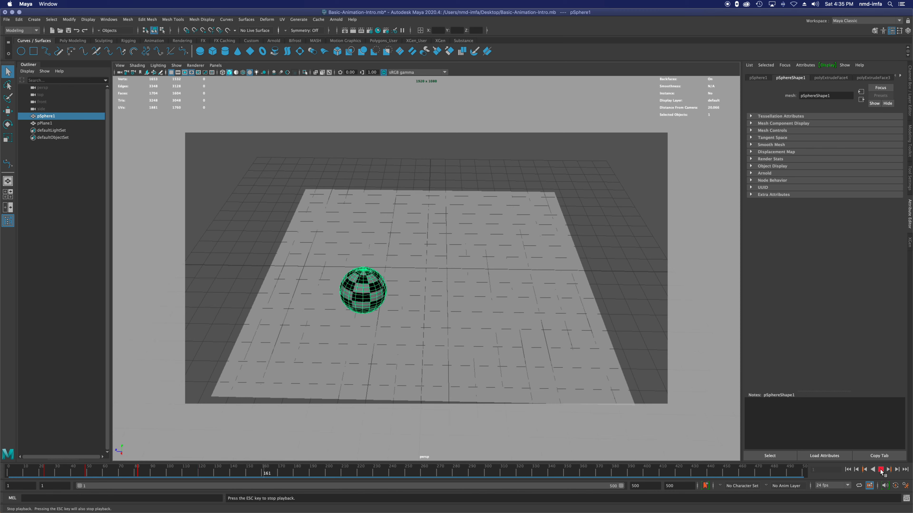
Step: Stop playback and move the sphere's frame 23 key back to about frame 20 on the timeline
{"action": "left_click", "coordinate": [880, 470]}
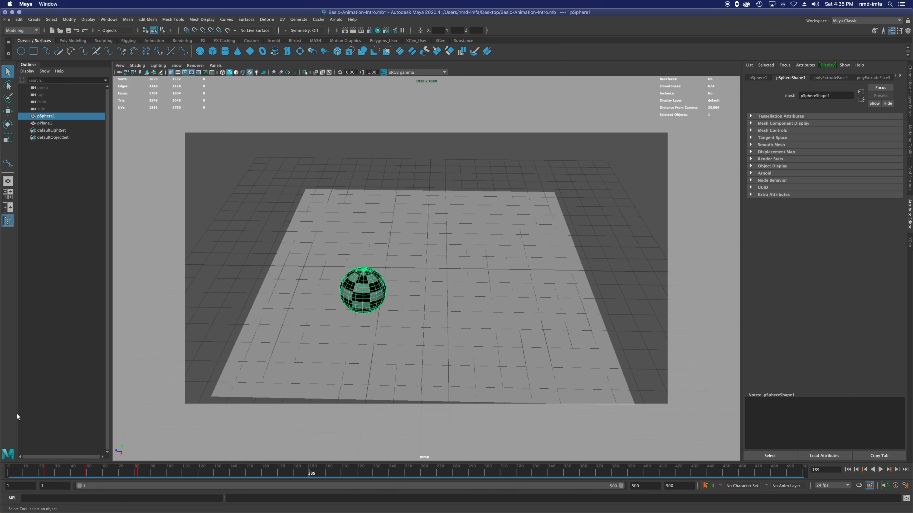
{"action": "left_click", "coordinate": [43, 474]}
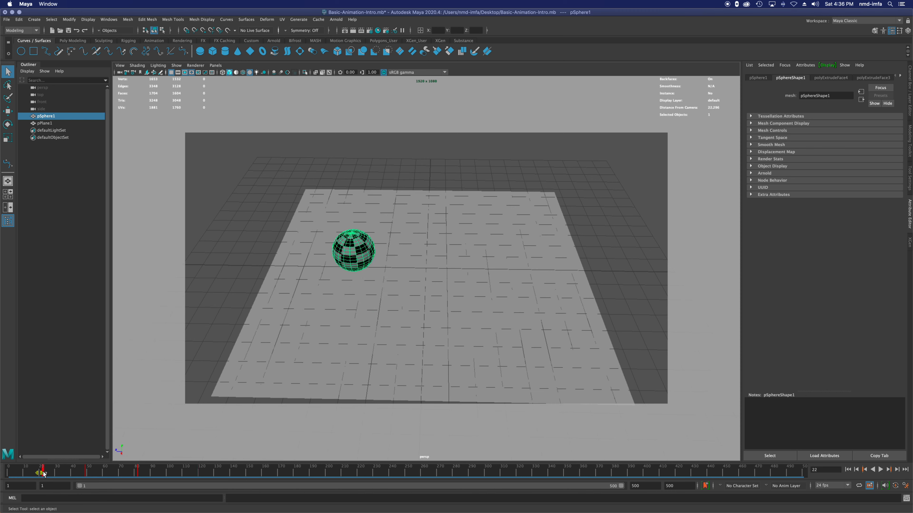
{"action": "key", "text": "alt+v"}
{"action": "key", "text": "alt+v"}
{"action": "key", "text": "super+z"}
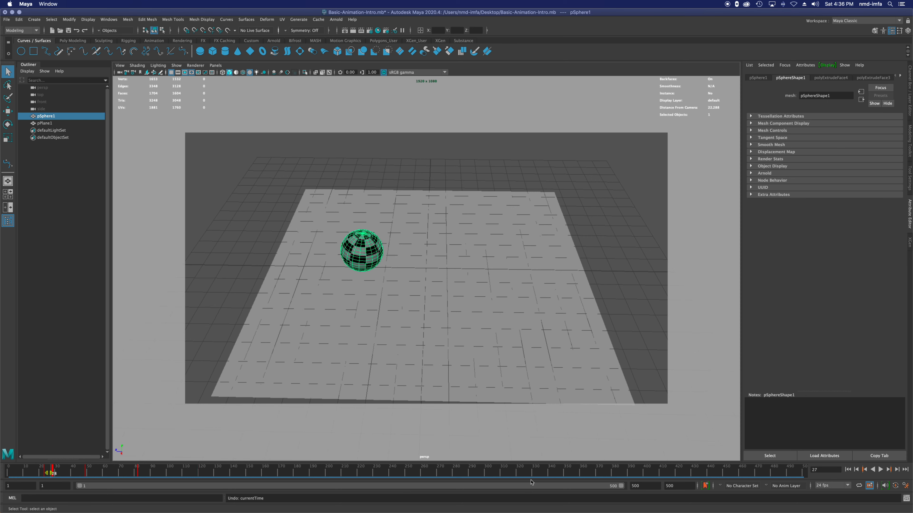
{"action": "left_click", "coordinate": [864, 470]}
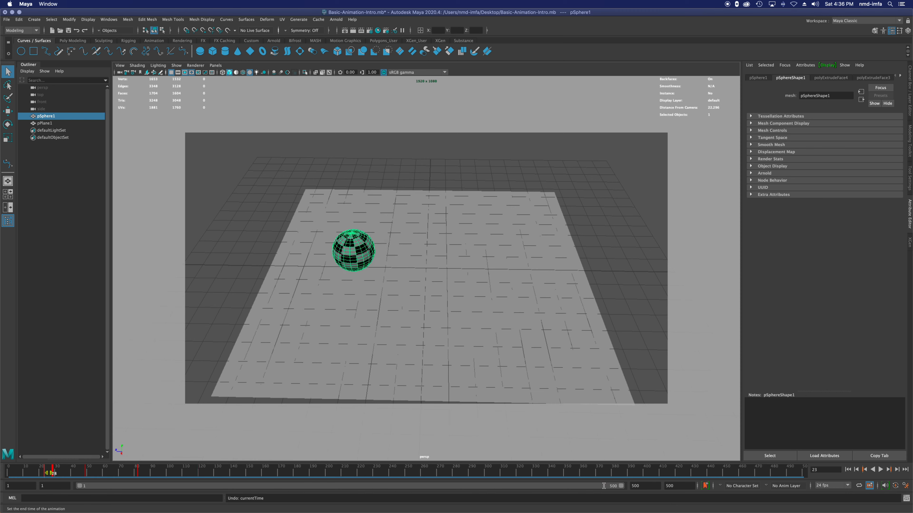
{"action": "left_click_drag", "start_coordinate": [43, 474], "coordinate": [61, 474]}
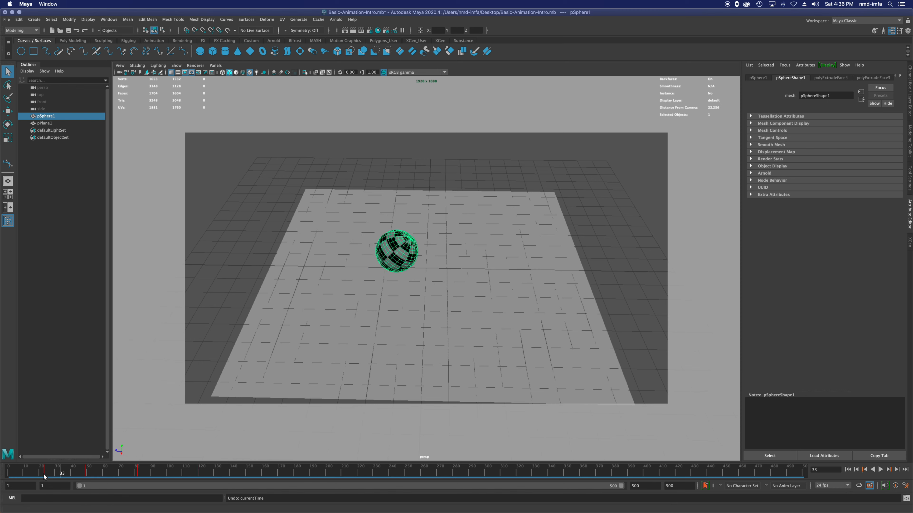
{"action": "left_click", "coordinate": [864, 469]}
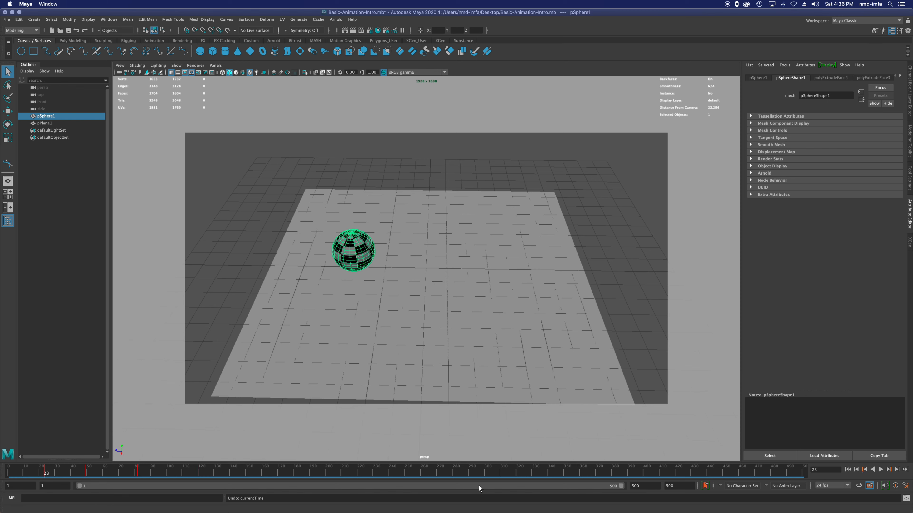
{"action": "left_click", "coordinate": [43, 471], "text": "shift"}
{"action": "mouse_move", "coordinate": [44, 474]}
{"action": "left_mouse_down"}
{"action": "mouse_move", "coordinate": [55, 475]}
{"action": "mouse_move", "coordinate": [40, 477]}
{"action": "left_mouse_up"}
Step: Move the sphere's frame 49 key to frame 50 on the timeline
{"action": "left_click", "coordinate": [74, 472]}
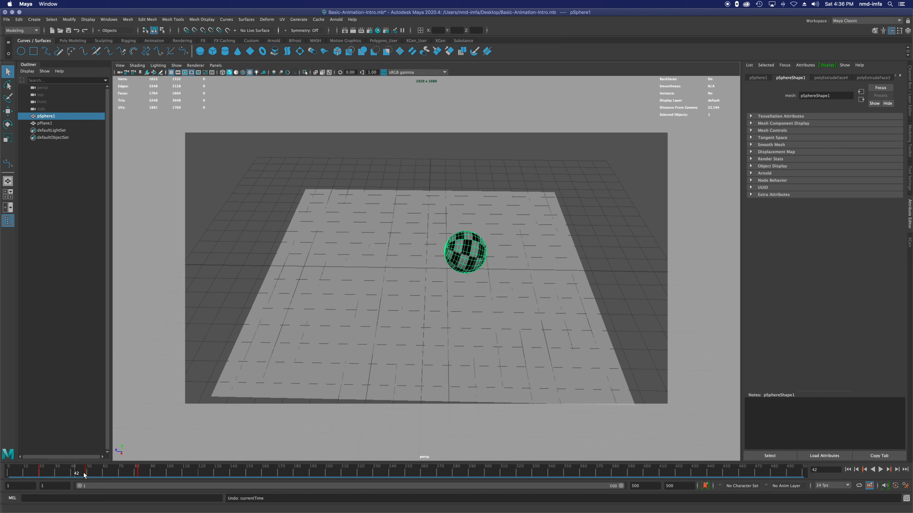
{"action": "left_click", "coordinate": [85, 471], "text": "shift"}
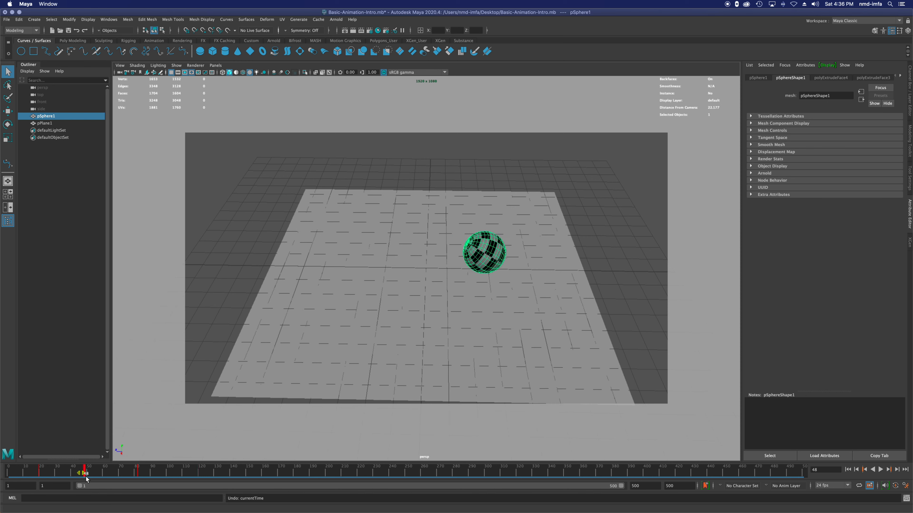
{"action": "left_click", "coordinate": [889, 469]}
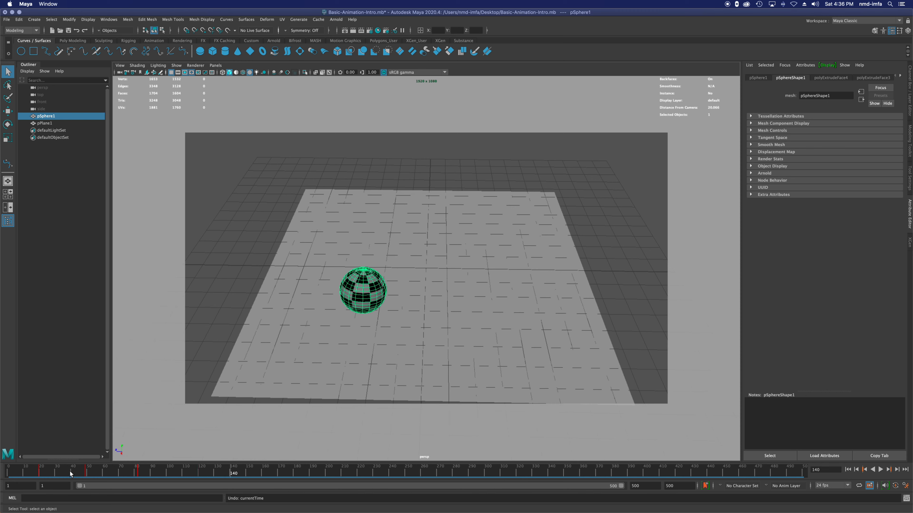
{"action": "left_click", "coordinate": [70, 472]}
{"action": "left_click", "coordinate": [890, 470]}
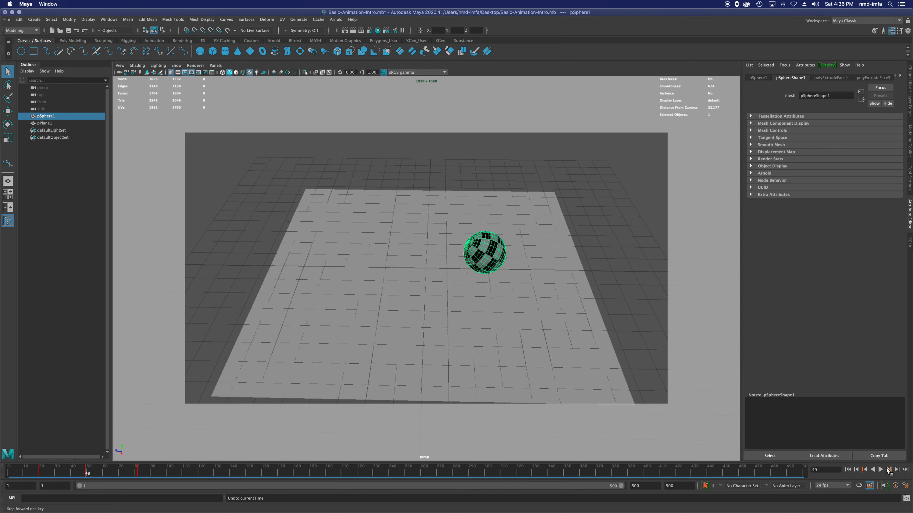
{"action": "left_click", "coordinate": [84, 472]}
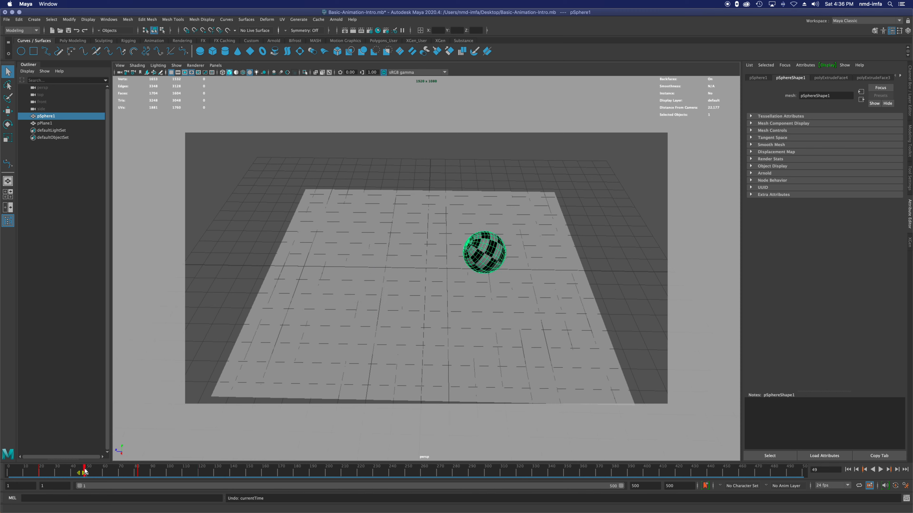
{"action": "left_click_drag", "start_coordinate": [87, 472], "coordinate": [83, 473]}
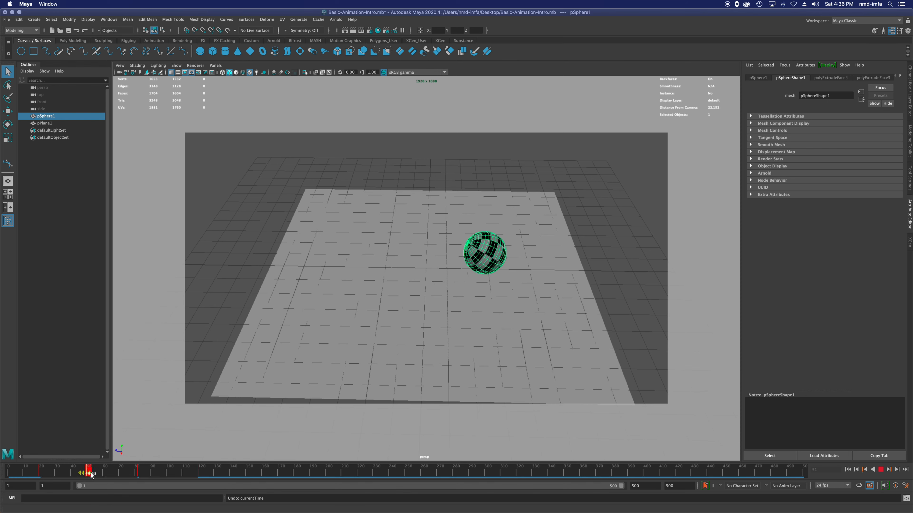
{"action": "left_click_drag", "start_coordinate": [89, 474], "coordinate": [104, 476]}
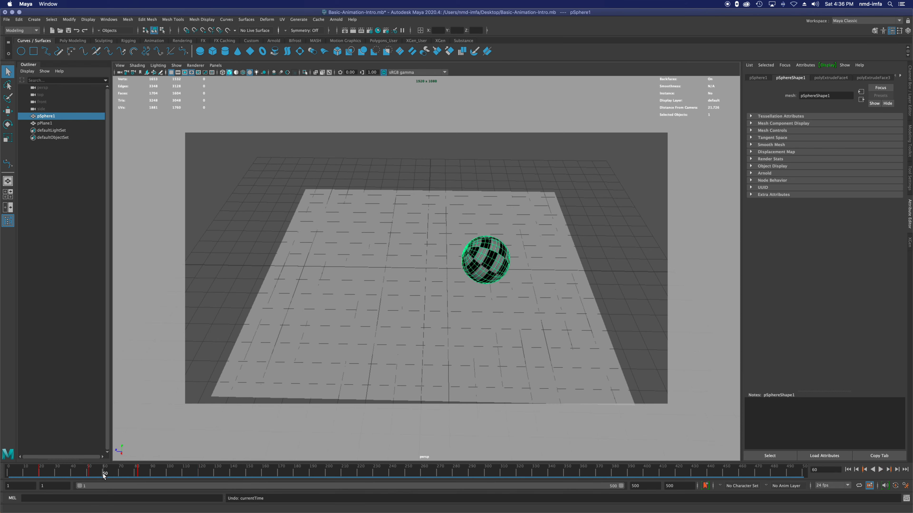
{"action": "left_click", "coordinate": [90, 475]}
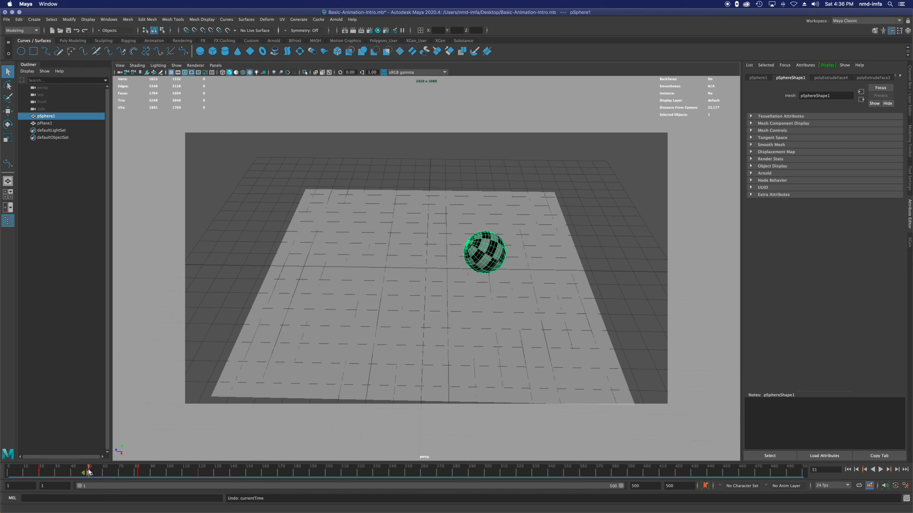
{"action": "left_click_drag", "start_coordinate": [87, 475], "coordinate": [85, 472]}
{"action": "left_click", "coordinate": [99, 472]}
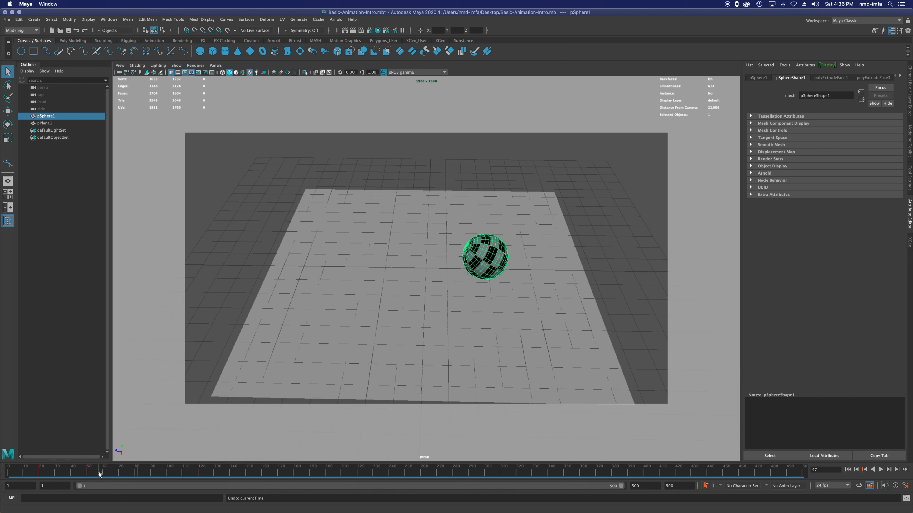
Step: Move the sphere's frame 82 key to about frame 80 on the timeline
{"action": "left_click", "coordinate": [137, 473]}
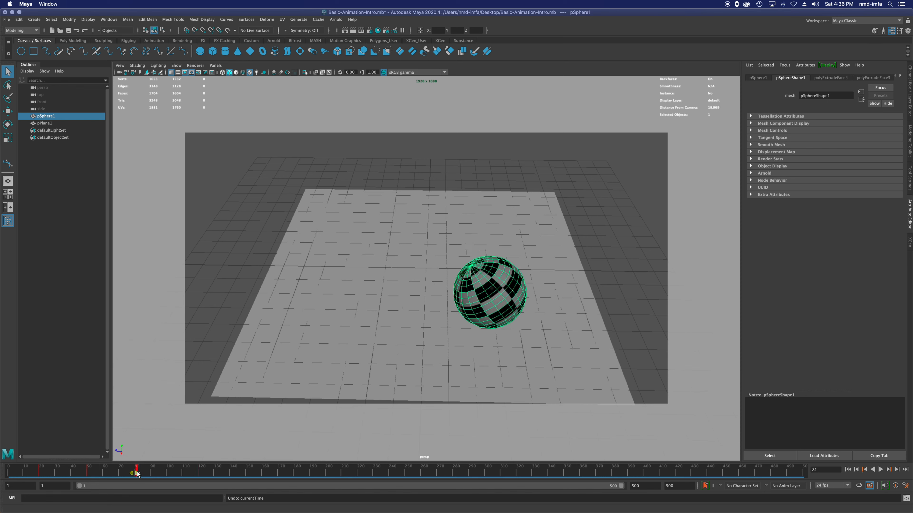
{"action": "left_click", "coordinate": [146, 472]}
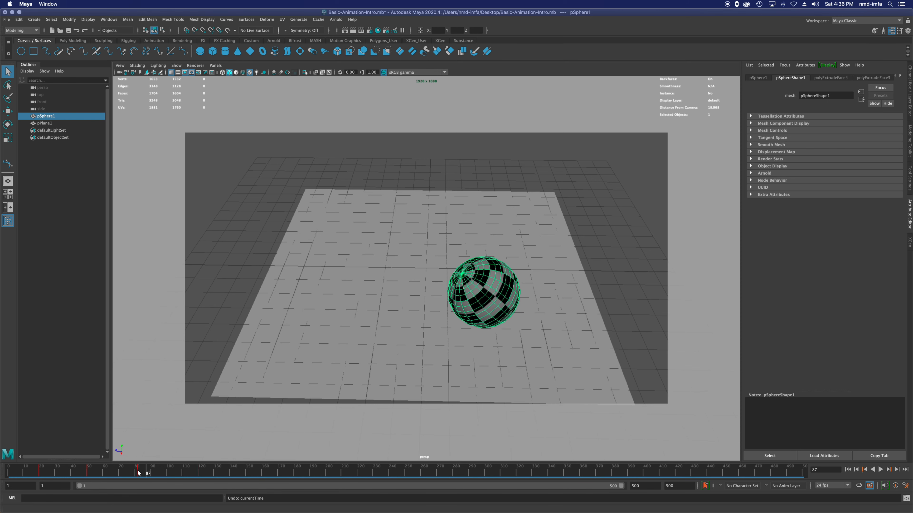
{"action": "left_click", "coordinate": [137, 474], "text": "shift"}
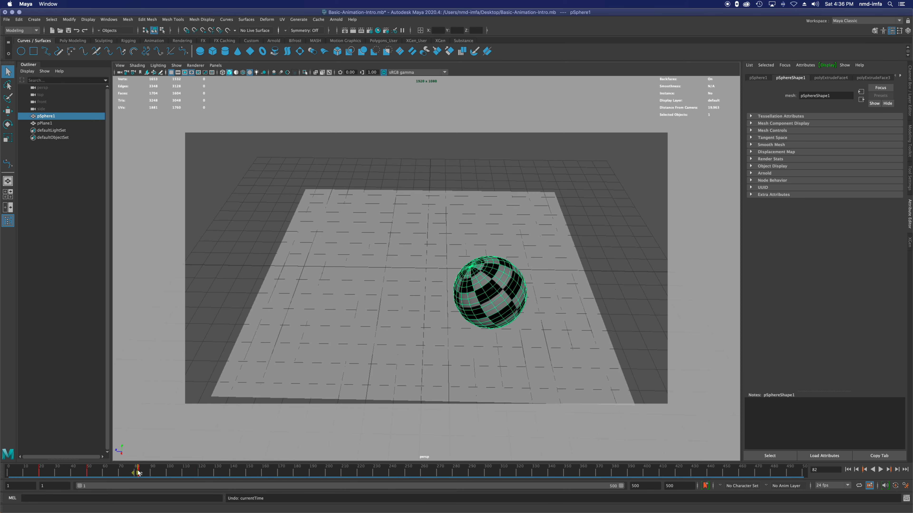
{"action": "left_click_drag", "start_coordinate": [138, 471], "coordinate": [137, 472]}
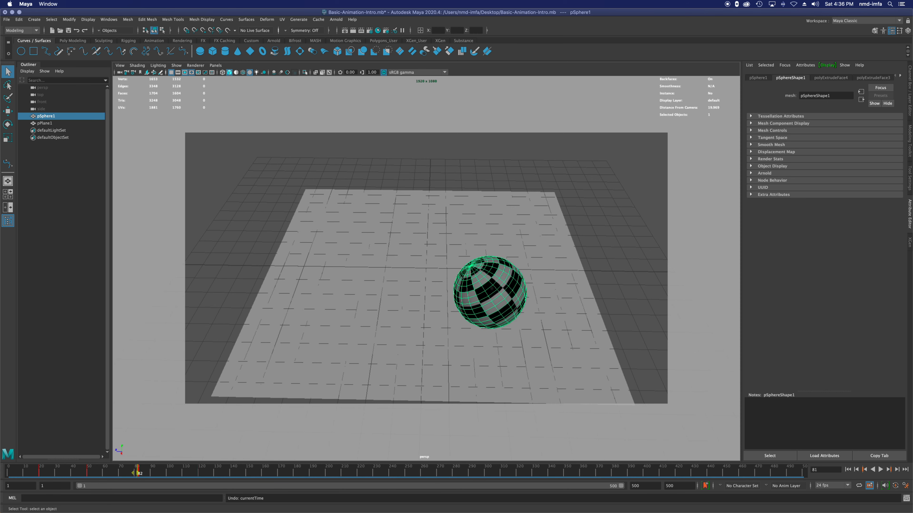
{"action": "left_click", "coordinate": [865, 469]}
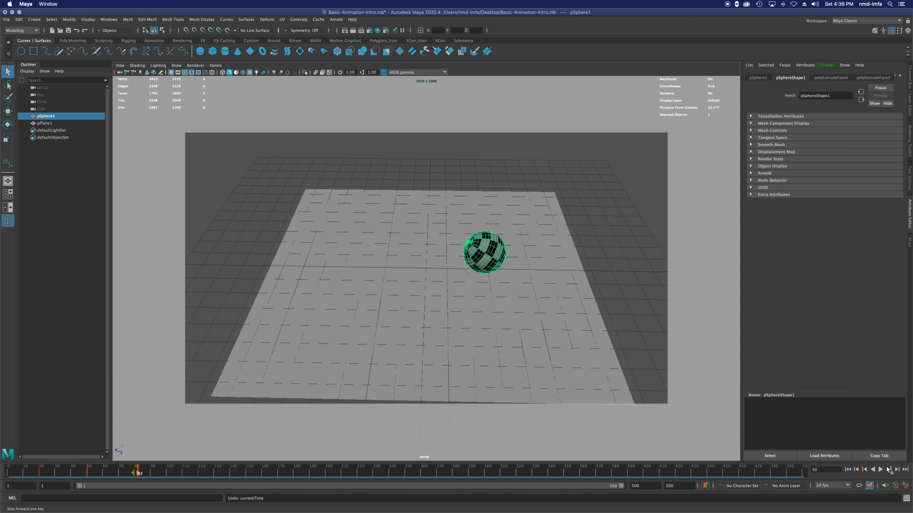
{"action": "left_click", "coordinate": [889, 470]}
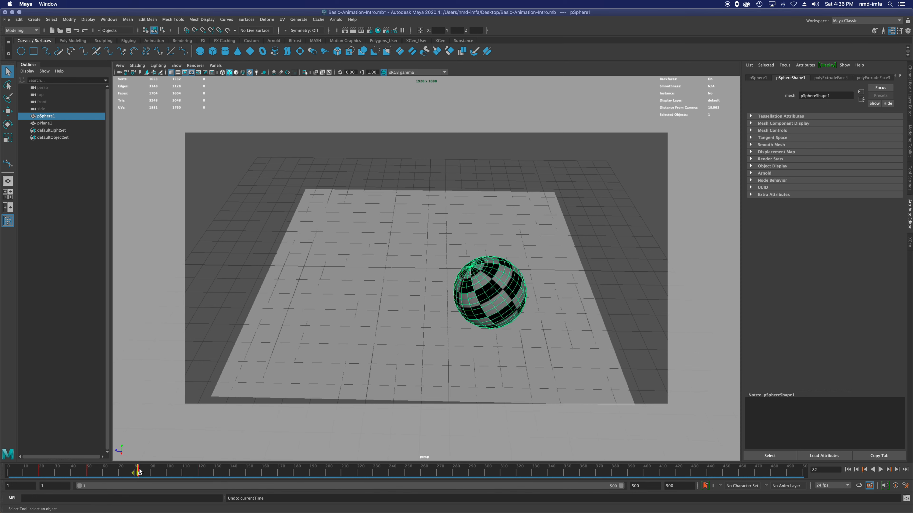
{"action": "left_click_drag", "start_coordinate": [137, 473], "coordinate": [154, 476]}
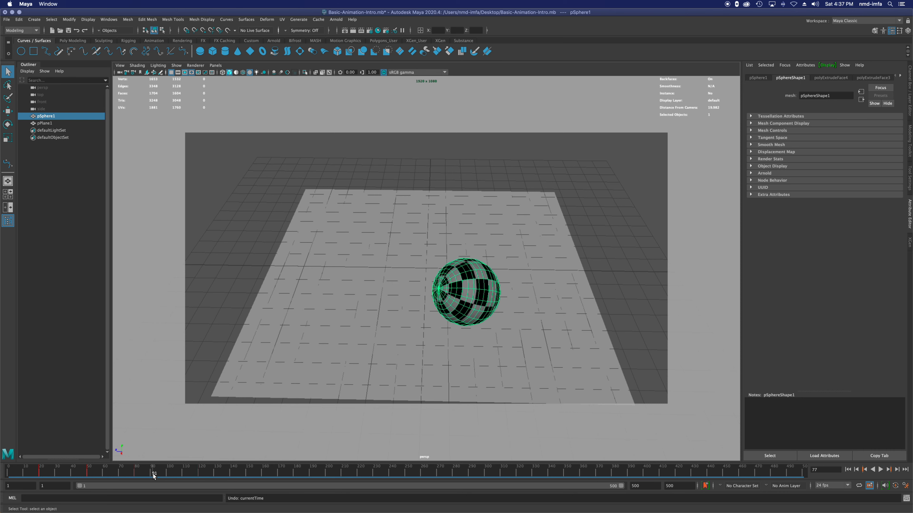
Step: Select timeline frames 15 to 137 and stretch the range to about frame 235 to spread the sphere's keys out, and clear the selection
{"action": "left_click", "coordinate": [197, 473]}
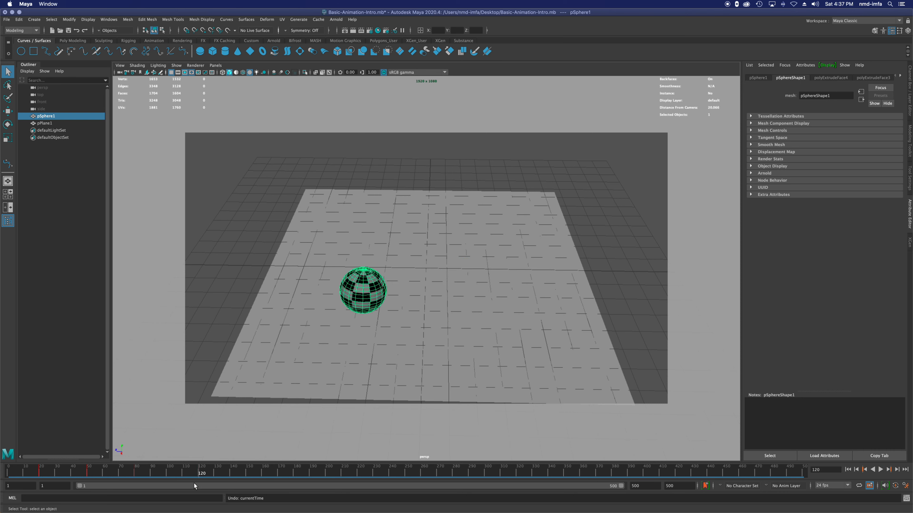
{"action": "left_click_drag", "start_coordinate": [221, 469], "coordinate": [31, 477], "text": "shift"}
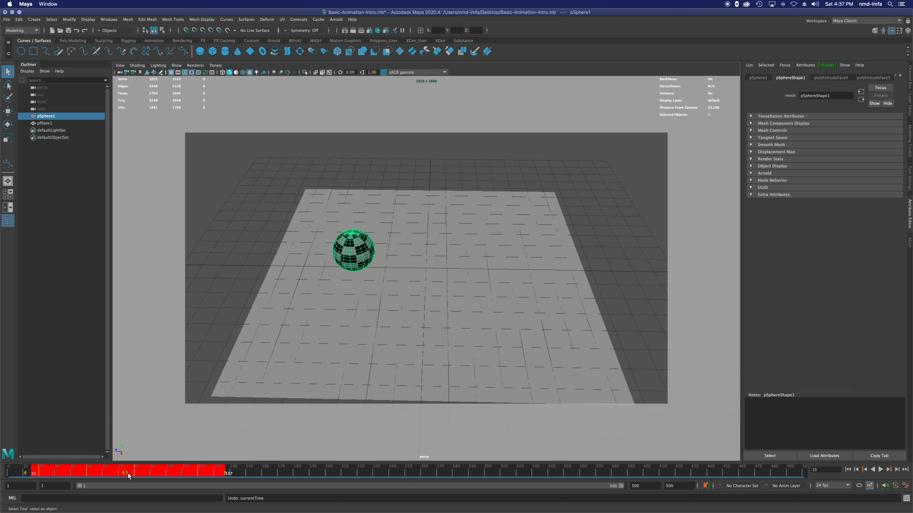
{"action": "key", "text": "alt+v"}
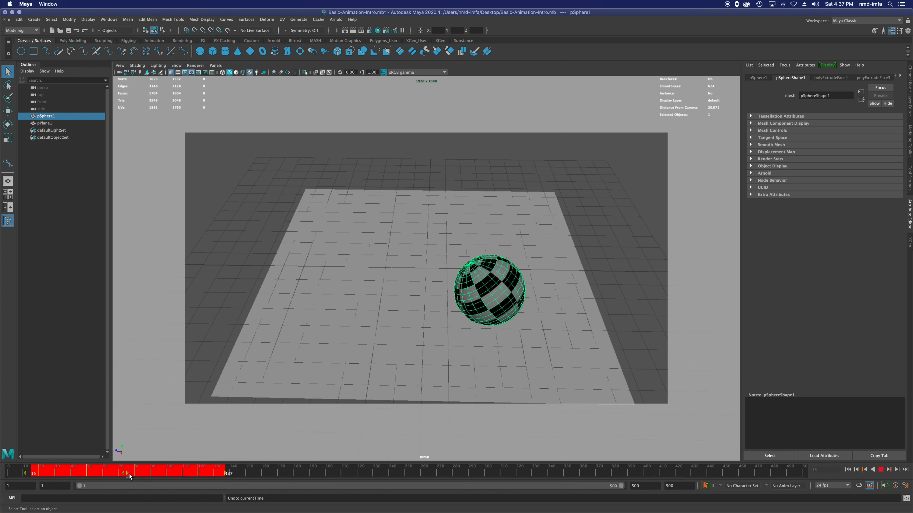
{"action": "left_click_drag", "start_coordinate": [222, 475], "coordinate": [384, 475], "text": "shift"}
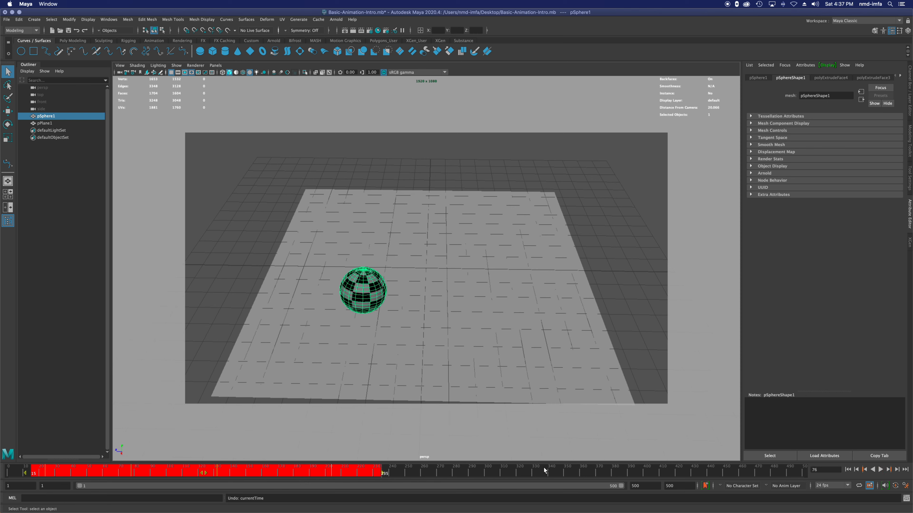
{"action": "left_click", "coordinate": [669, 473]}
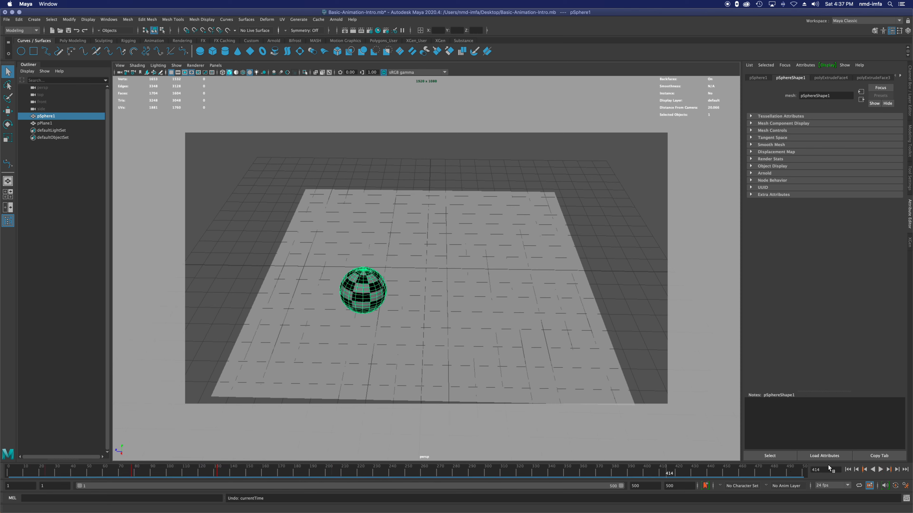
Step: Return to the start frame and play the stretched animation through, stopping it after the sphere's motion
{"action": "left_click", "coordinate": [847, 470]}
{"action": "left_click", "coordinate": [880, 469]}
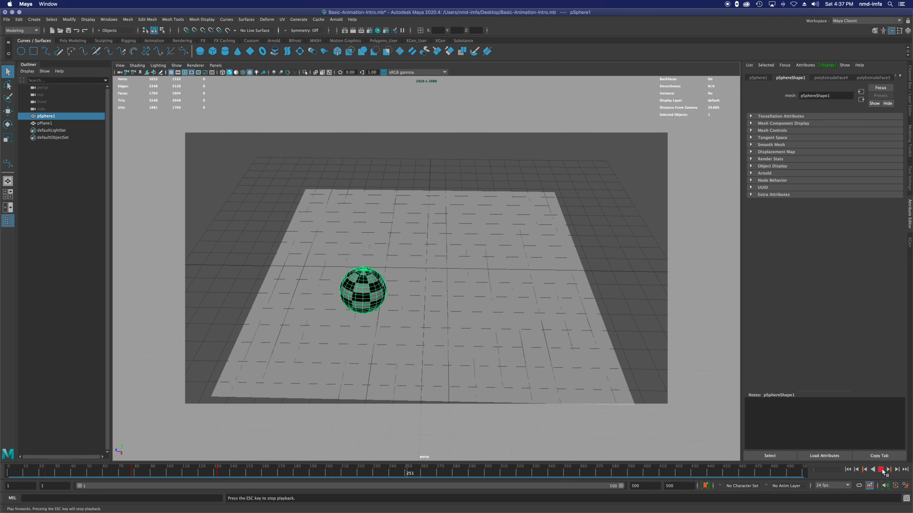
{"action": "left_click", "coordinate": [882, 470]}
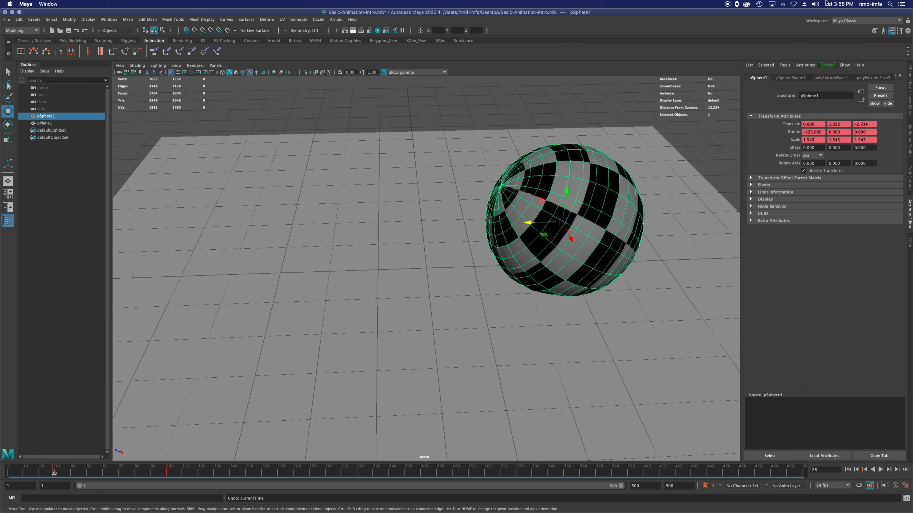
Step: Switch the workspace from Maya Classic to Animation
{"action": "left_click", "coordinate": [861, 21]}
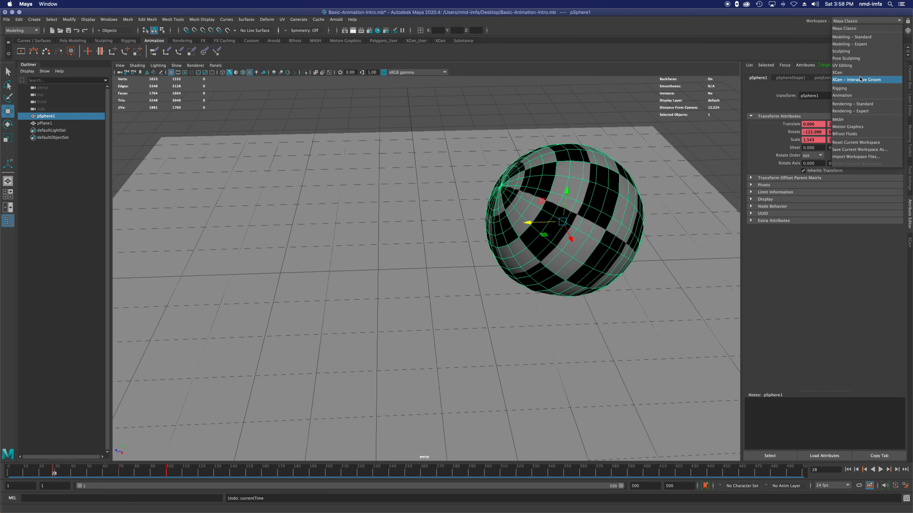
{"action": "left_click", "coordinate": [857, 99]}
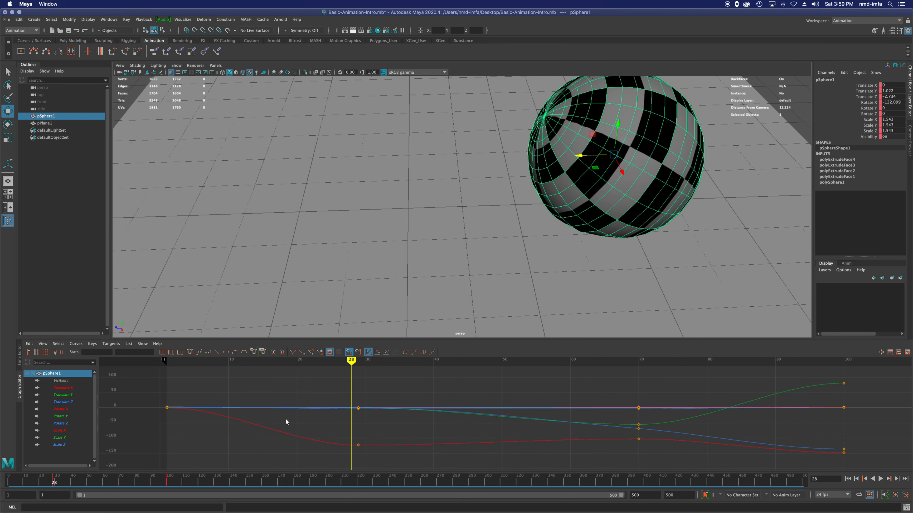
Step: Set the current time to frame 30 in the Graph Editor and move the sphere's frame 29 keys to frame 30
{"action": "left_click", "coordinate": [167, 408]}
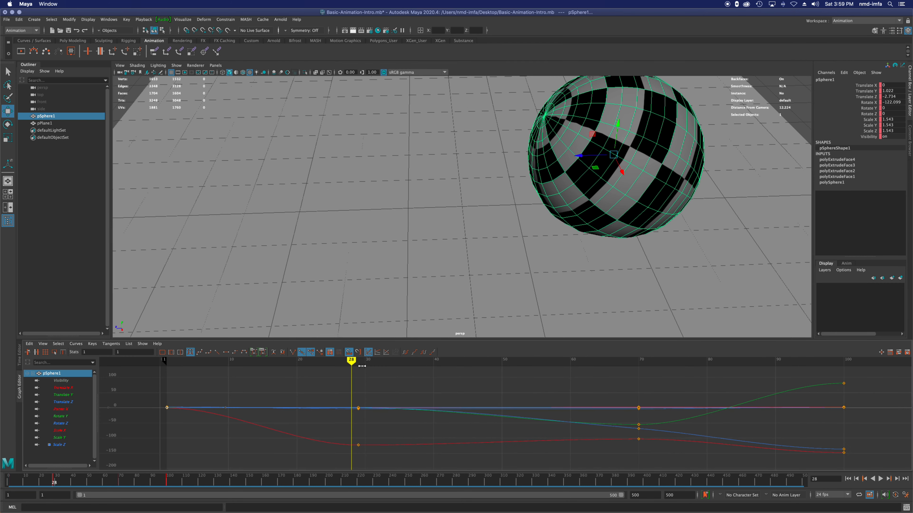
{"action": "left_click_drag", "start_coordinate": [351, 360], "coordinate": [365, 361]}
{"action": "mouse_move", "coordinate": [347, 396]}
{"action": "left_mouse_down"}
{"action": "mouse_move", "coordinate": [362, 464]}
{"action": "mouse_move", "coordinate": [364, 445]}
{"action": "left_mouse_up"}
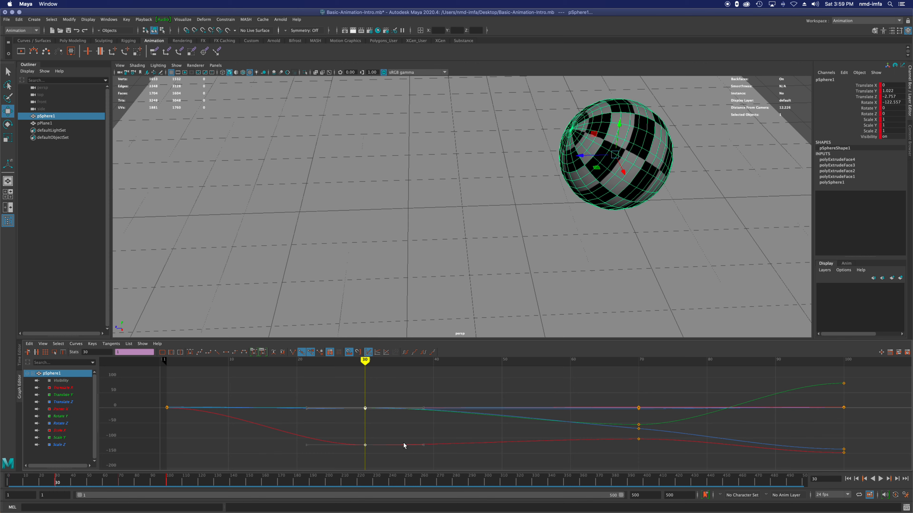
Step: Select the sphere's frame 70 keys on all curves in the Graph Editor and move them to frame 60
{"action": "middle_click_drag", "start_coordinate": [540, 393], "coordinate": [376, 396], "text": "alt"}
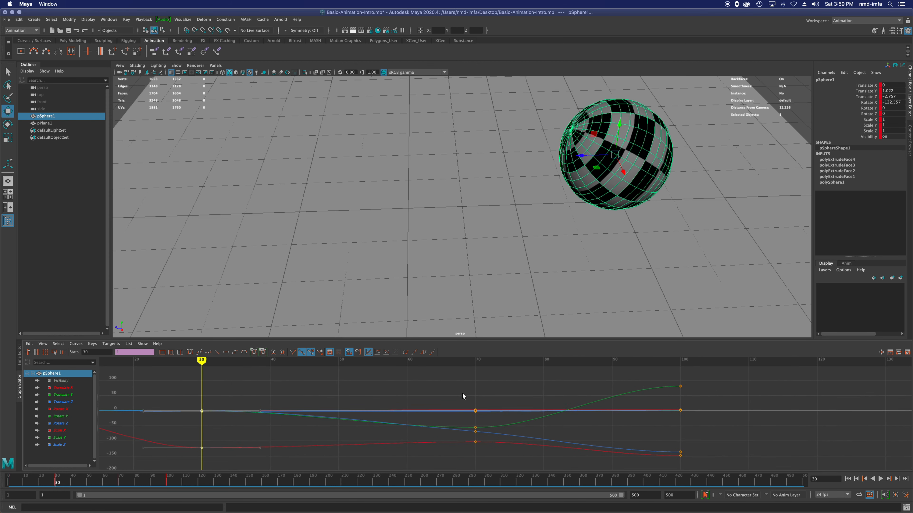
{"action": "left_click_drag", "start_coordinate": [484, 454], "coordinate": [485, 455]}
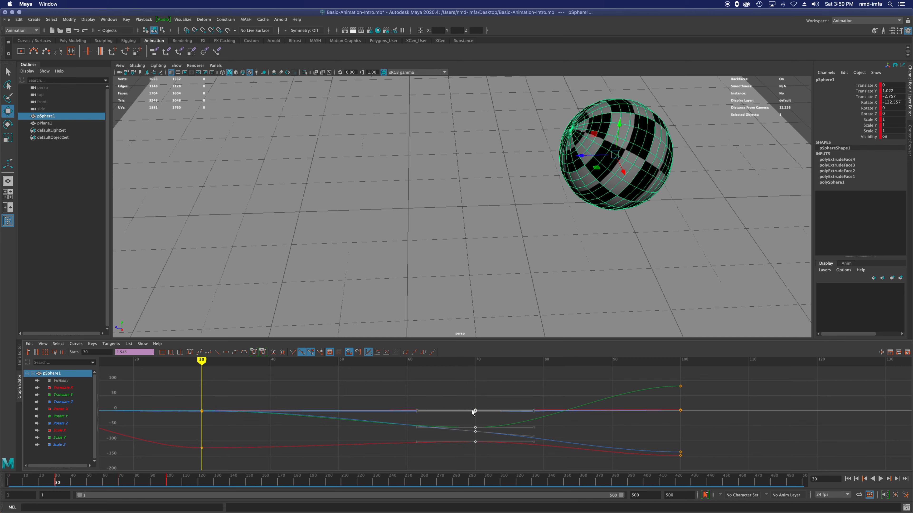
{"action": "middle_click_drag", "start_coordinate": [474, 412], "coordinate": [404, 411]}
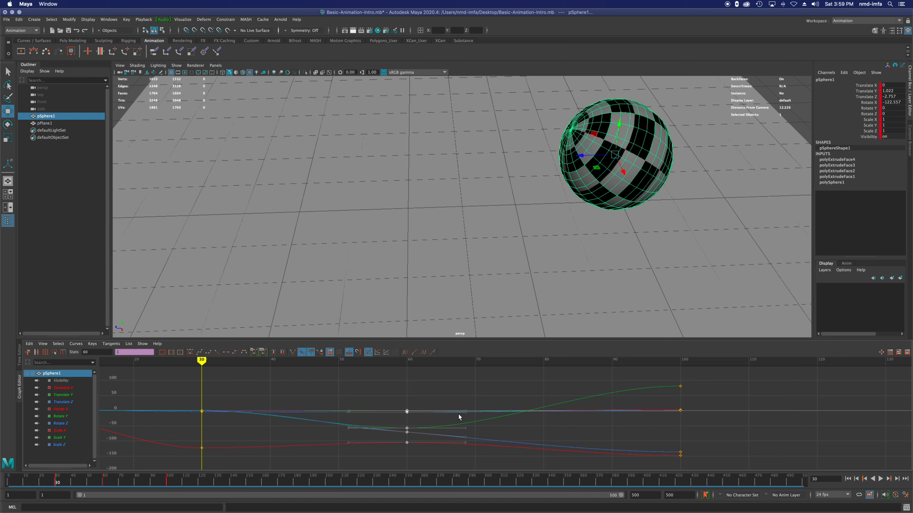
Step: Try tilting the tangent handles of the sphere's frame 60 keys upward, and undo the tangent change
{"action": "left_click", "coordinate": [464, 411]}
{"action": "middle_click_drag", "start_coordinate": [465, 411], "coordinate": [460, 393]}
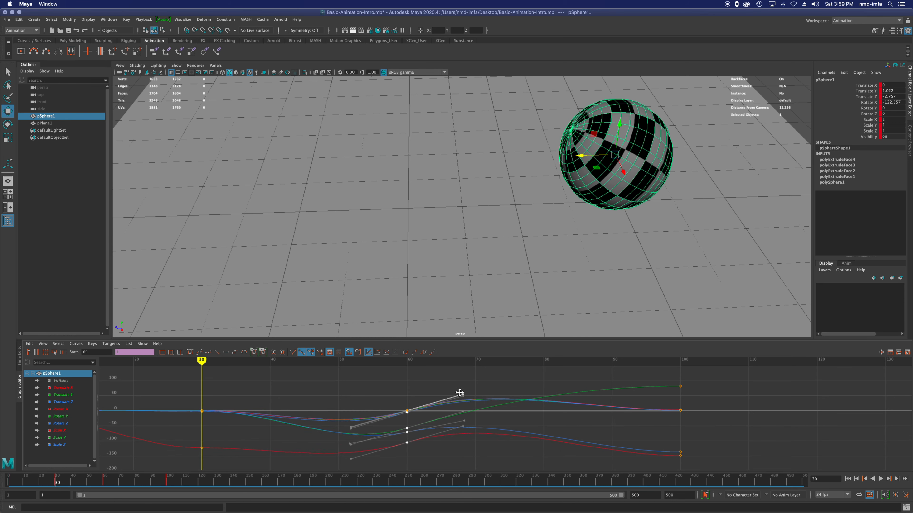
{"action": "key", "text": "super+z"}
{"action": "key", "text": "super+z"}
{"action": "key", "text": "super+z"}
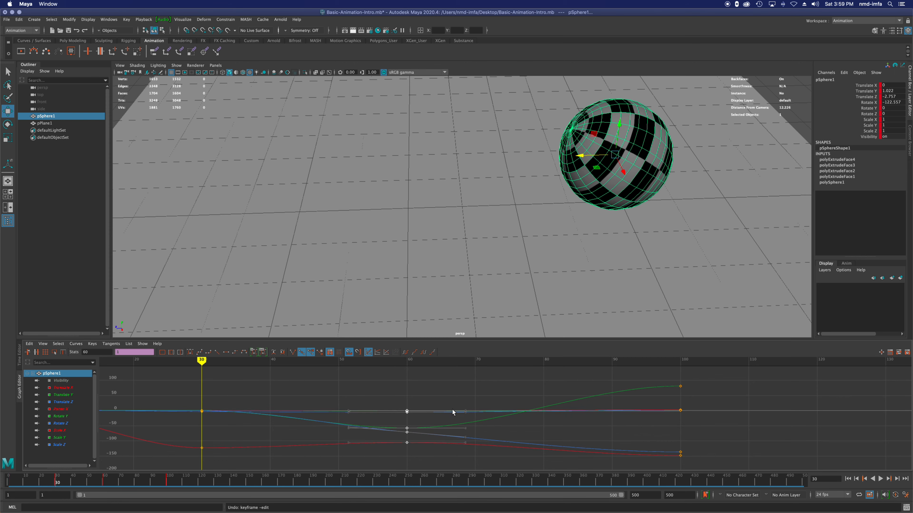
Step: Delete the sphere's frame 30 keys in the Graph Editor and undo the deletion
{"action": "middle_click_drag", "start_coordinate": [316, 404], "coordinate": [439, 403], "text": "alt"}
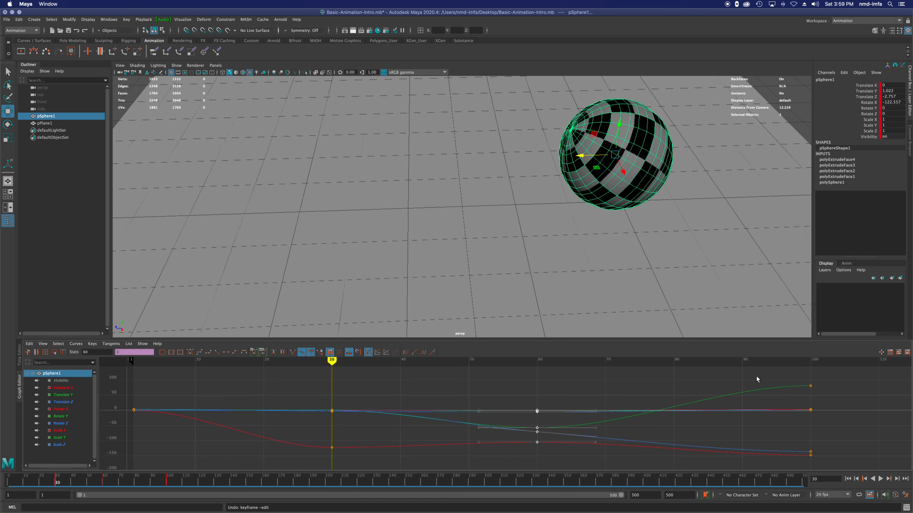
{"action": "left_click", "coordinate": [810, 386]}
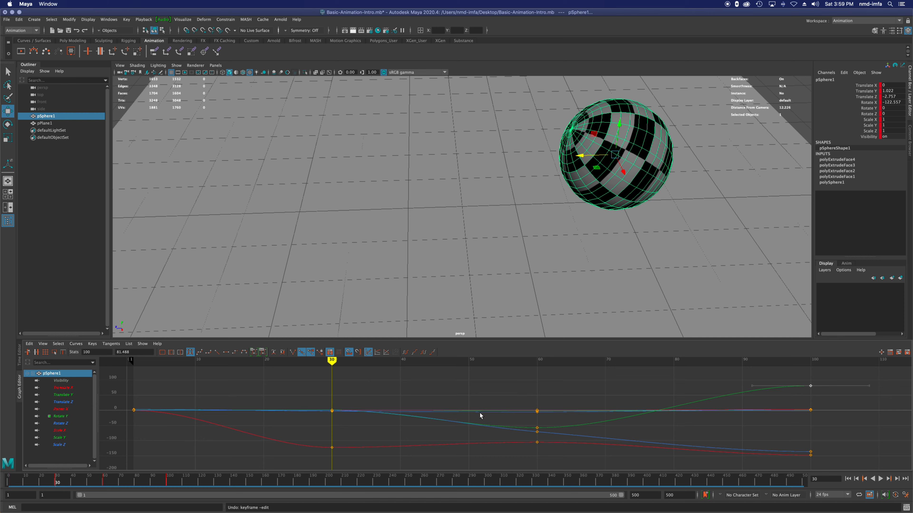
{"action": "left_click_drag", "start_coordinate": [324, 394], "coordinate": [338, 467]}
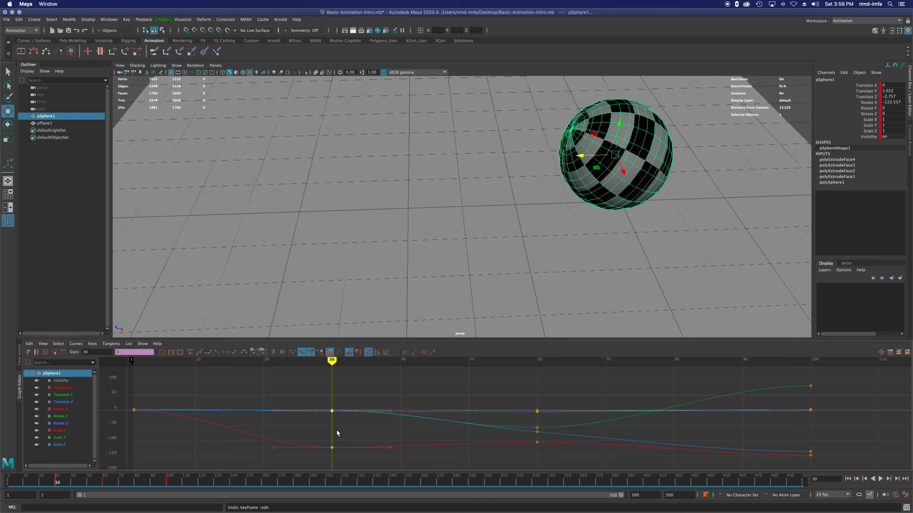
{"action": "key", "text": "Delete"}
{"action": "key", "text": "super+z"}
Step: Switch the workspace to Maya Classic and play the animation from the start frame, stopping it after the sphere's motion
{"action": "left_click", "coordinate": [851, 20]}
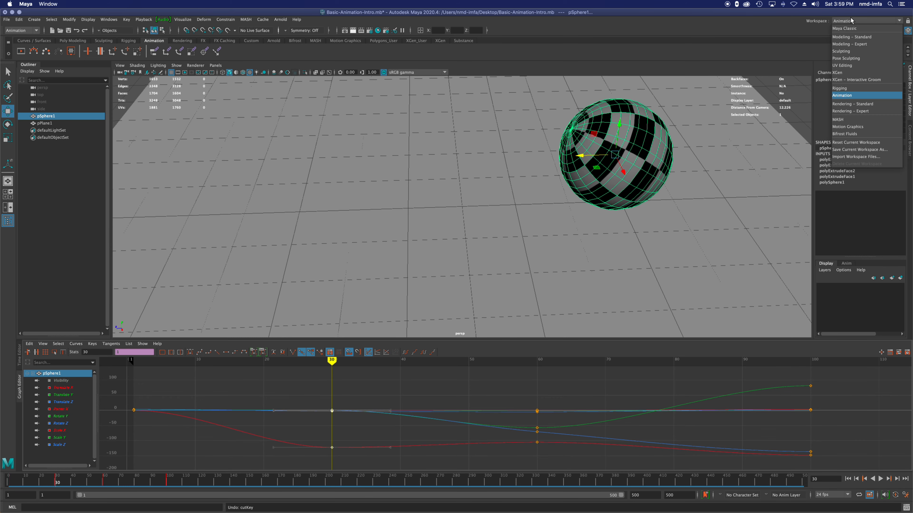
{"action": "left_click", "coordinate": [844, 28]}
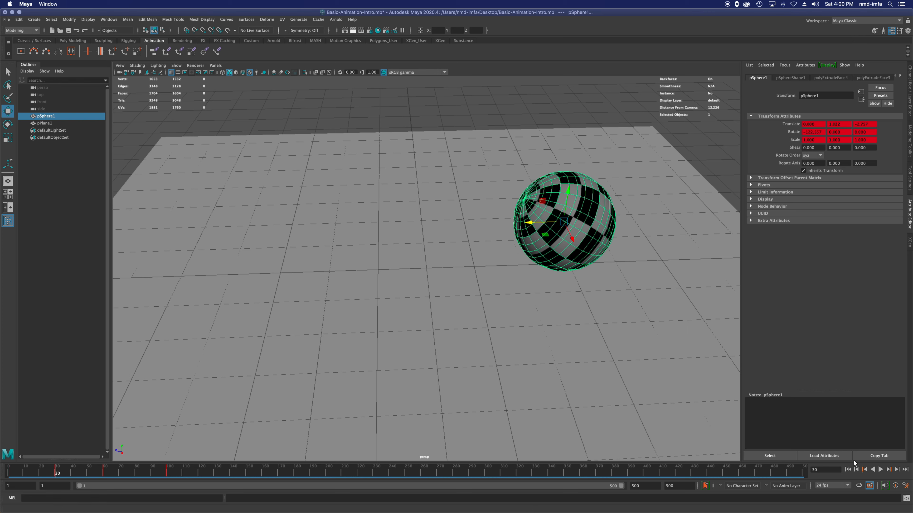
{"action": "left_click", "coordinate": [847, 470]}
{"action": "left_click", "coordinate": [880, 470]}
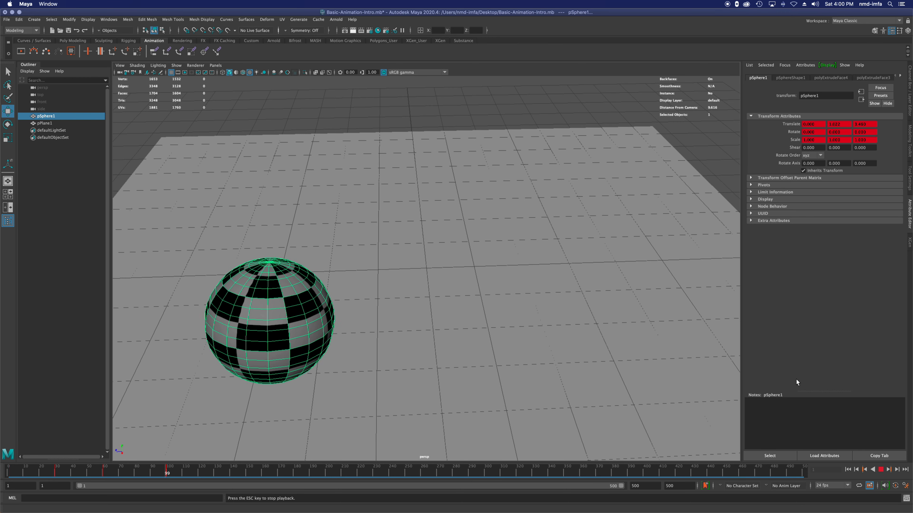
{"action": "key", "text": "super+z"}
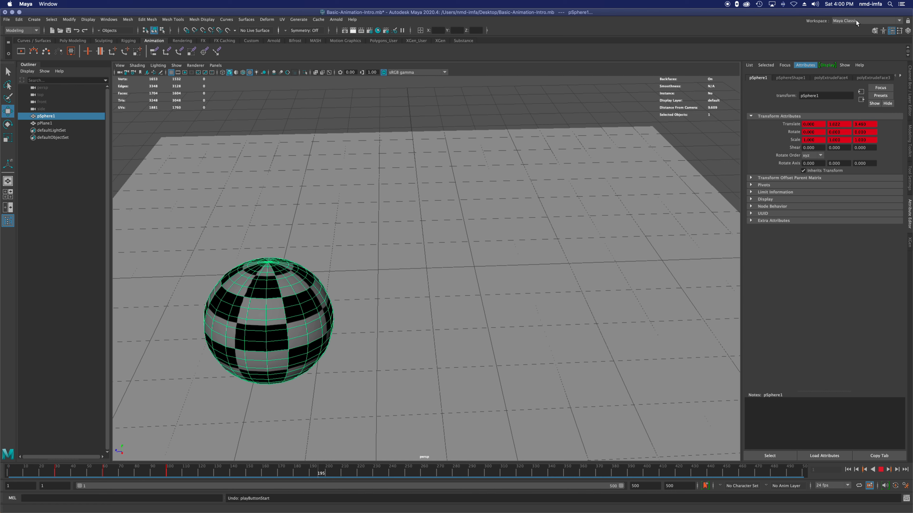
{"action": "left_click", "coordinate": [881, 469]}
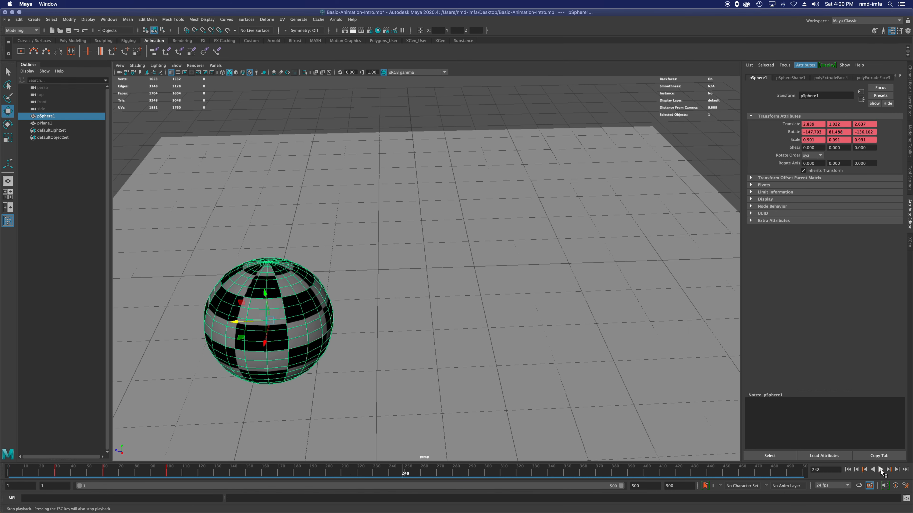
Step: Switch back to the Animation workspace, undo the Graph Editor moves of the frame 29 and frame 70 keys, and clear the key selection
{"action": "left_click", "coordinate": [848, 21]}
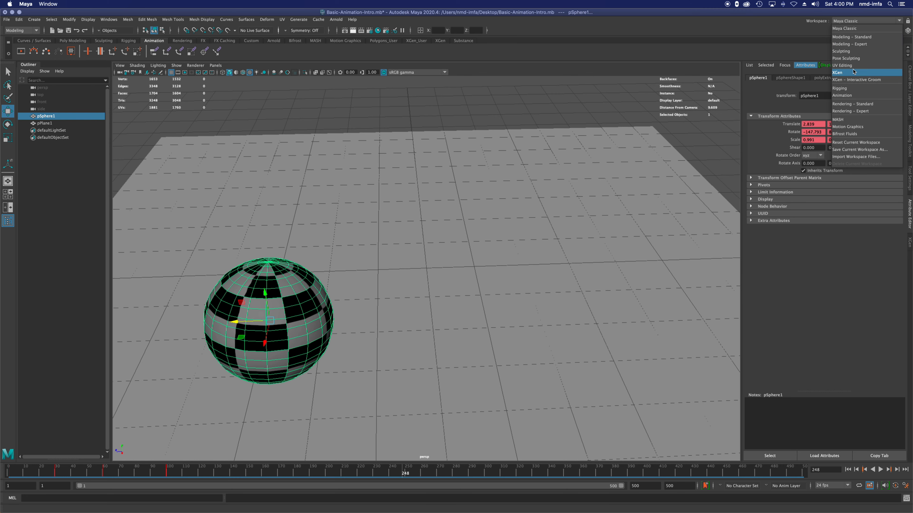
{"action": "left_click", "coordinate": [842, 95]}
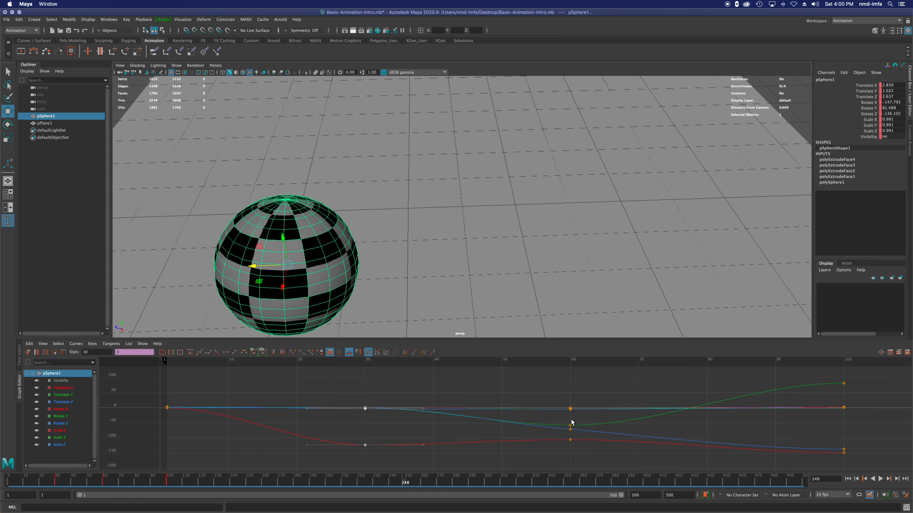
{"action": "key", "text": "super+z"}
{"action": "key", "text": "super+z"}
{"action": "key", "text": "super+z"}
{"action": "key", "text": "super+z"}
{"action": "key", "text": "super+z"}
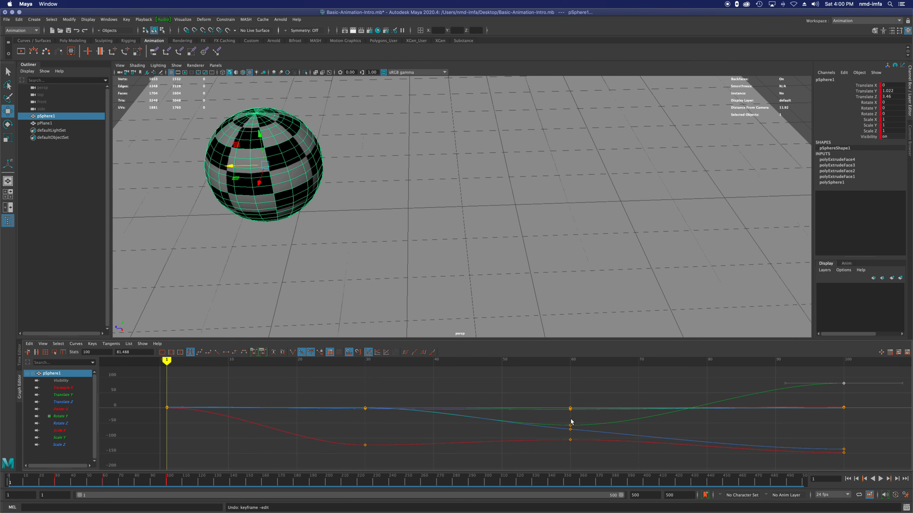
{"action": "key", "text": "super+z"}
{"action": "key", "text": "super+z"}
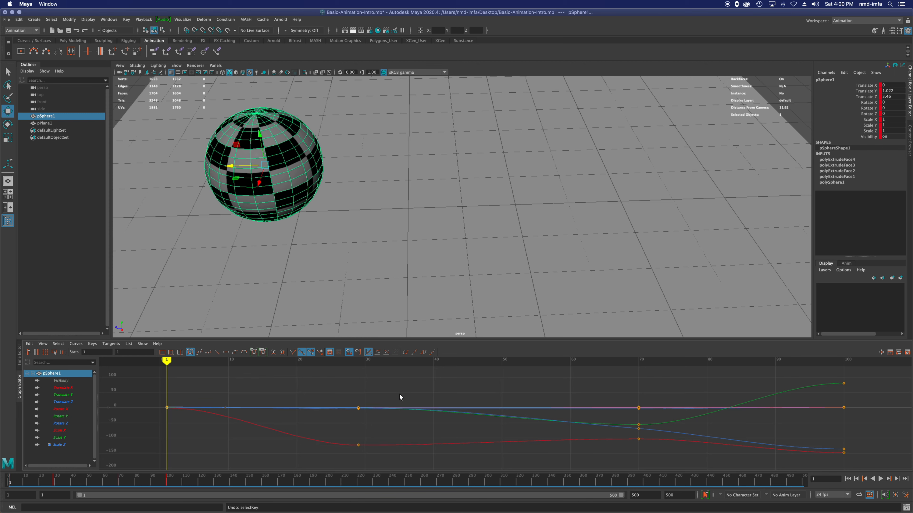
{"action": "key", "text": "super+z"}
{"action": "key", "text": "super+z"}
{"action": "key", "text": "super+z"}
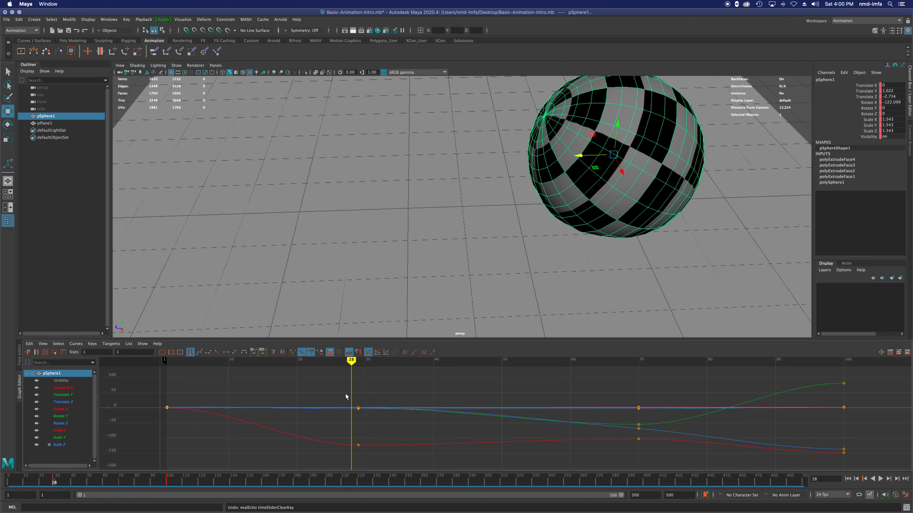
{"action": "left_click", "coordinate": [340, 395]}
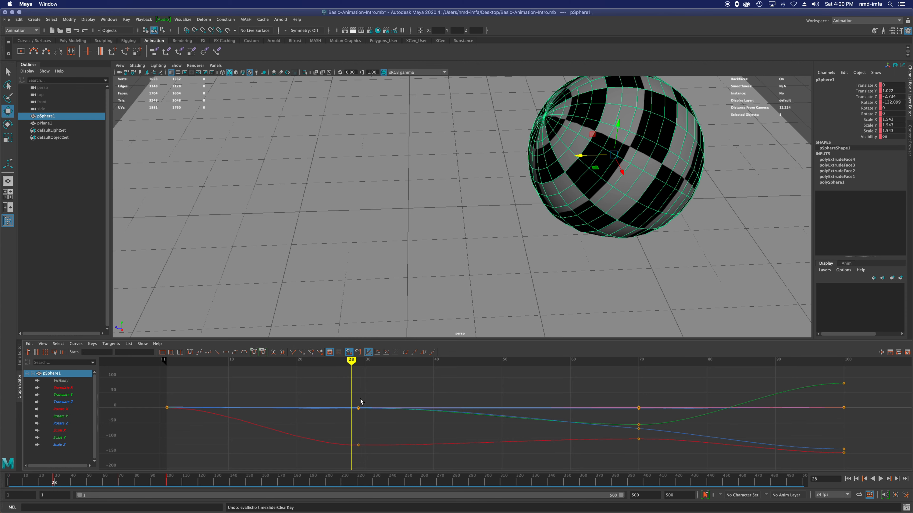
Step: Return to the start frame and play the animation forward beside the Graph Editor, stopping it just past the last keys
{"action": "left_click", "coordinate": [873, 479]}
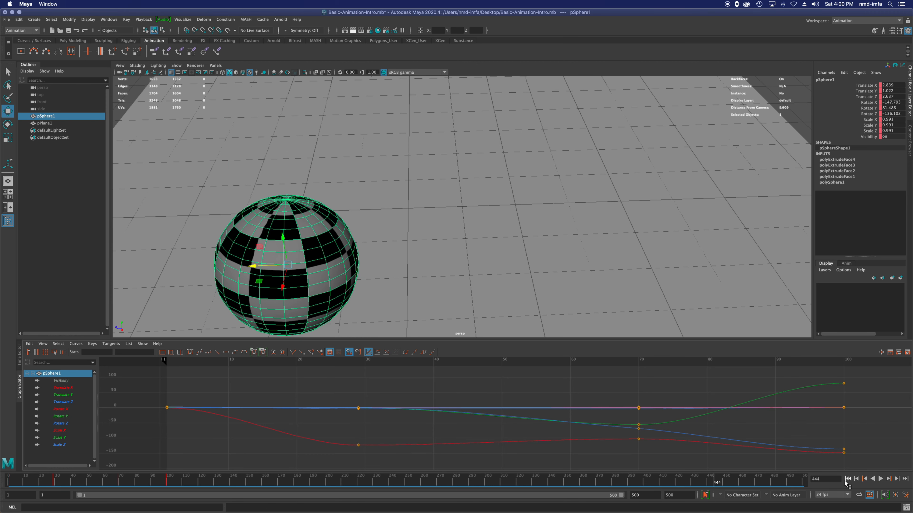
{"action": "left_click", "coordinate": [847, 479]}
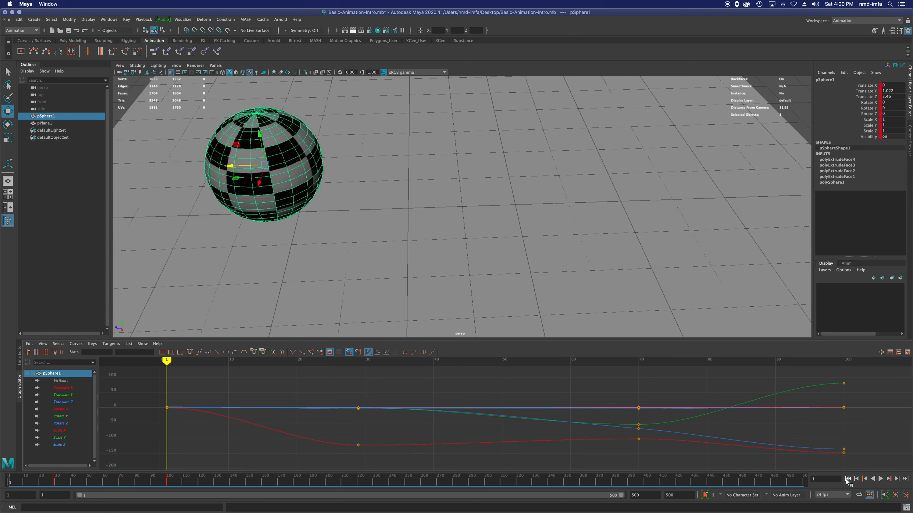
{"action": "left_click", "coordinate": [880, 479]}
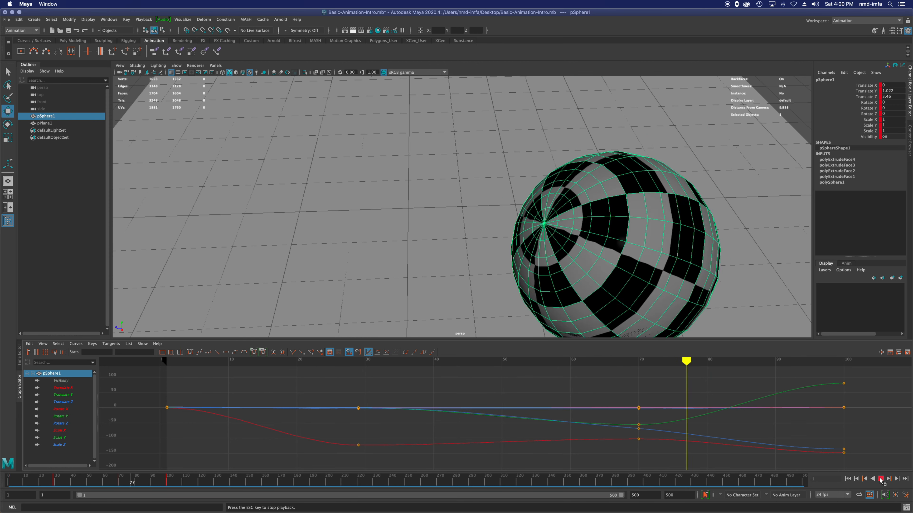
{"action": "left_click", "coordinate": [881, 479]}
Step: Move the sphere's frame 29 keys to frame 30 in the Graph Editor, and play the result from the start frame
{"action": "left_click_drag", "start_coordinate": [337, 391], "coordinate": [373, 461]}
{"action": "middle_click_drag", "start_coordinate": [360, 443], "coordinate": [366, 445]}
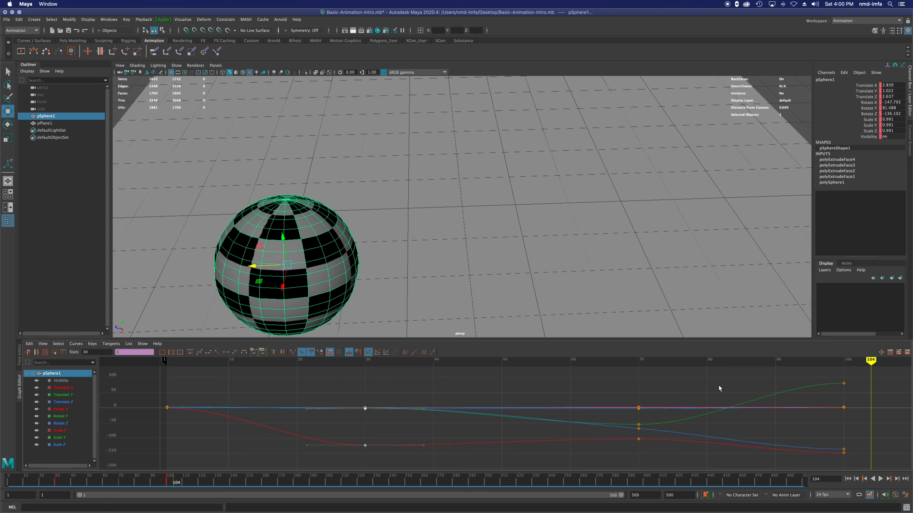
{"action": "left_click", "coordinate": [848, 479]}
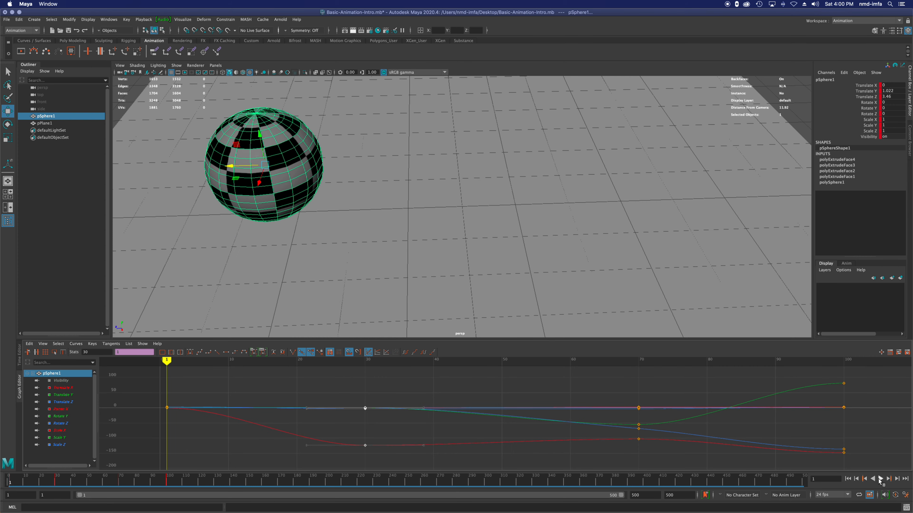
{"action": "left_click", "coordinate": [880, 479]}
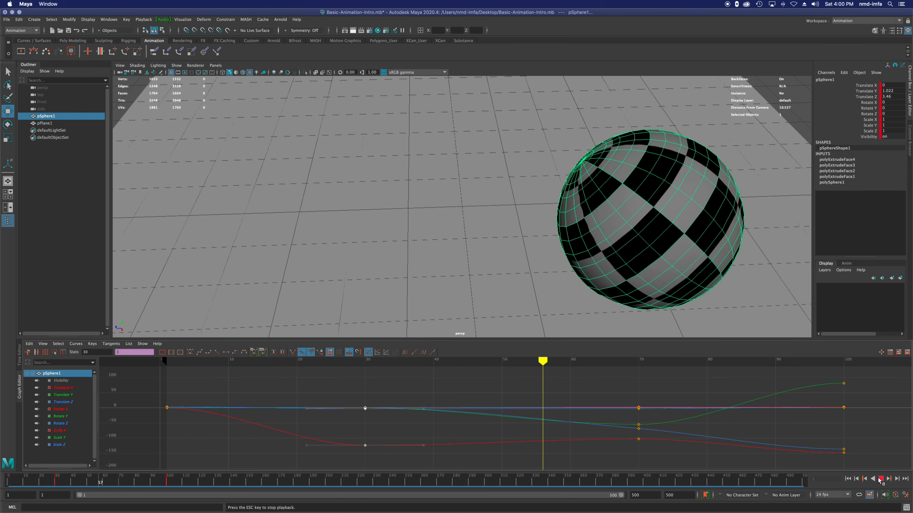
{"action": "left_click", "coordinate": [880, 479]}
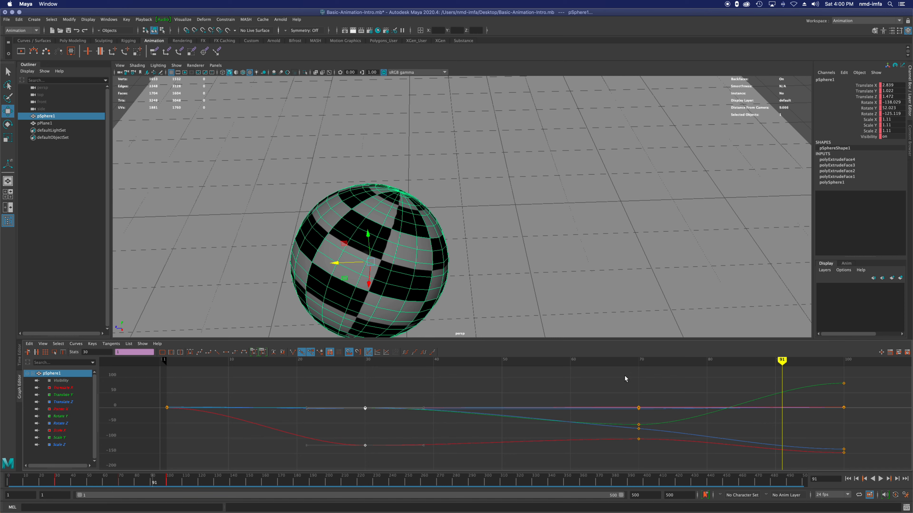
Step: Try moving the sphere's frame 70 keys to frame 60, undo the move, and clear the key selection
{"action": "left_click_drag", "start_coordinate": [628, 398], "coordinate": [644, 448]}
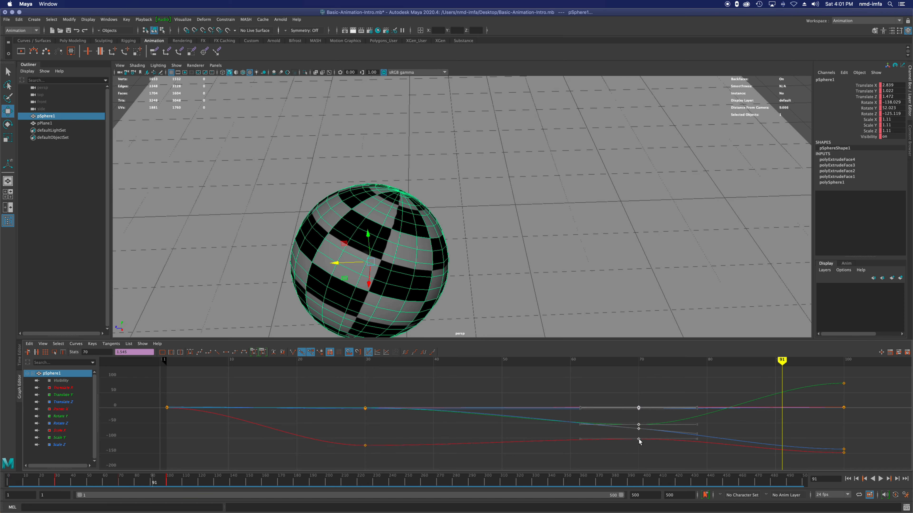
{"action": "middle_click_drag", "start_coordinate": [640, 442], "coordinate": [572, 439]}
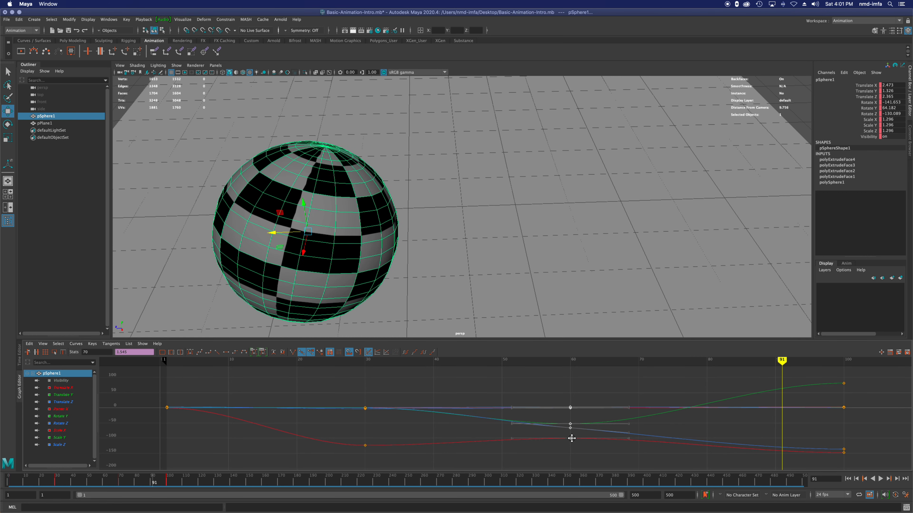
{"action": "key", "text": "super+z"}
{"action": "key", "text": "super+z"}
{"action": "key", "text": "super+z"}
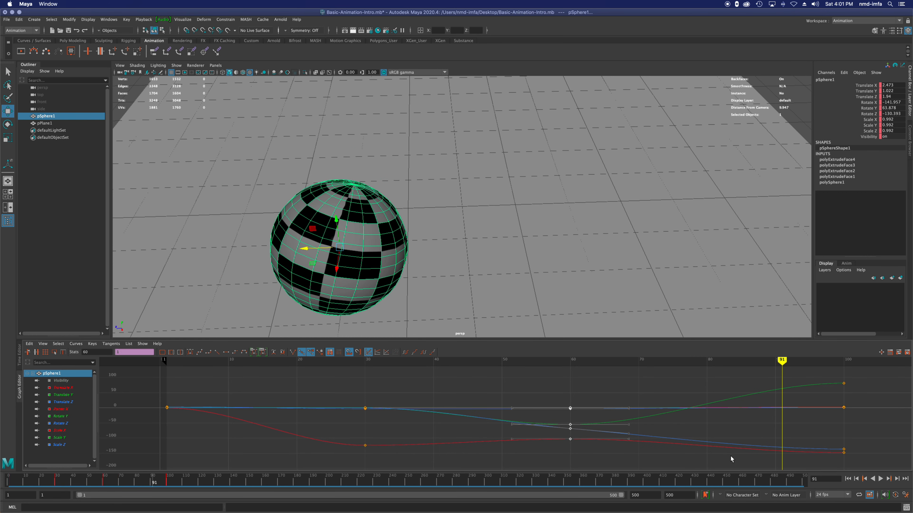
{"action": "key", "text": "super+z"}
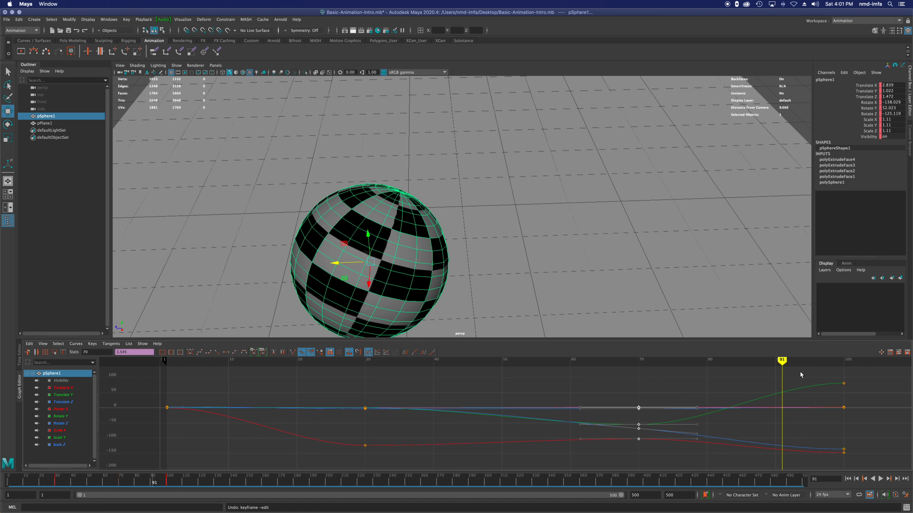
{"action": "left_click", "coordinate": [345, 398]}
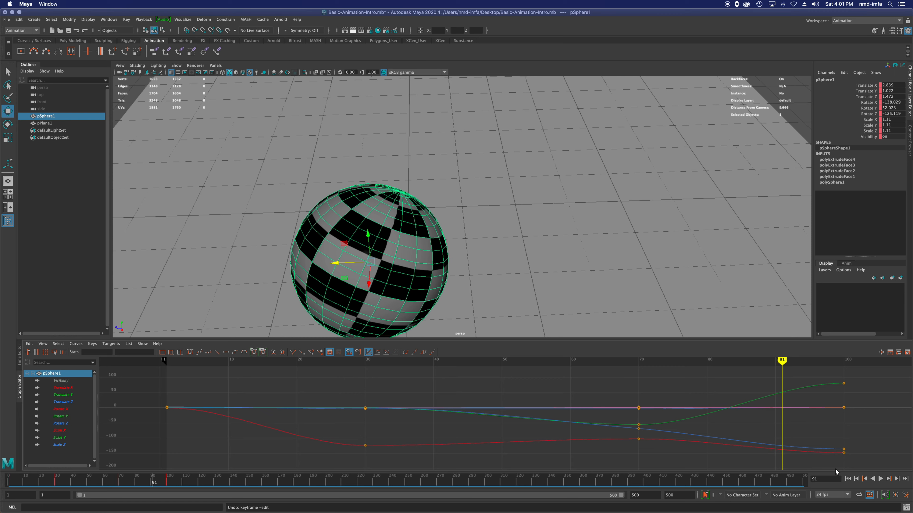
Step: Replay the retimed sphere animation from the start frame and stop it once the motion has ended
{"action": "left_click", "coordinate": [848, 479]}
{"action": "left_click", "coordinate": [880, 479]}
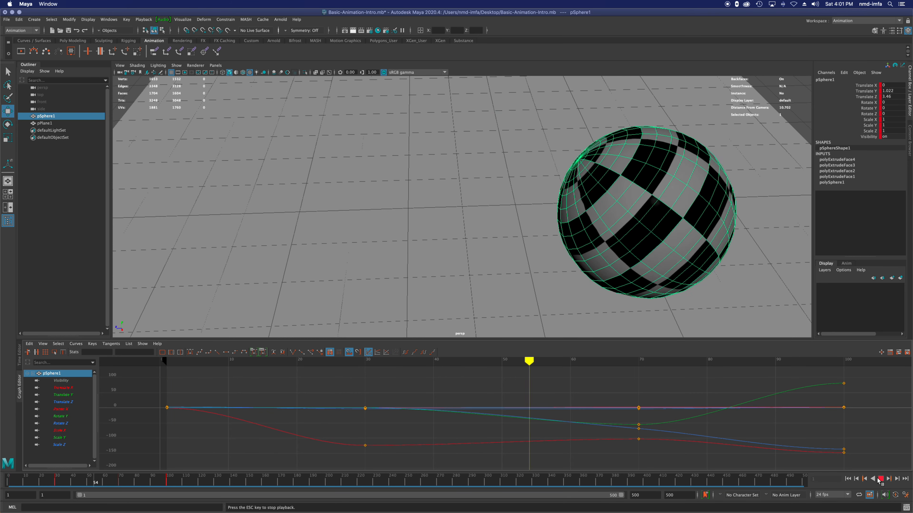
{"action": "left_click", "coordinate": [881, 479]}
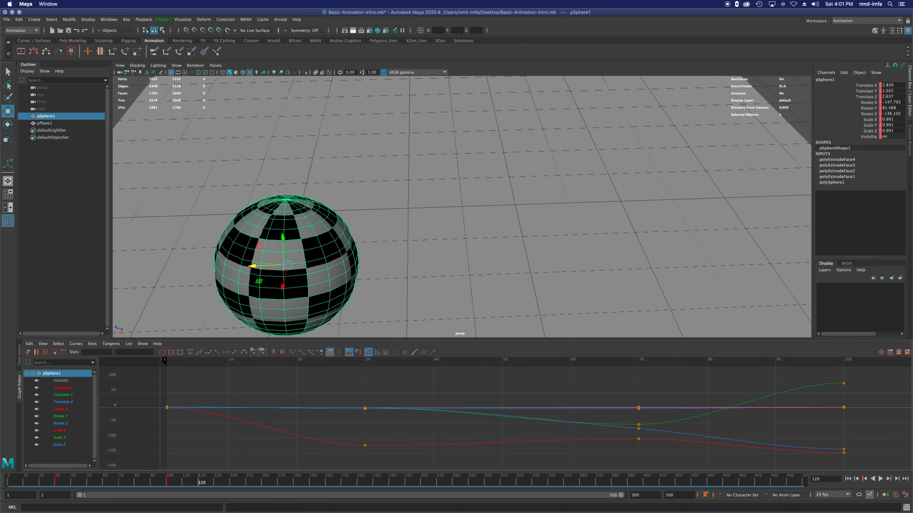
Step: Switch the workspace to Maya Classic and save the Basic-Animation-Intro.mb scene
{"action": "left_click", "coordinate": [858, 21]}
{"action": "left_click", "coordinate": [839, 41]}
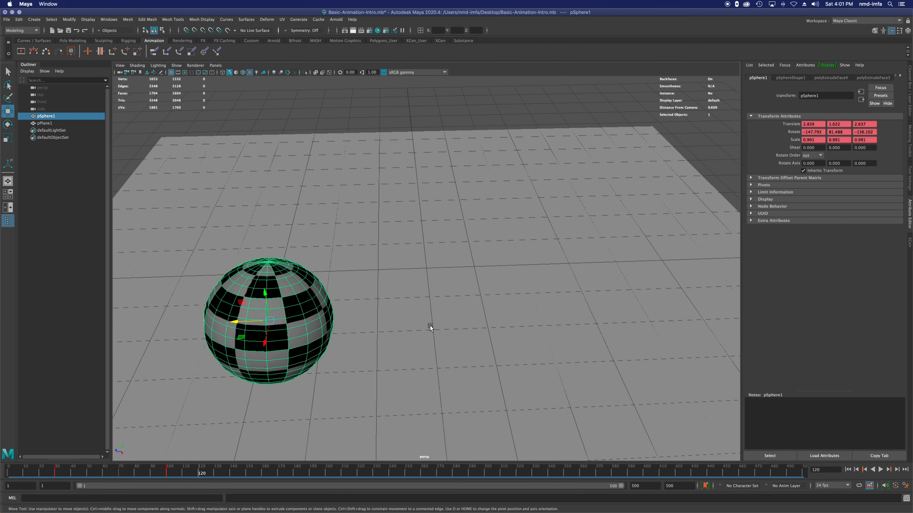
{"action": "key", "text": "super+s"}
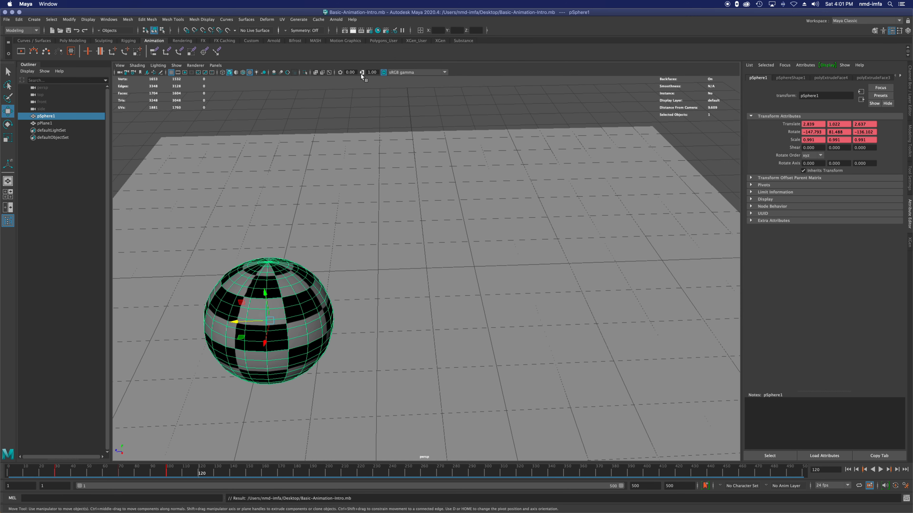
Step: Open the Render Settings window and move it clear of the main toolbar
{"action": "left_click", "coordinate": [370, 31]}
{"action": "left_click_drag", "start_coordinate": [416, 73], "coordinate": [445, 53]}
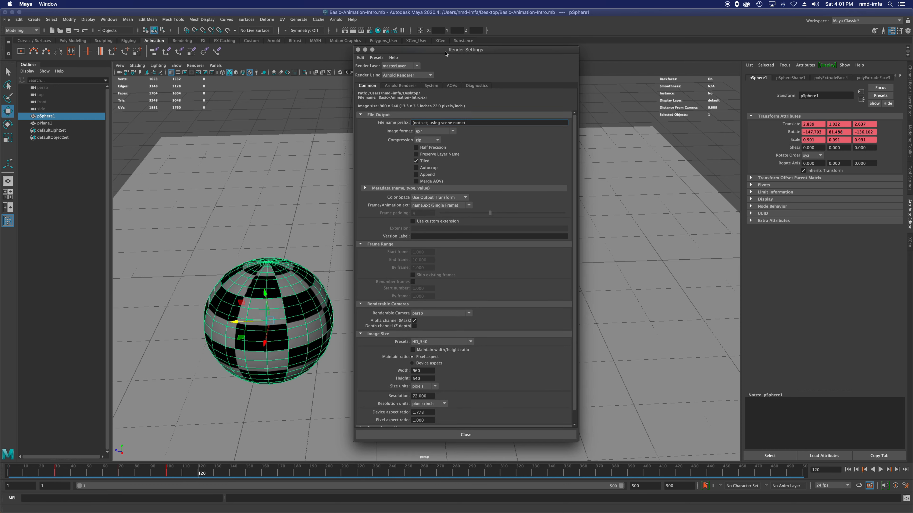
Step: Switch the renderer to Maya Software and set the output image format to JPEG (jpg)
{"action": "left_click", "coordinate": [434, 134]}
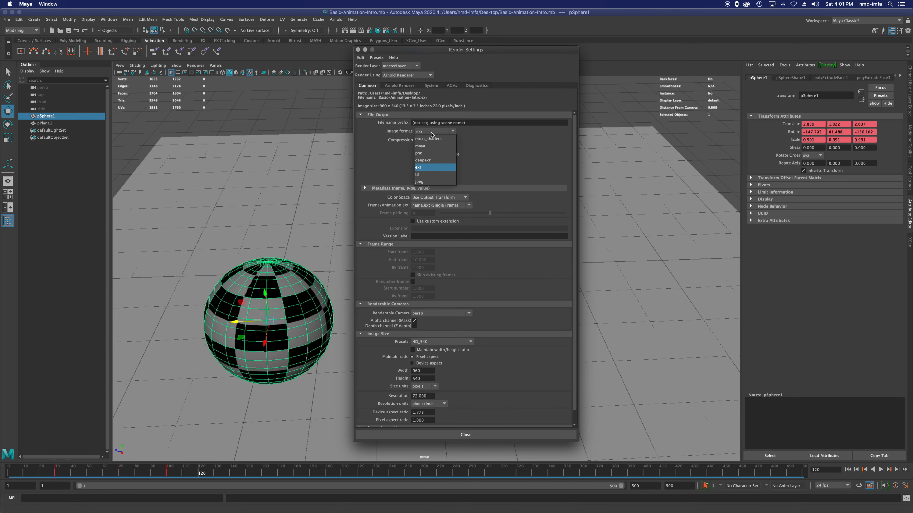
{"action": "left_click", "coordinate": [431, 181]}
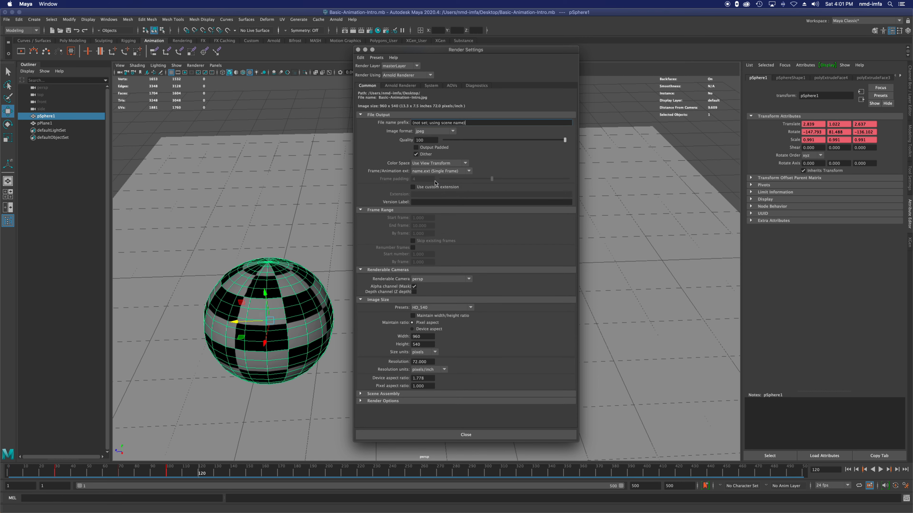
{"action": "left_click", "coordinate": [404, 76]}
{"action": "left_click", "coordinate": [406, 83]}
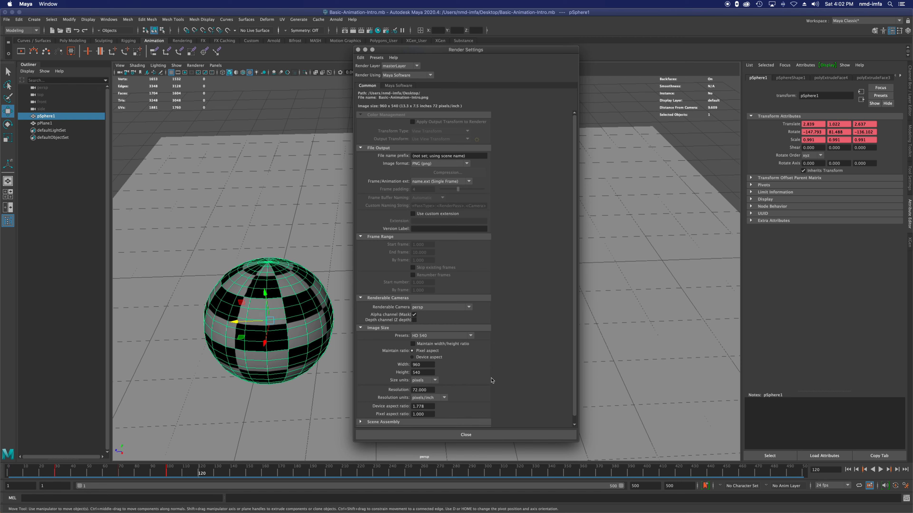
{"action": "left_click", "coordinate": [416, 166]}
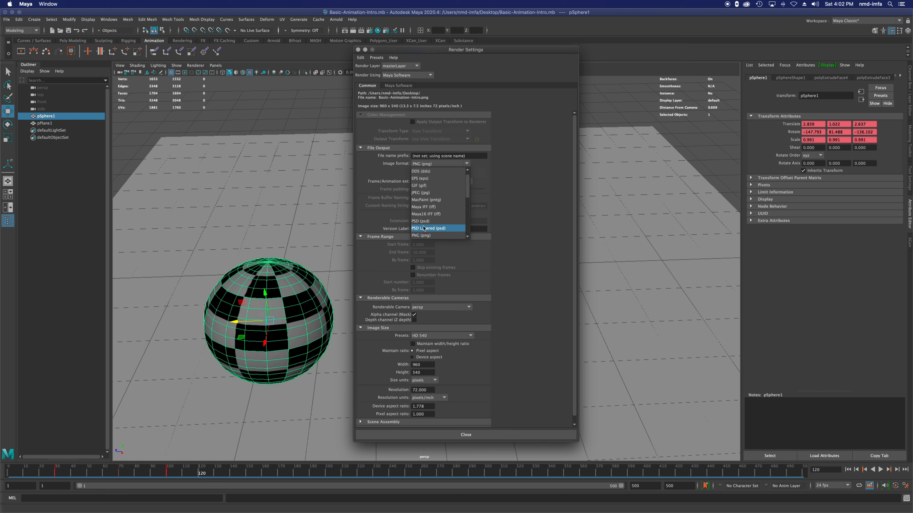
{"action": "left_click", "coordinate": [433, 193]}
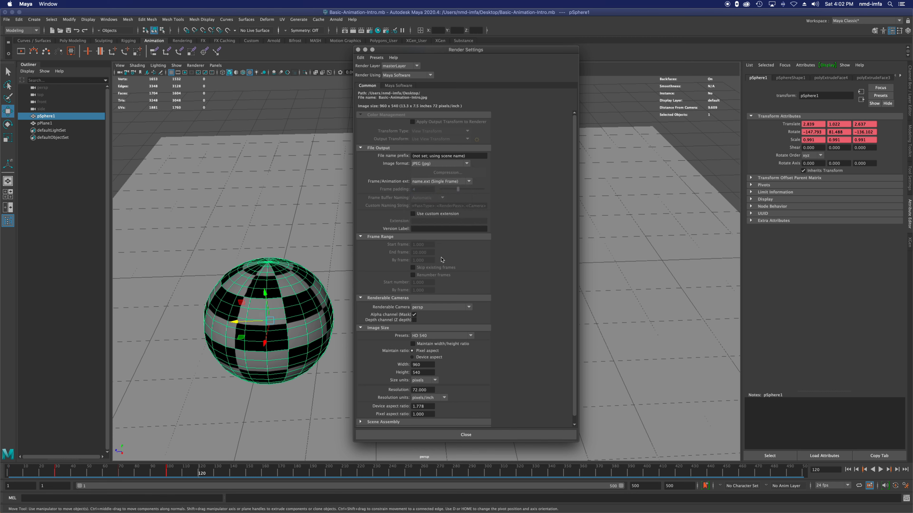
Step: Set the Frame/Animation ext to name.#.ext so that the render outputs a numbered image sequence
{"action": "left_click", "coordinate": [434, 181]}
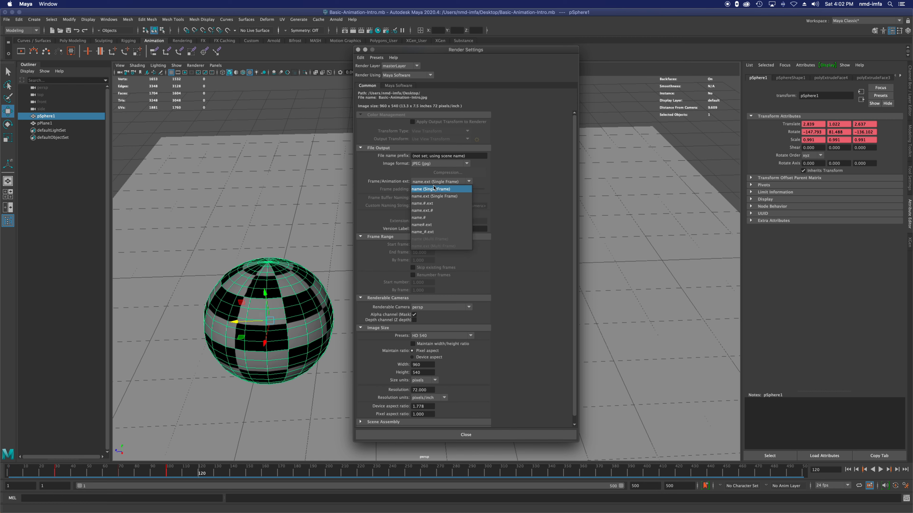
{"action": "left_click", "coordinate": [437, 205]}
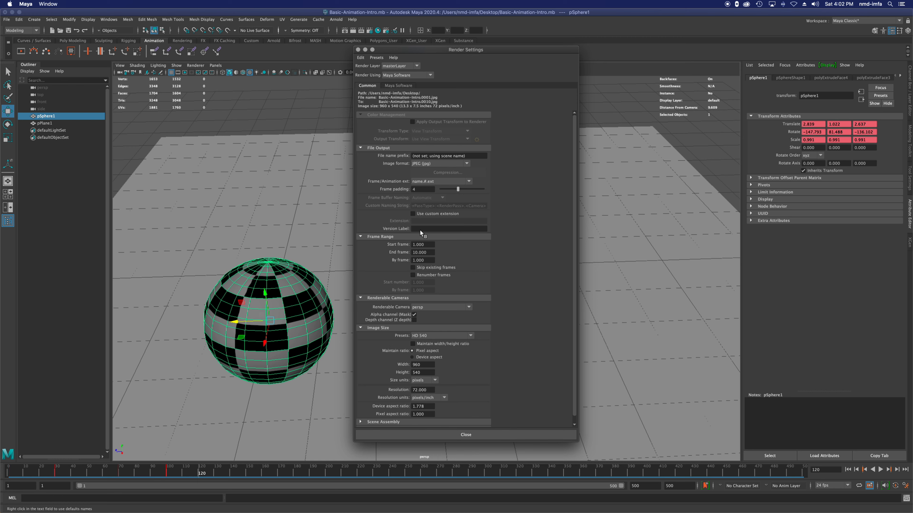
{"action": "left_click", "coordinate": [435, 181]}
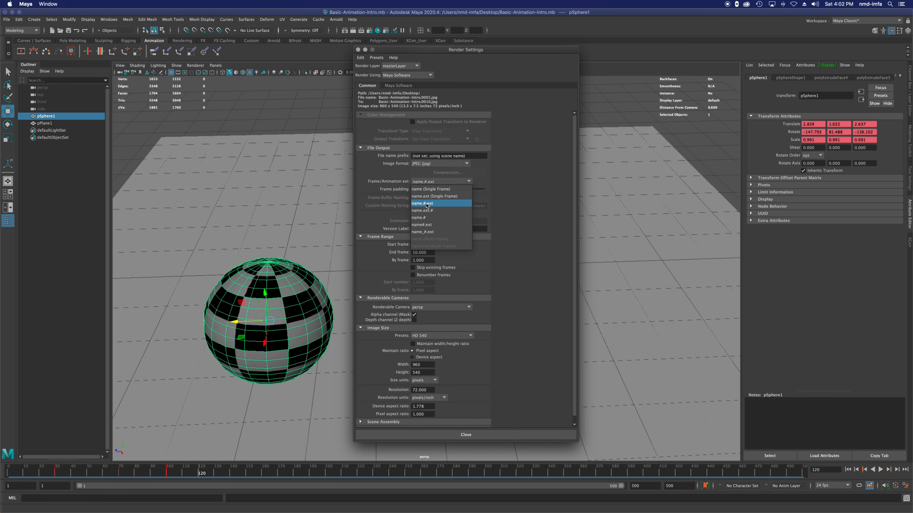
{"action": "left_click", "coordinate": [516, 208]}
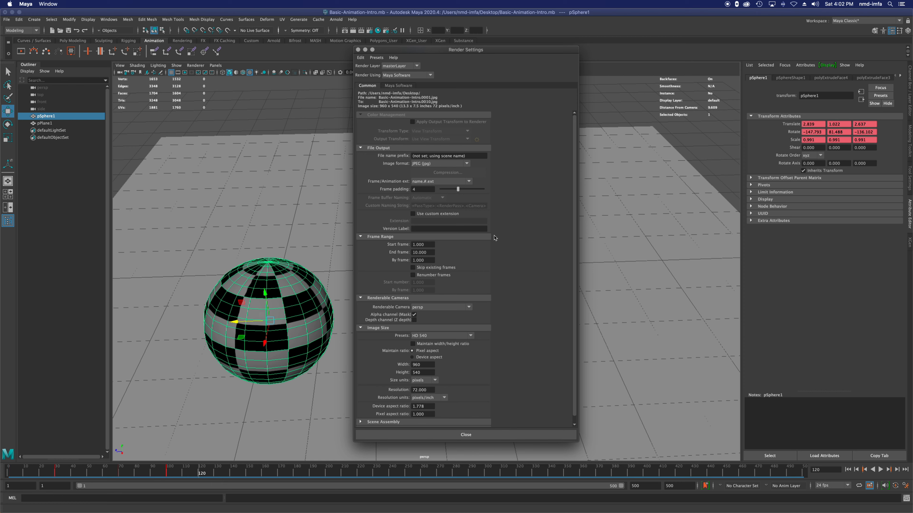
Step: Set the end frame of the render's frame range to 100
{"action": "left_click", "coordinate": [430, 252]}
{"action": "double_click", "coordinate": [429, 252]}
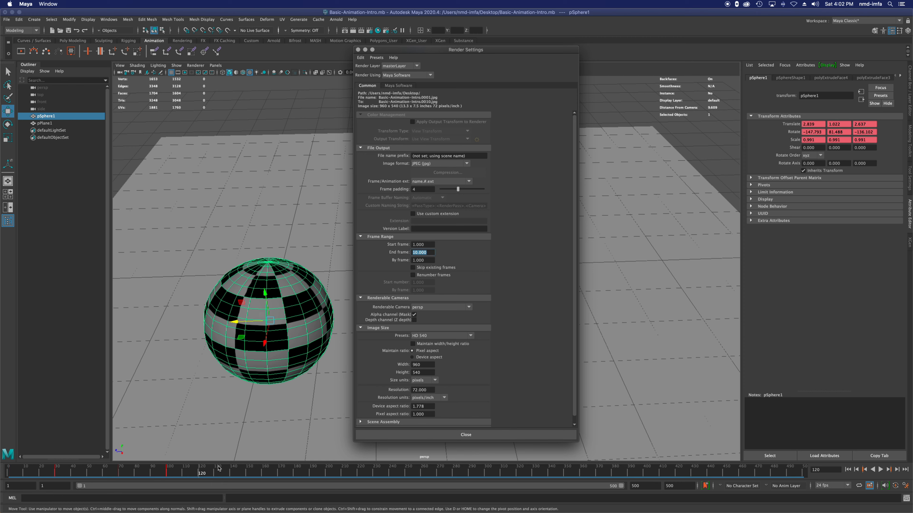
{"action": "type", "text": "10"}
Step: Set the image size preset to HD 1080
{"action": "left_click", "coordinate": [437, 338]}
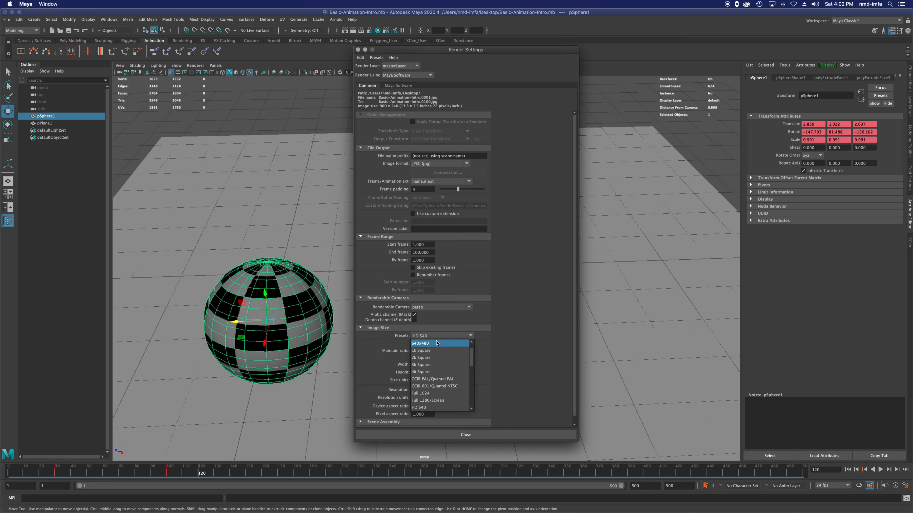
{"action": "scroll", "coordinate": [439, 381], "scroll_direction": "down", "scroll_amount": 4}
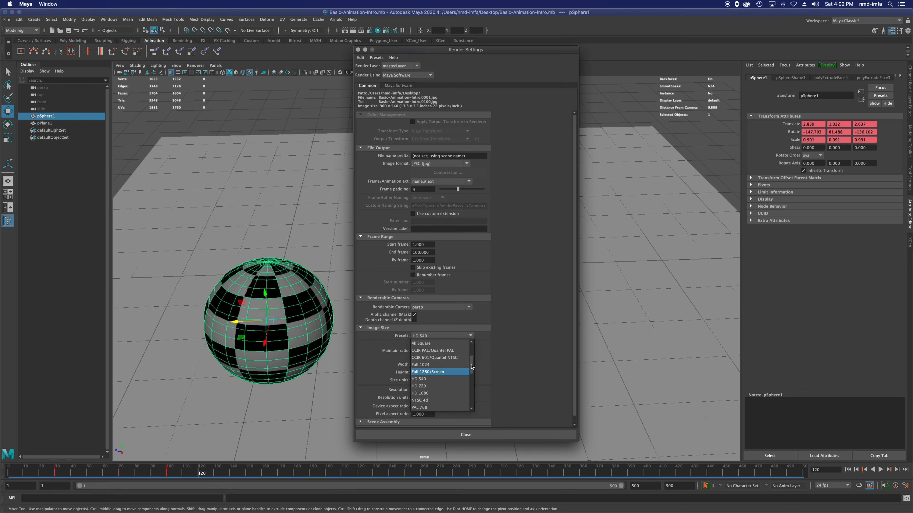
{"action": "scroll", "coordinate": [472, 367], "scroll_direction": "down", "scroll_amount": 5}
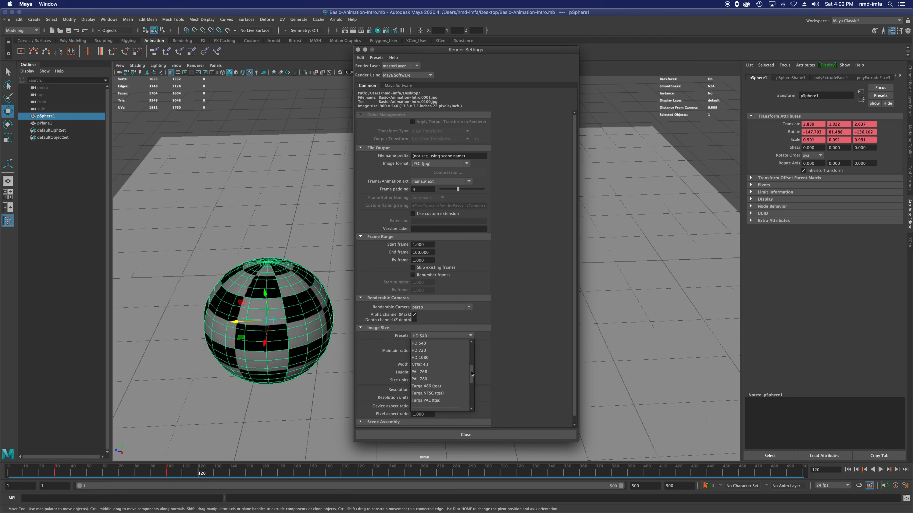
{"action": "left_click", "coordinate": [440, 358]}
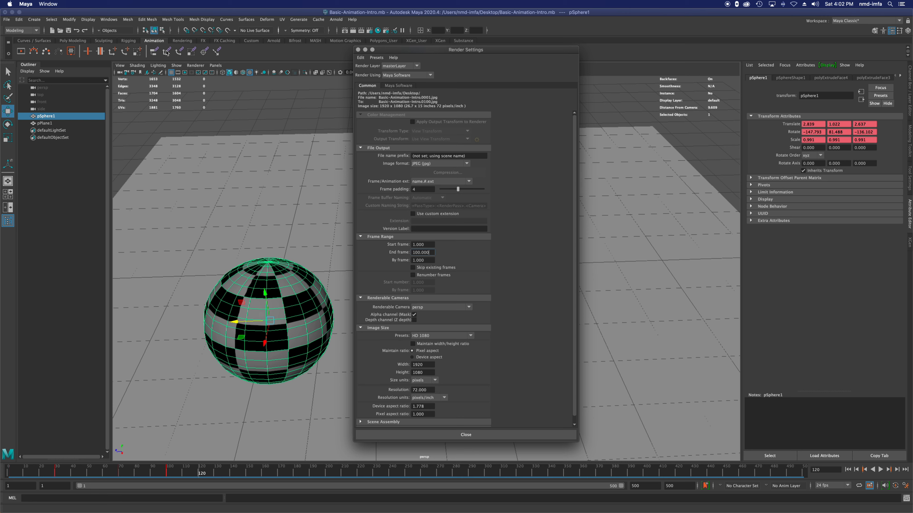
Step: Turn on the resolution gate in the perspective view and reposition the Render Settings window
{"action": "left_click", "coordinate": [185, 75]}
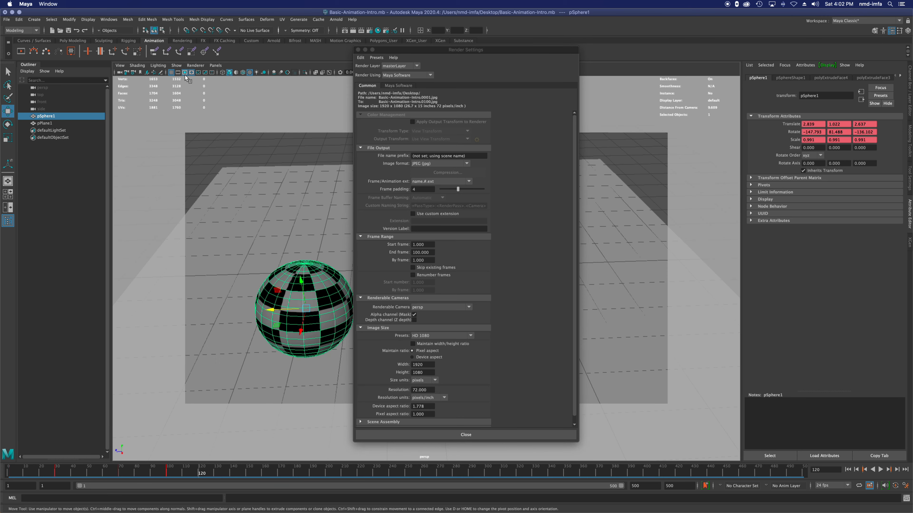
{"action": "left_click_drag", "start_coordinate": [405, 51], "coordinate": [445, 77]}
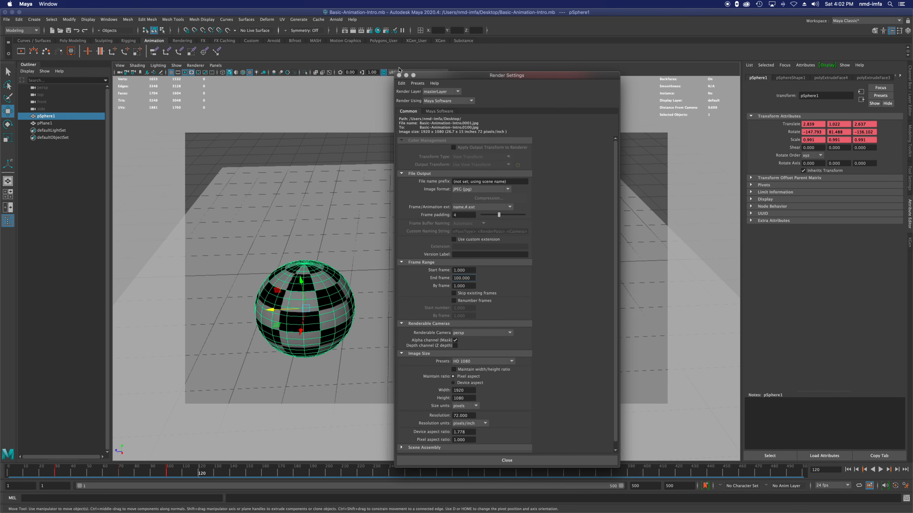
{"action": "left_click_drag", "start_coordinate": [446, 78], "coordinate": [321, 76]}
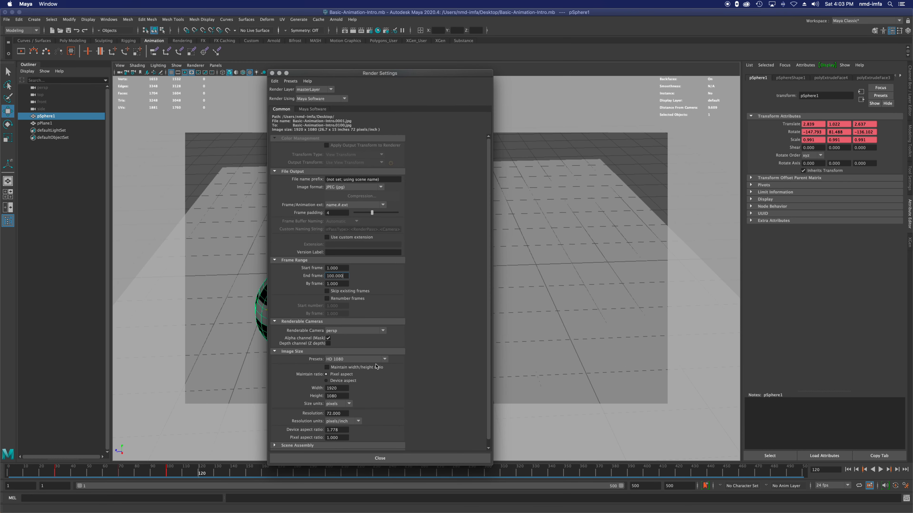
Step: Review the frame range, image format and name.#.ext naming in Render Settings, and close the window
{"action": "scroll", "coordinate": [356, 401], "scroll_direction": "down", "scroll_amount": 1}
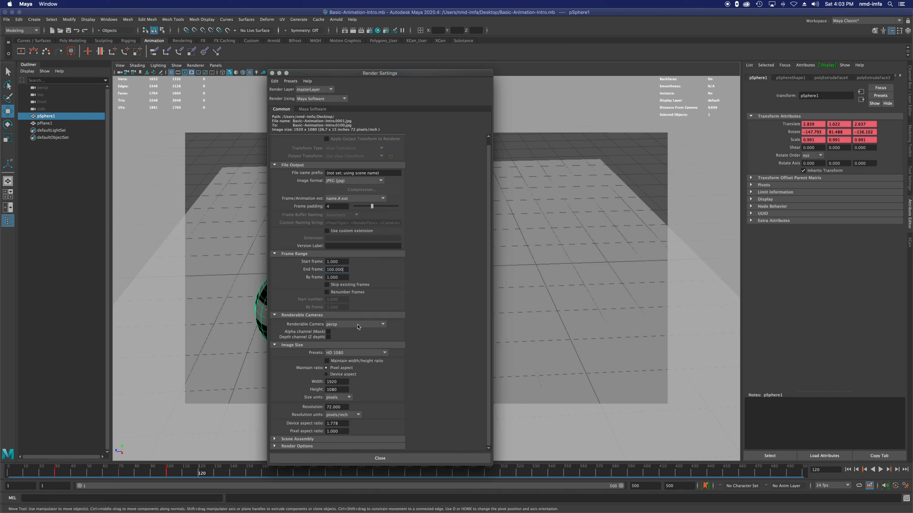
{"action": "left_click", "coordinate": [340, 261]}
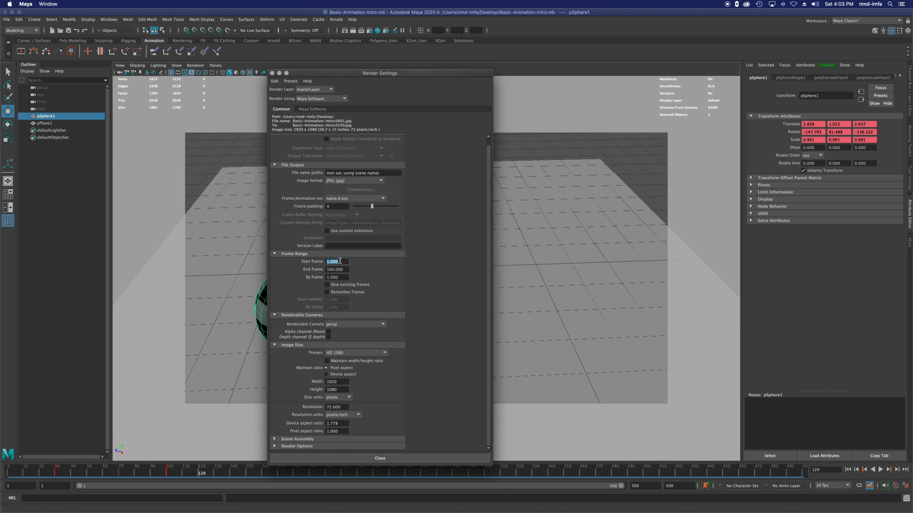
{"action": "left_click", "coordinate": [352, 181]}
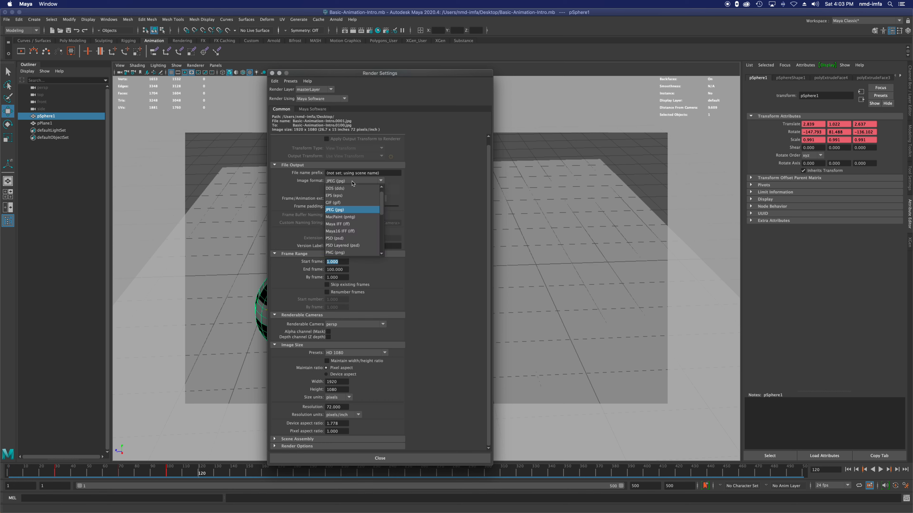
{"action": "left_click", "coordinate": [425, 185]}
{"action": "left_click", "coordinate": [347, 199]}
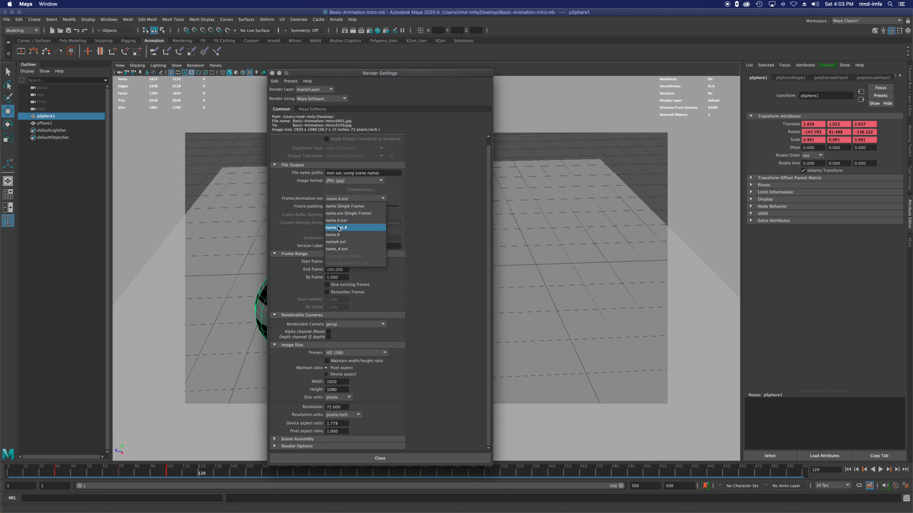
{"action": "left_click", "coordinate": [343, 221]}
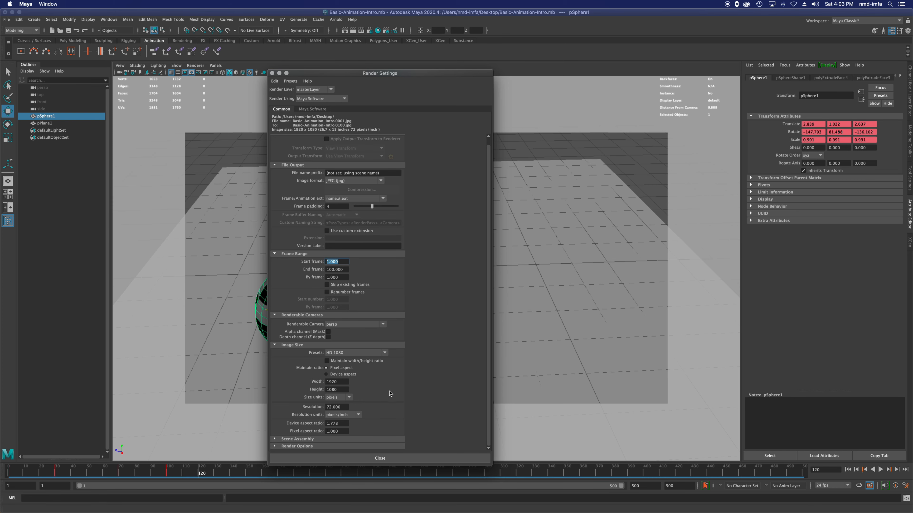
{"action": "left_click", "coordinate": [412, 462]}
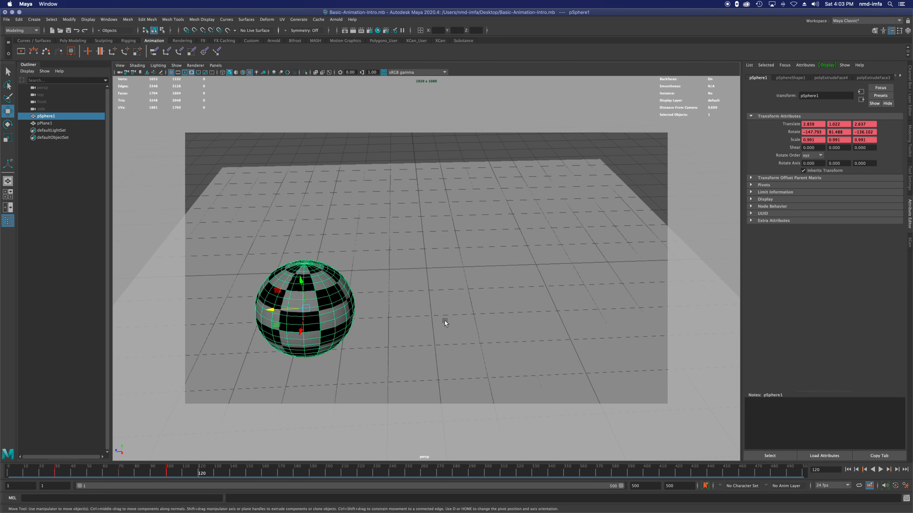
Step: Play the sphere animation from the first frame inside the resolution gate and stop it once the motion ends
{"action": "left_click", "coordinate": [848, 470]}
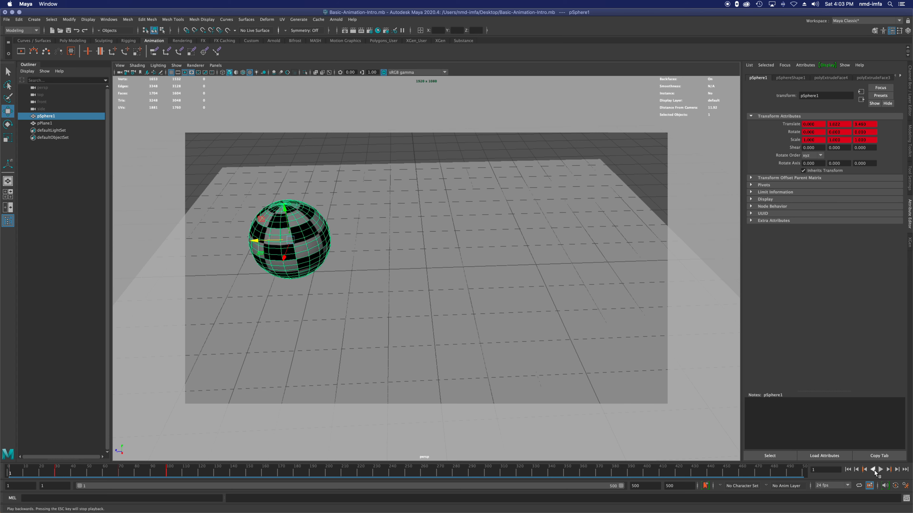
{"action": "left_click", "coordinate": [880, 469]}
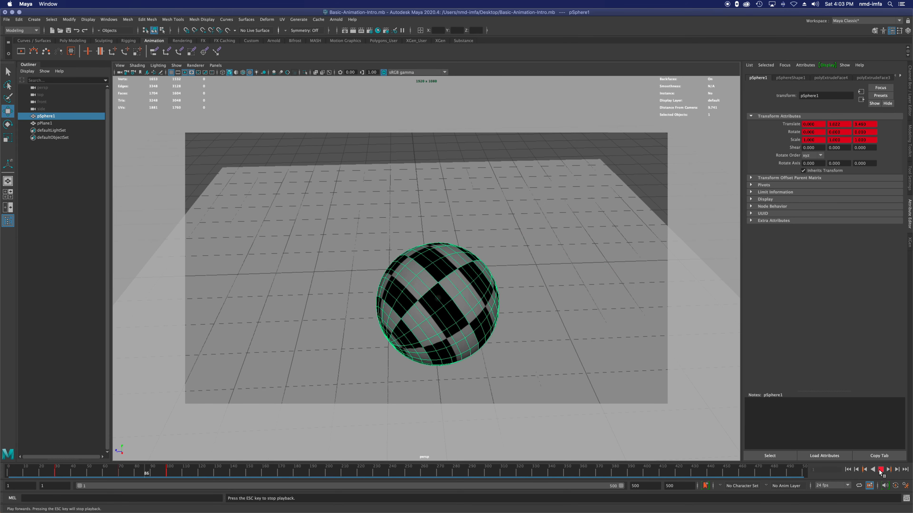
{"action": "left_click", "coordinate": [881, 469]}
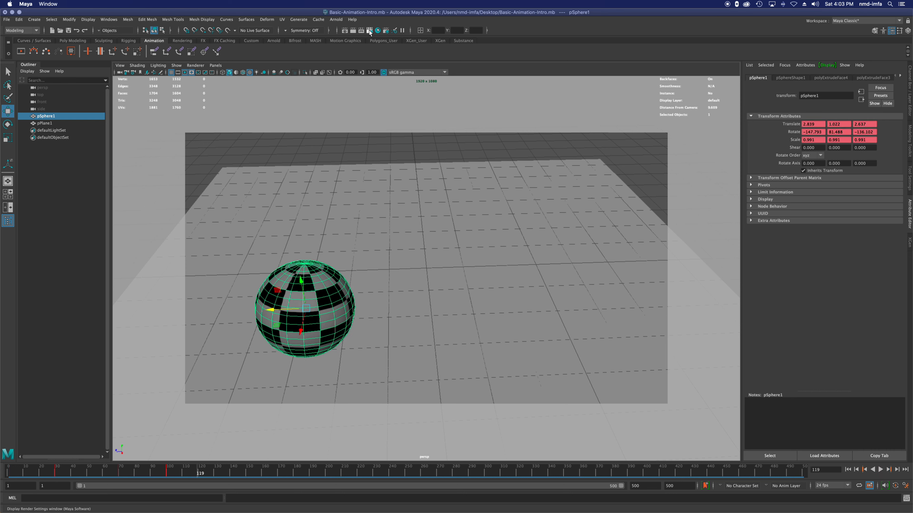
Step: Show the Rendering shelf, check the Desktop images location in the Project Window, and accept the project settings
{"action": "left_click", "coordinate": [188, 42]}
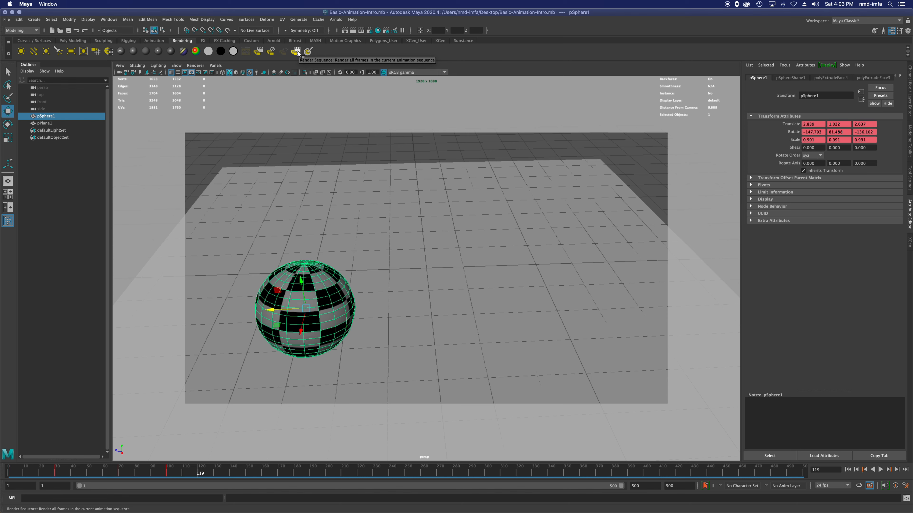
{"action": "left_click", "coordinate": [18, 21]}
{"action": "mouse_move", "coordinate": [6, 20]}
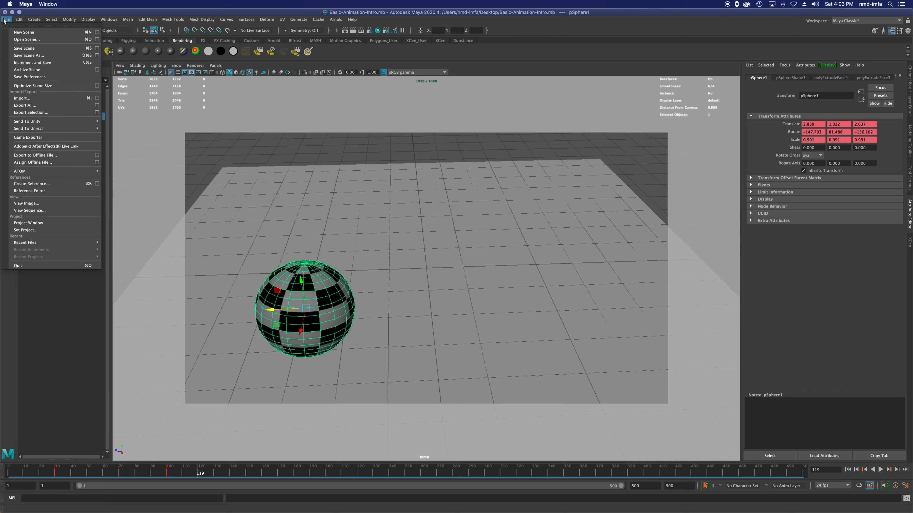
{"action": "left_click", "coordinate": [63, 223]}
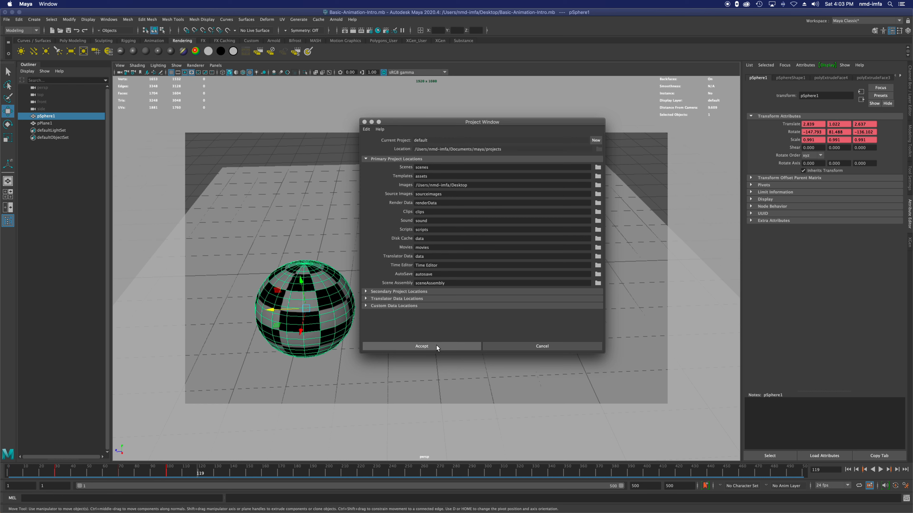
{"action": "left_click", "coordinate": [416, 347]}
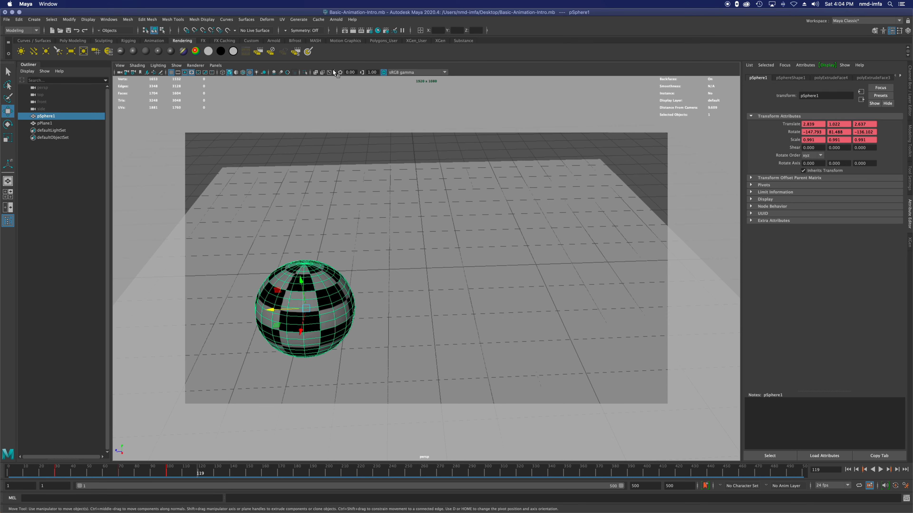
Step: Render the sphere animation as an image sequence and close the Render View
{"action": "left_click", "coordinate": [296, 52]}
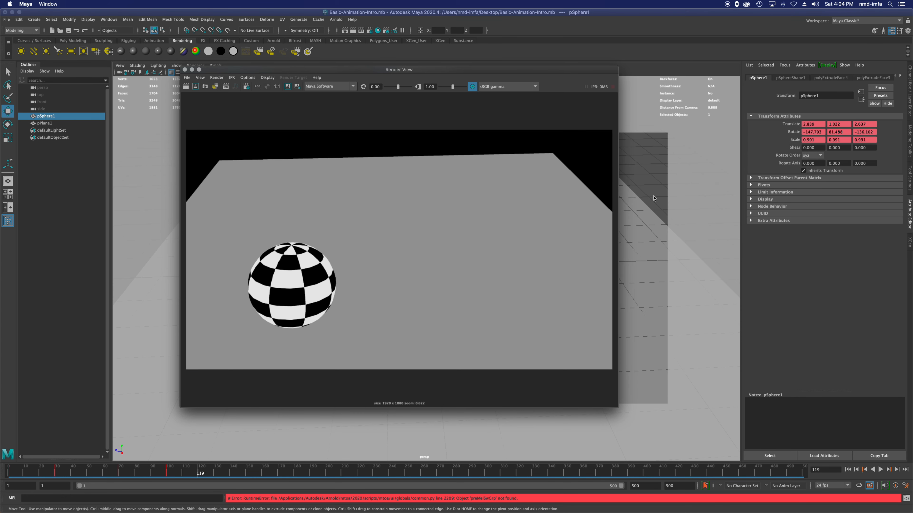
{"action": "left_click", "coordinate": [185, 70]}
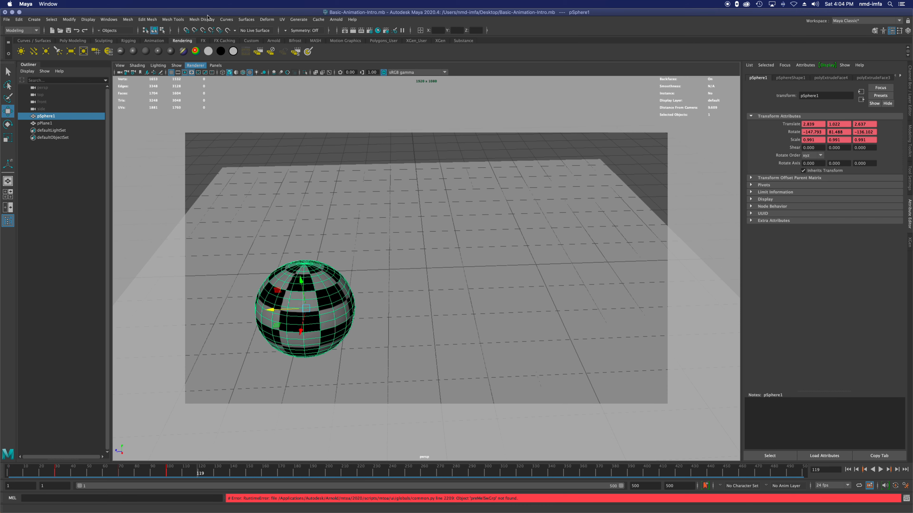
Step: Uncover the desktop, open the tmp folder in Finder, and enlarge its window to examine the rendered JPEG frames
{"action": "left_click_drag", "start_coordinate": [634, 8], "coordinate": [558, 9]}
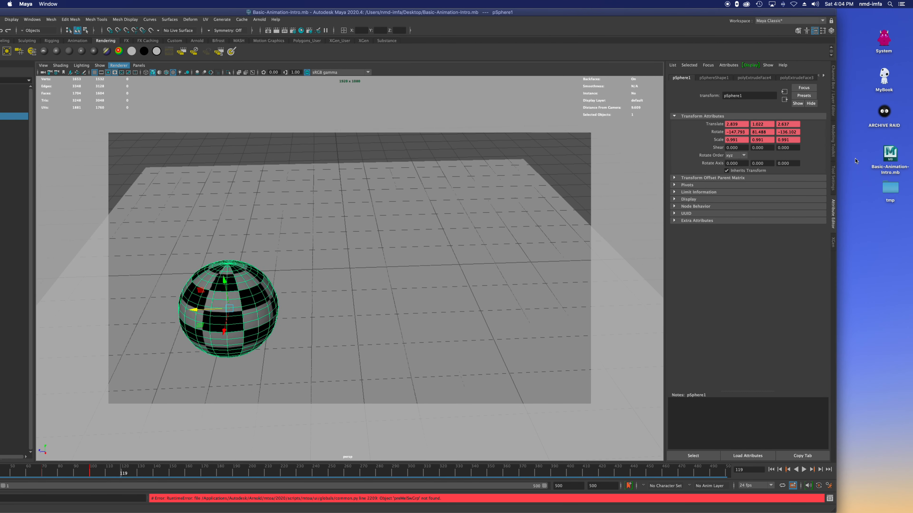
{"action": "double_click", "coordinate": [890, 188]}
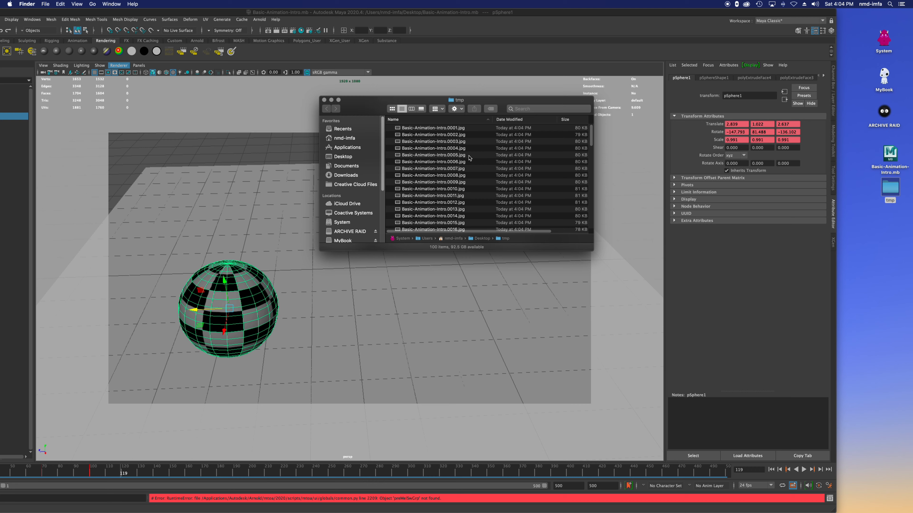
{"action": "left_click_drag", "start_coordinate": [592, 247], "coordinate": [794, 472]}
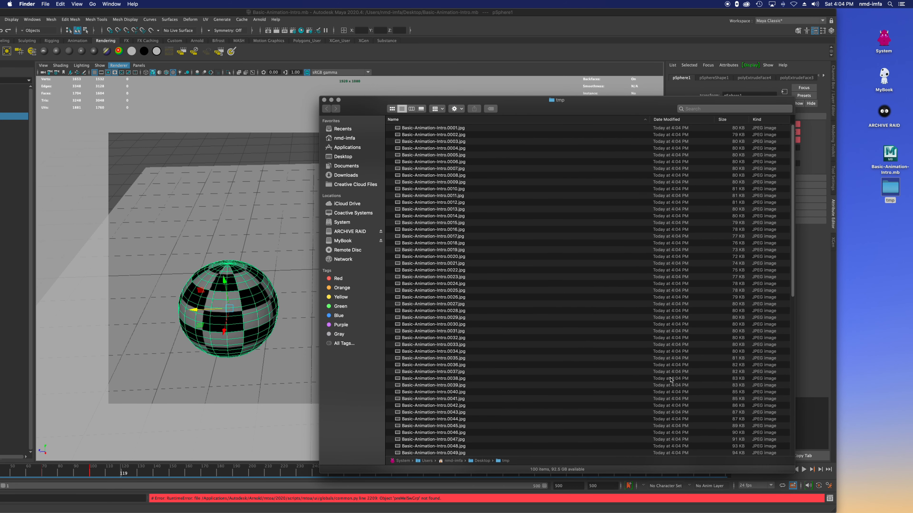
Step: Preview the rendered JPEGs in Quick Look from Basic-Animation-Intro.0003.jpg onward, then check the rest of the tmp folder's frame list
{"action": "left_click", "coordinate": [491, 142]}
{"action": "key", "text": "space"}
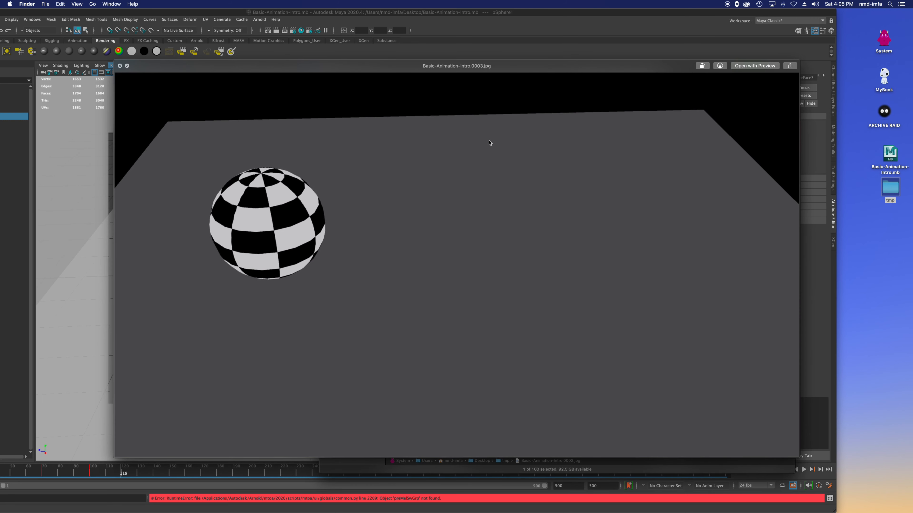
{"action": "key", "text": "Right"}
{"action": "key", "text": "Right"}
{"action": "key", "text": "Right"}
{"action": "key", "text": "Right"}
{"action": "key", "text": "Right"}
{"action": "key", "text": "Right"}
{"action": "key", "text": "Right"}
{"action": "key", "text": "Right"}
{"action": "key", "text": "Right"}
{"action": "key", "text": "Right"}
{"action": "key", "text": "Right"}
{"action": "key", "text": "Right"}
{"action": "key", "text": "Right"}
{"action": "key", "text": "Right"}
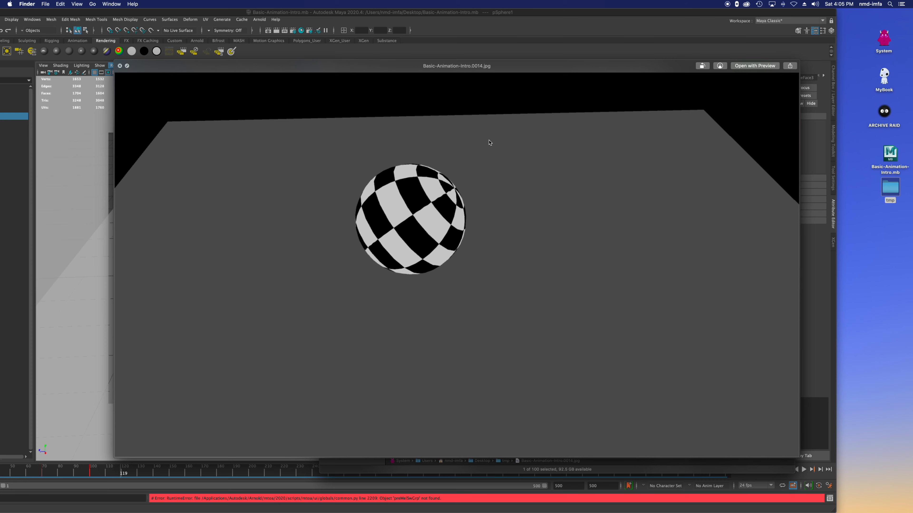
{"action": "key", "text": "Right"}
{"action": "key", "text": "Right"}
{"action": "key", "text": "Right"}
{"action": "key", "text": "Right"}
{"action": "key", "text": "Right"}
{"action": "key", "text": "Right"}
{"action": "key", "text": "Right"}
{"action": "key", "text": "Right"}
{"action": "key", "text": "Right"}
{"action": "key", "text": "Right"}
{"action": "key", "text": "Right"}
{"action": "key", "text": "Right"}
{"action": "key", "text": "Right"}
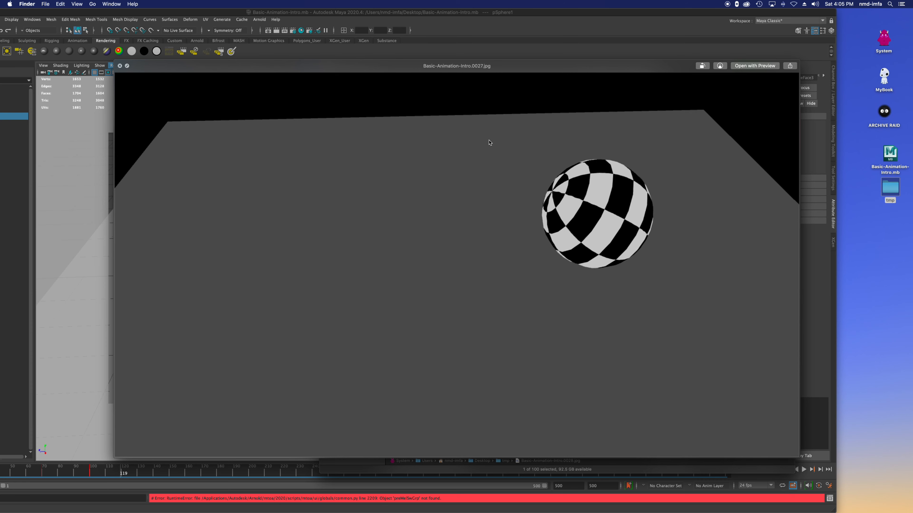
{"action": "key", "text": "Right"}
{"action": "key", "text": "space"}
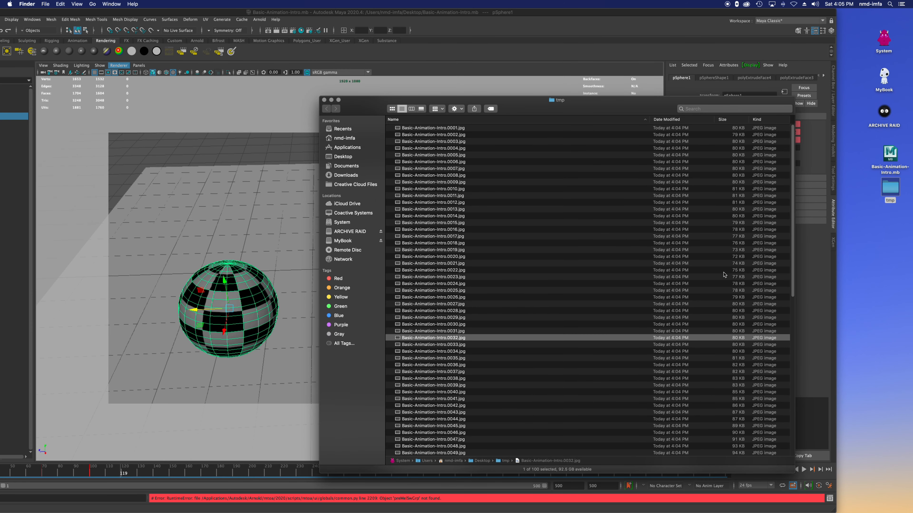
{"action": "scroll", "coordinate": [729, 272], "scroll_direction": "down", "scroll_amount": 15}
Step: Launch Adobe After Effects 2020 and dismiss its Home window to reach the empty project
{"action": "mouse_move", "coordinate": [469, 503]}
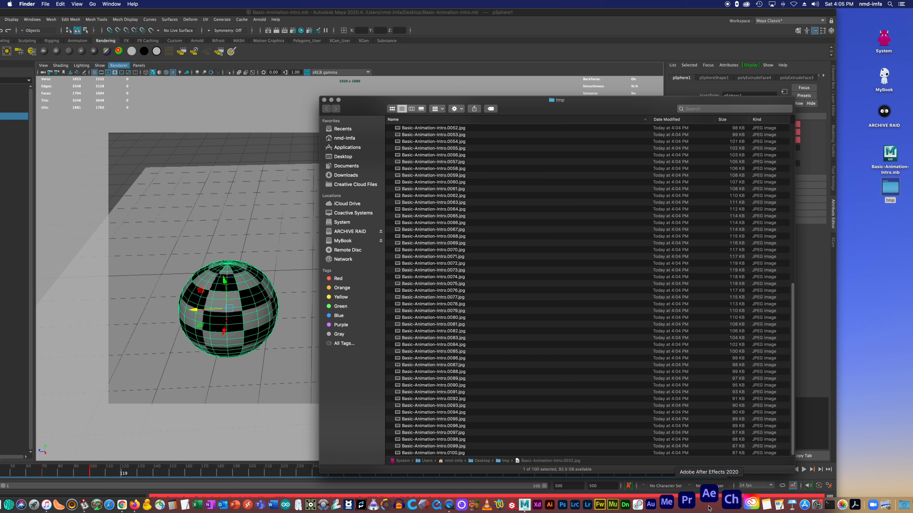
{"action": "left_click", "coordinate": [709, 507]}
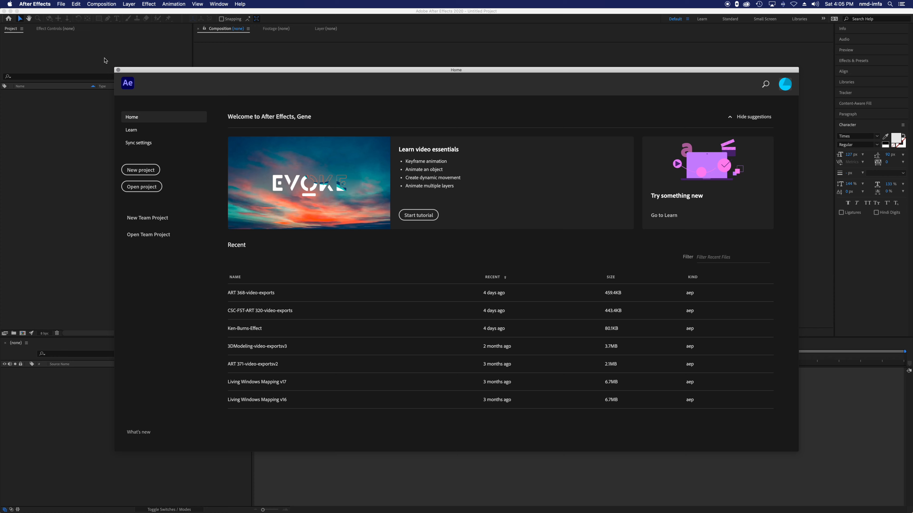
{"action": "left_click", "coordinate": [118, 70]}
Step: Create a new composition with the HDTV 1080 24 preset and a duration of 0:10:30:18
{"action": "left_click", "coordinate": [101, 4]}
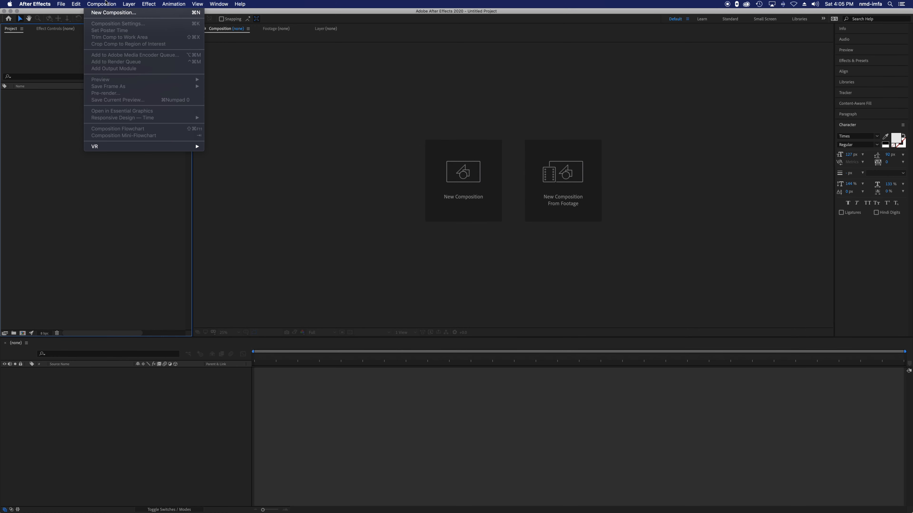
{"action": "left_click", "coordinate": [511, 122]}
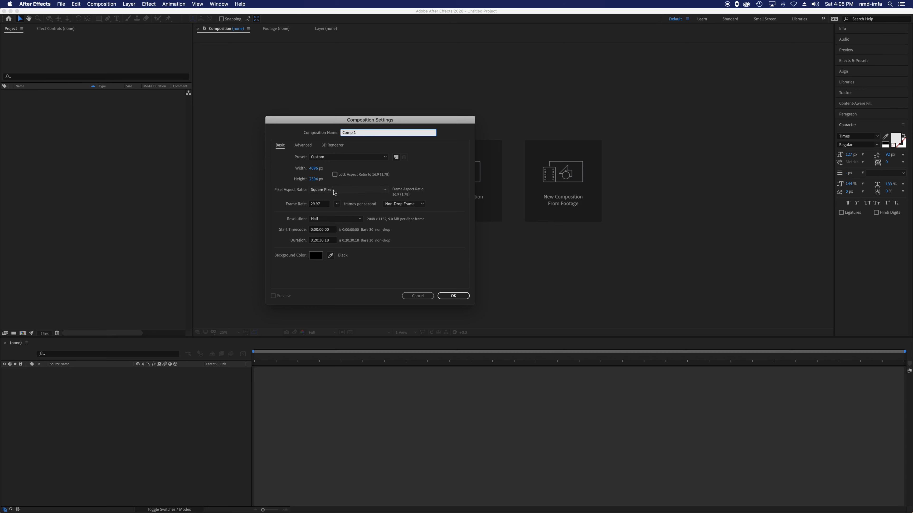
{"action": "left_click", "coordinate": [325, 157]}
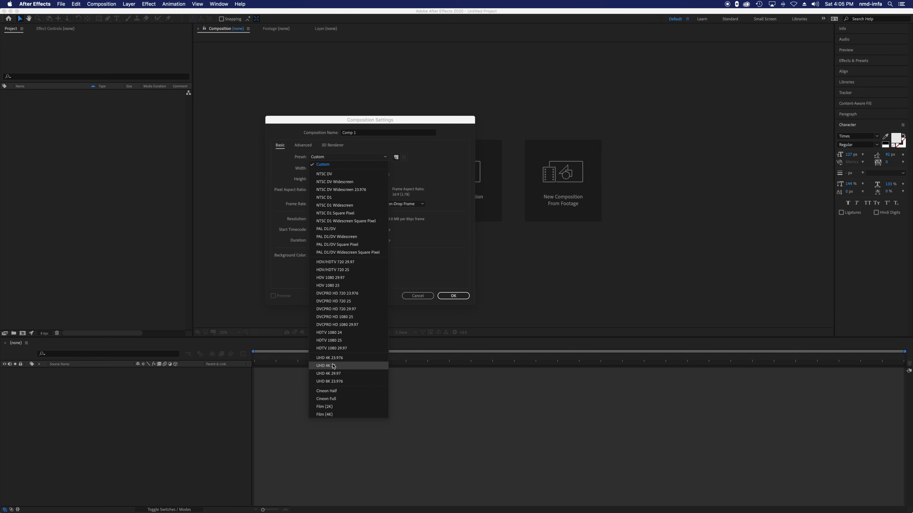
{"action": "left_click", "coordinate": [354, 335]}
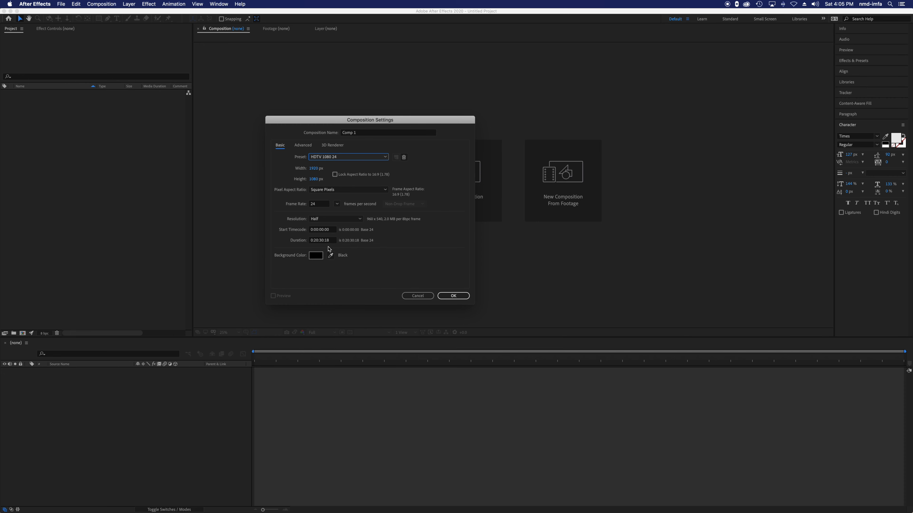
{"action": "left_click", "coordinate": [315, 241]}
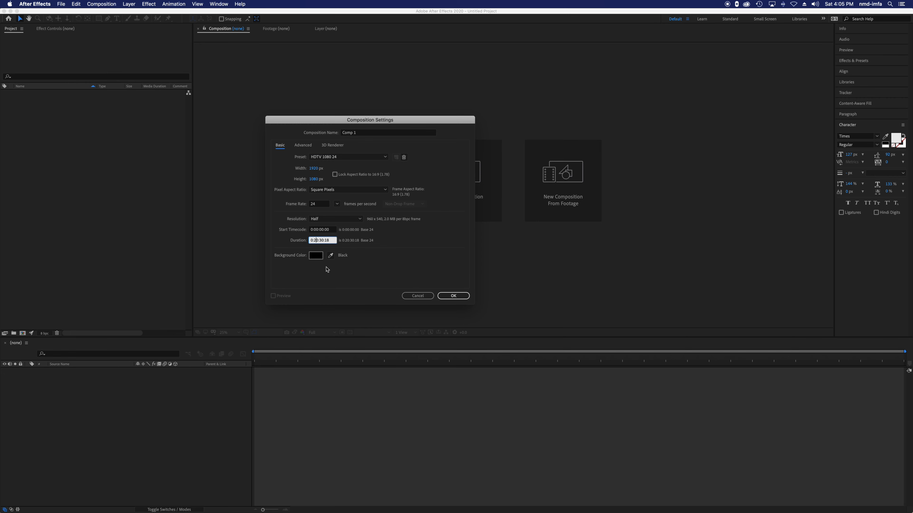
{"action": "left_click", "coordinate": [453, 296]}
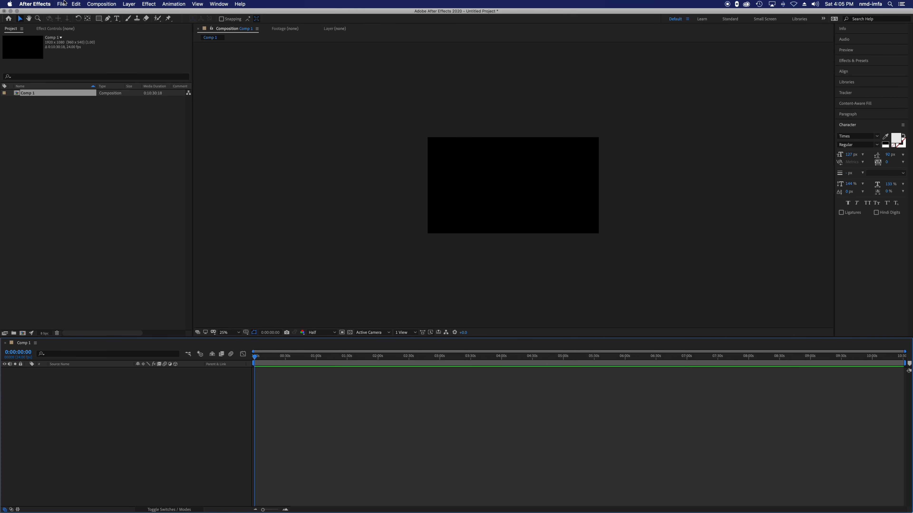
Step: Import the Basic-Animation-Intro frames from the Desktop's tmp folder as an ImporterJPEG Sequence, starting at Basic-Animation-Intro.0001.jpg
{"action": "left_click", "coordinate": [62, 4]}
{"action": "mouse_move", "coordinate": [112, 96]}
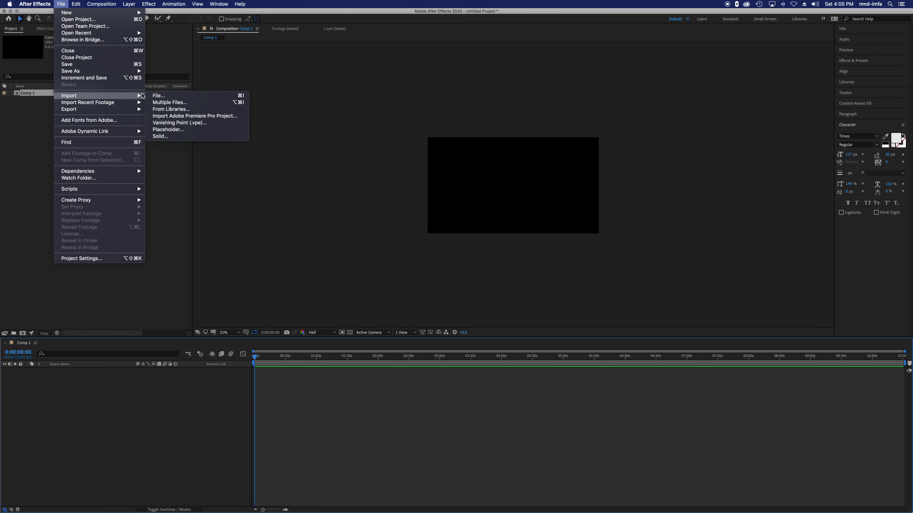
{"action": "left_click", "coordinate": [160, 96]}
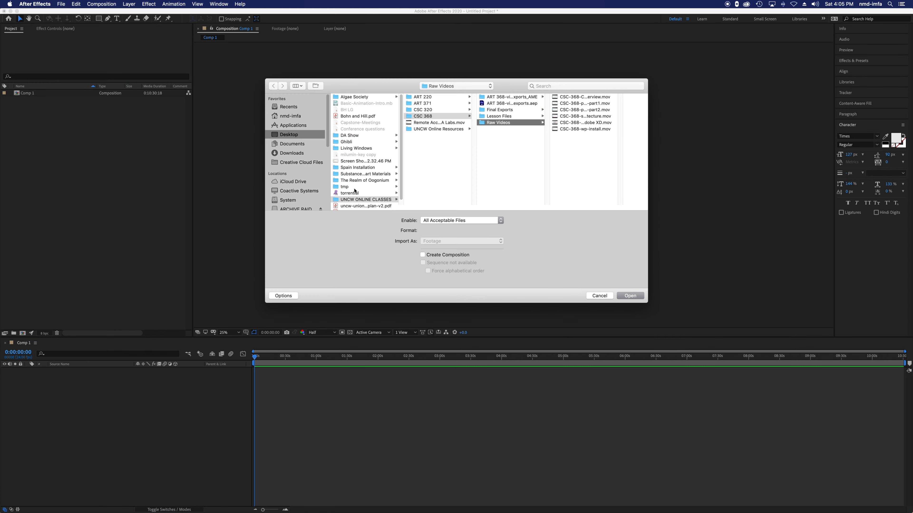
{"action": "left_click", "coordinate": [287, 134]}
{"action": "scroll", "coordinate": [366, 201], "scroll_direction": "down", "scroll_amount": 1}
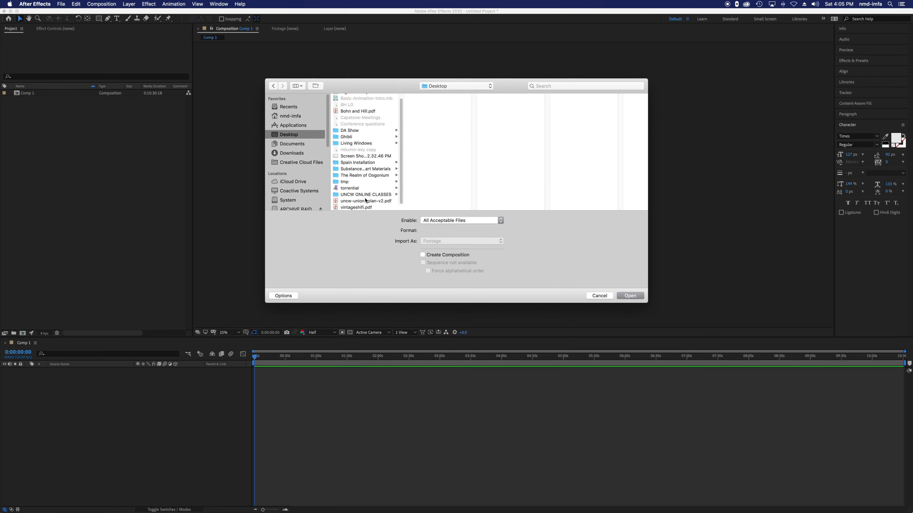
{"action": "left_click", "coordinate": [354, 183]}
{"action": "left_click", "coordinate": [434, 98]}
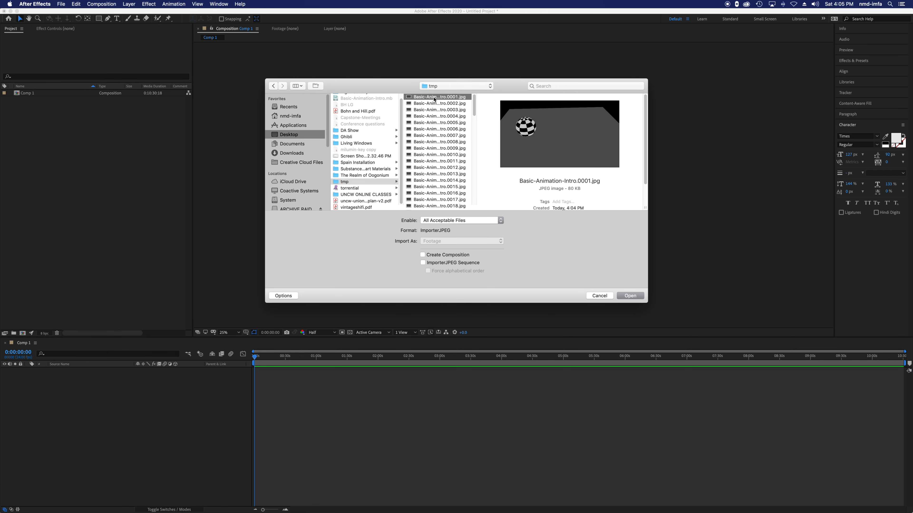
{"action": "left_click", "coordinate": [423, 263]}
{"action": "left_click", "coordinate": [630, 295]}
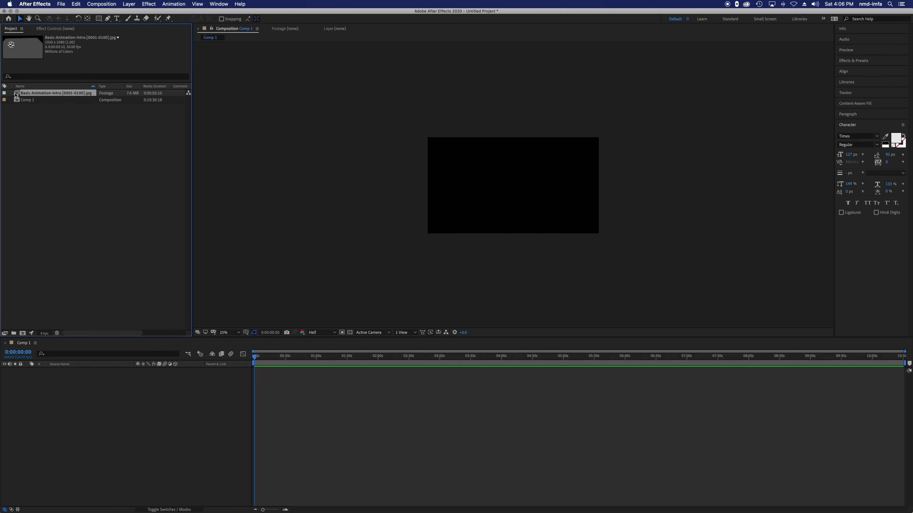
Step: Add the imported image sequence to Comp 1's timeline and play it, ending with the current time at 0:00:03:07
{"action": "left_click_drag", "start_coordinate": [18, 94], "coordinate": [88, 386]}
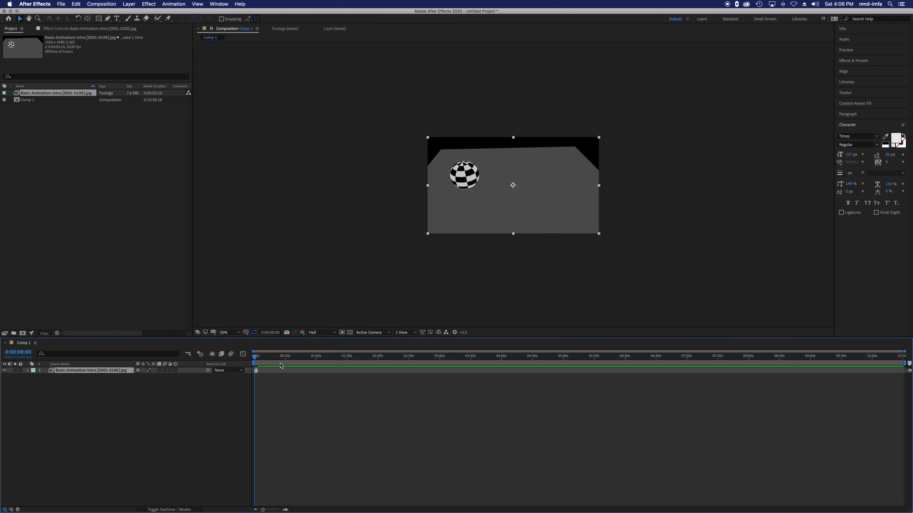
{"action": "mouse_move", "coordinate": [266, 357]}
{"action": "left_mouse_down"}
{"action": "mouse_move", "coordinate": [306, 358]}
{"action": "mouse_move", "coordinate": [256, 359]}
{"action": "left_mouse_up"}
{"action": "left_click_drag", "start_coordinate": [264, 510], "coordinate": [276, 509]}
{"action": "left_click_drag", "start_coordinate": [268, 361], "coordinate": [253, 361]}
{"action": "key", "text": "space"}
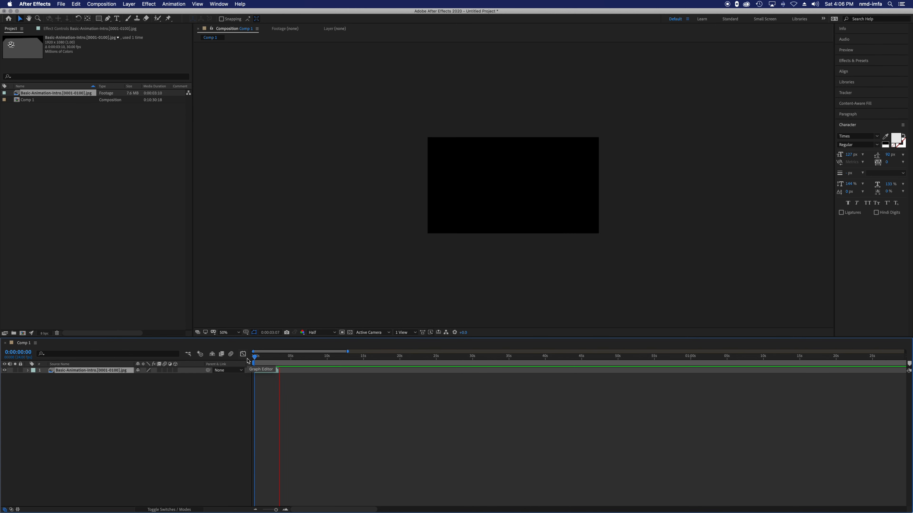
{"action": "key", "text": "space"}
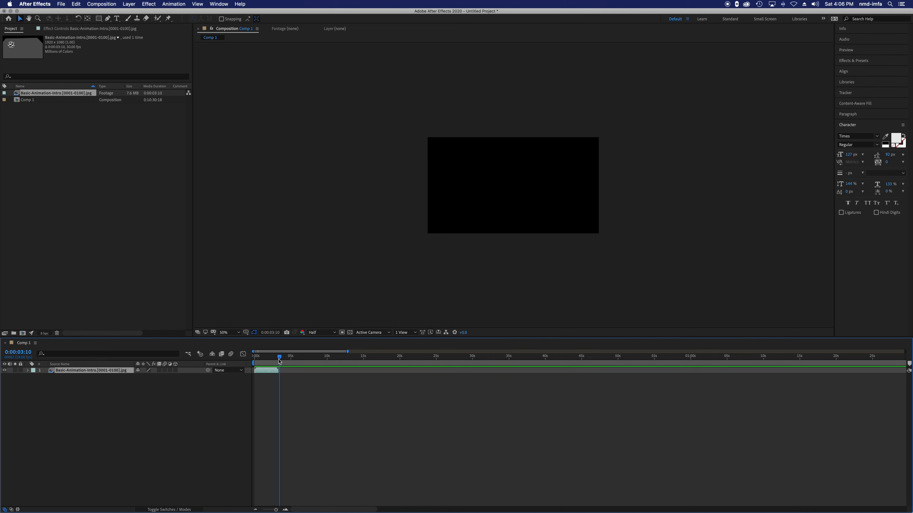
{"action": "left_click_drag", "start_coordinate": [279, 361], "coordinate": [277, 359]}
Step: Shorten Comp 1's duration to 0:00:04:18 in the composition settings
{"action": "left_click", "coordinate": [119, 4]}
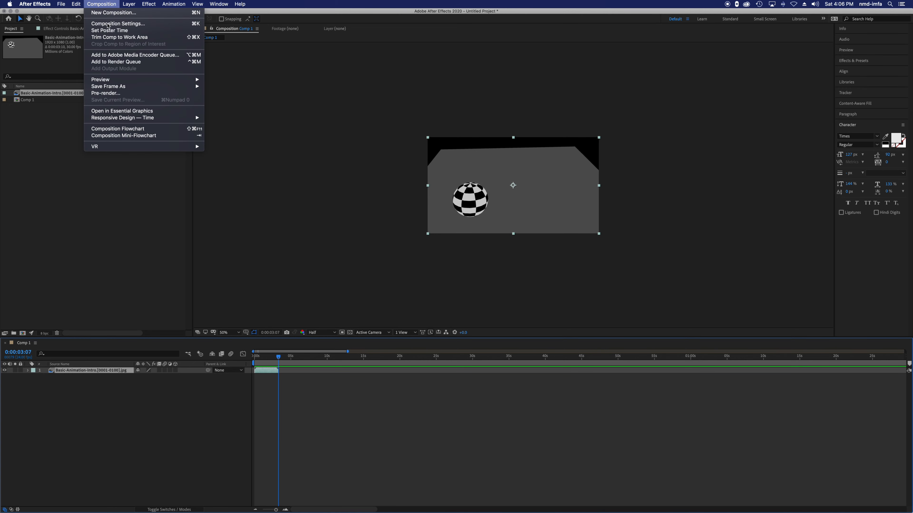
{"action": "left_click", "coordinate": [114, 25]}
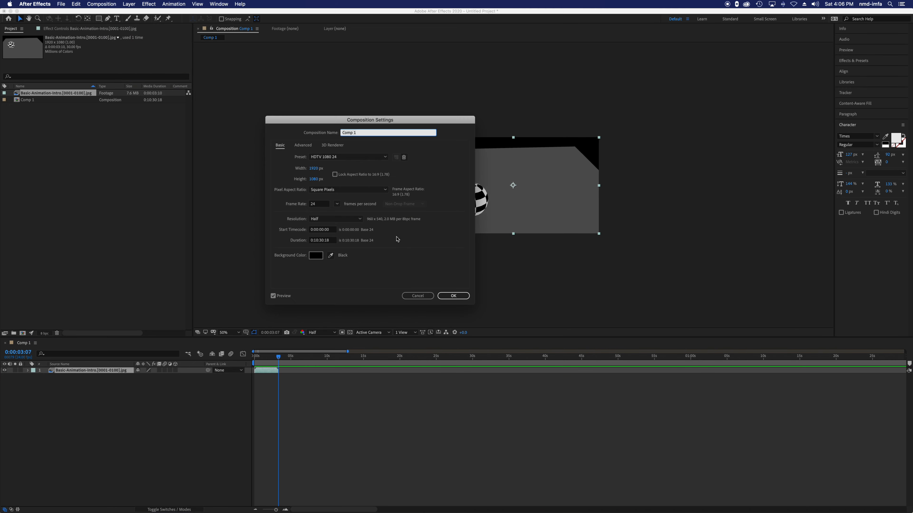
{"action": "left_click", "coordinate": [317, 240]}
{"action": "key", "text": "BackSpace"}
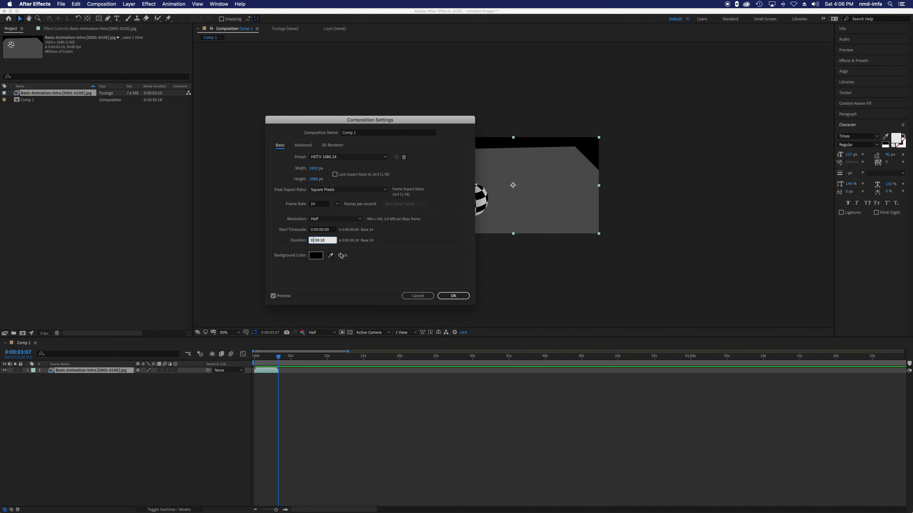
{"action": "type", "text": "0:04"}
{"action": "key", "text": "Return"}
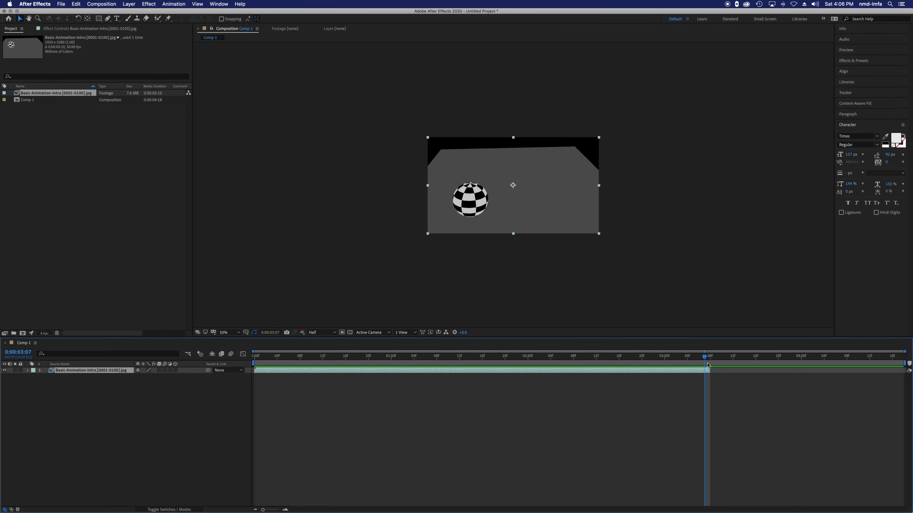
Step: Fit the composition view to its viewer and inspect the sphere at 0:00:00:06, 0:00:03:04 and 0:00:03:05
{"action": "left_click_drag", "start_coordinate": [705, 360], "coordinate": [288, 346]}
{"action": "left_click", "coordinate": [229, 332]}
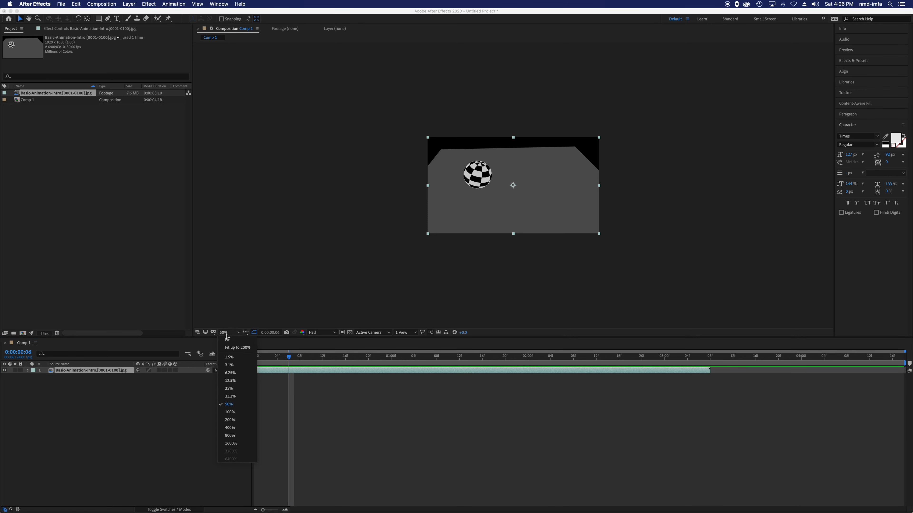
{"action": "left_click", "coordinate": [231, 341]}
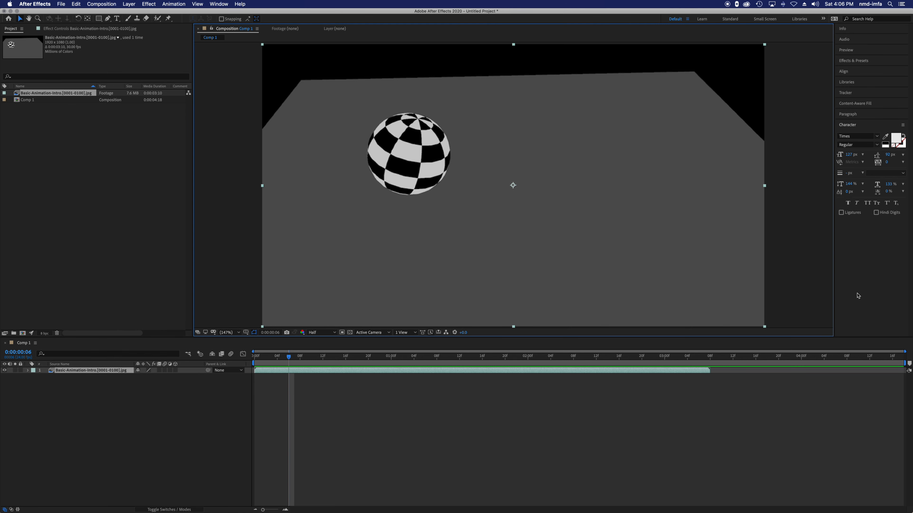
{"action": "left_click", "coordinate": [606, 408]}
{"action": "left_click", "coordinate": [687, 357]}
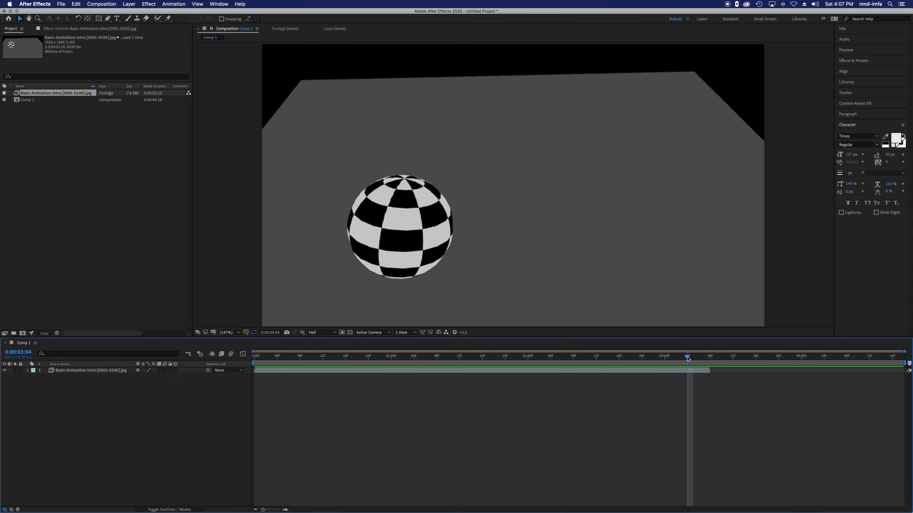
{"action": "left_click", "coordinate": [696, 357]}
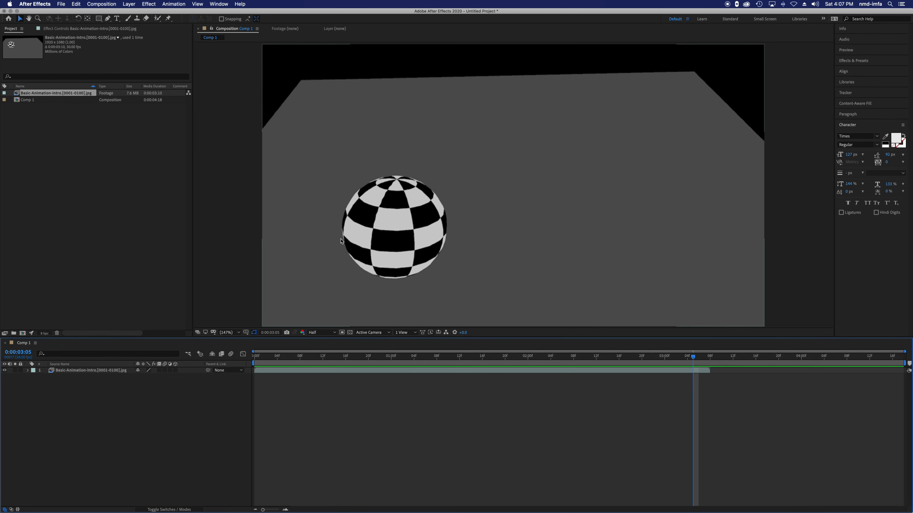
Step: Minimize the After Effects project window and reposition the Maya window so its whole interface is on screen
{"action": "left_click", "coordinate": [10, 11]}
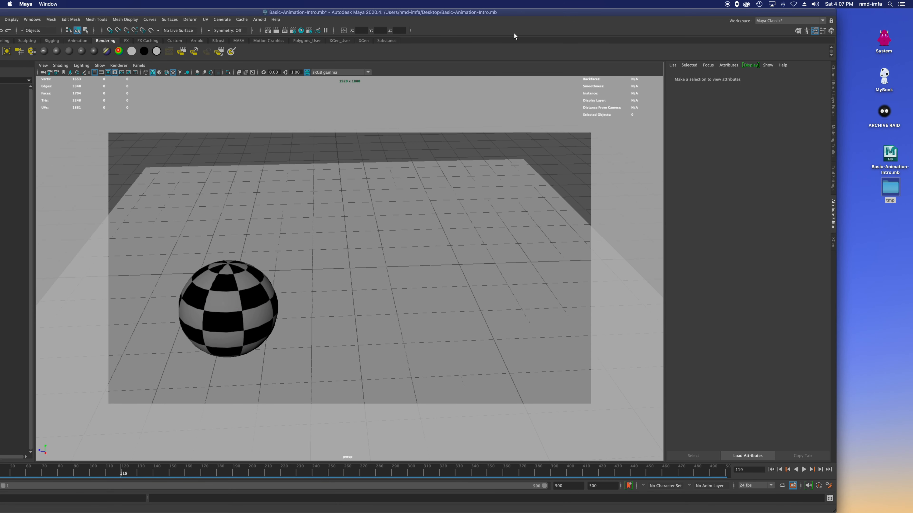
{"action": "left_click_drag", "start_coordinate": [524, 13], "coordinate": [609, 5]}
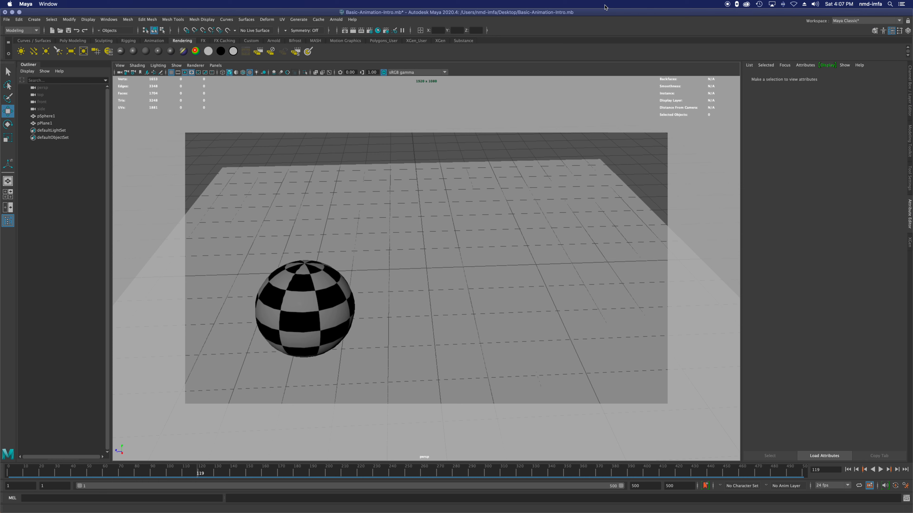